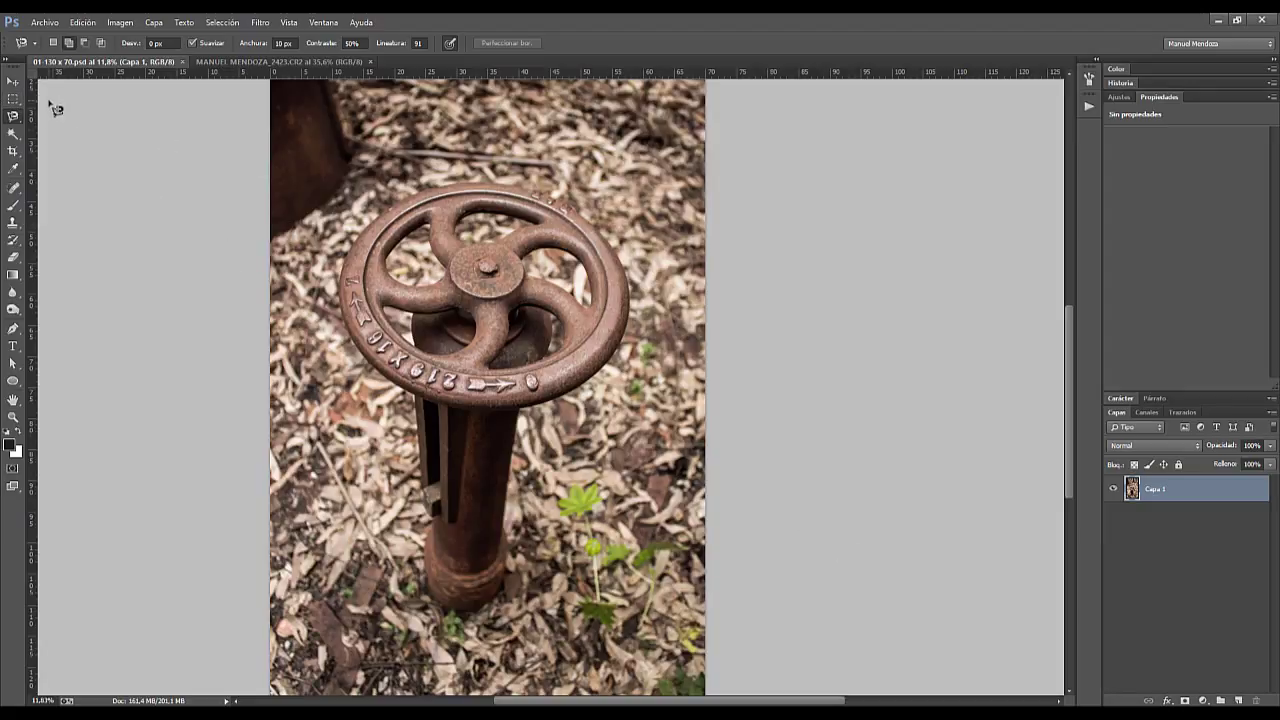
Draw a rectangular selection over the valve wheel, then an ellipse around the post's base
{"action": "left_click", "coordinate": [13, 98]}
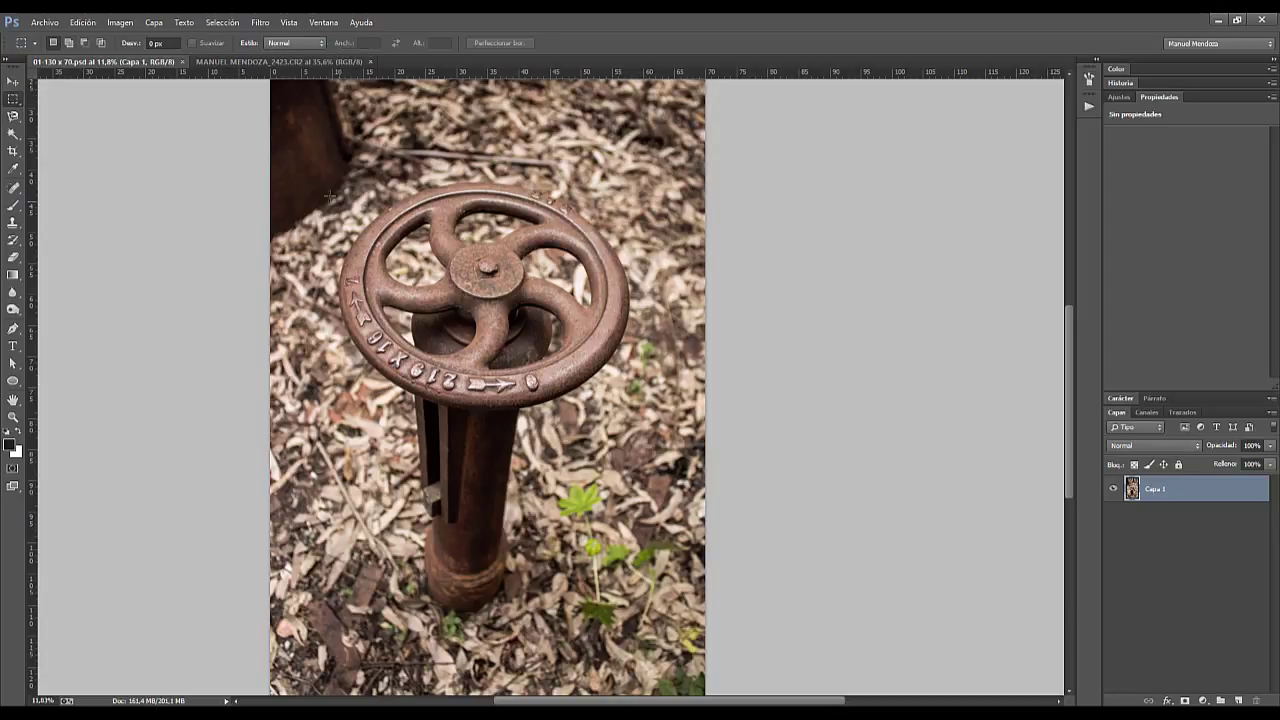
{"action": "mouse_move", "coordinate": [323, 161]}
{"action": "left_mouse_down"}
{"action": "mouse_move", "coordinate": [684, 465]}
{"action": "mouse_move", "coordinate": [667, 491]}
{"action": "left_mouse_up"}
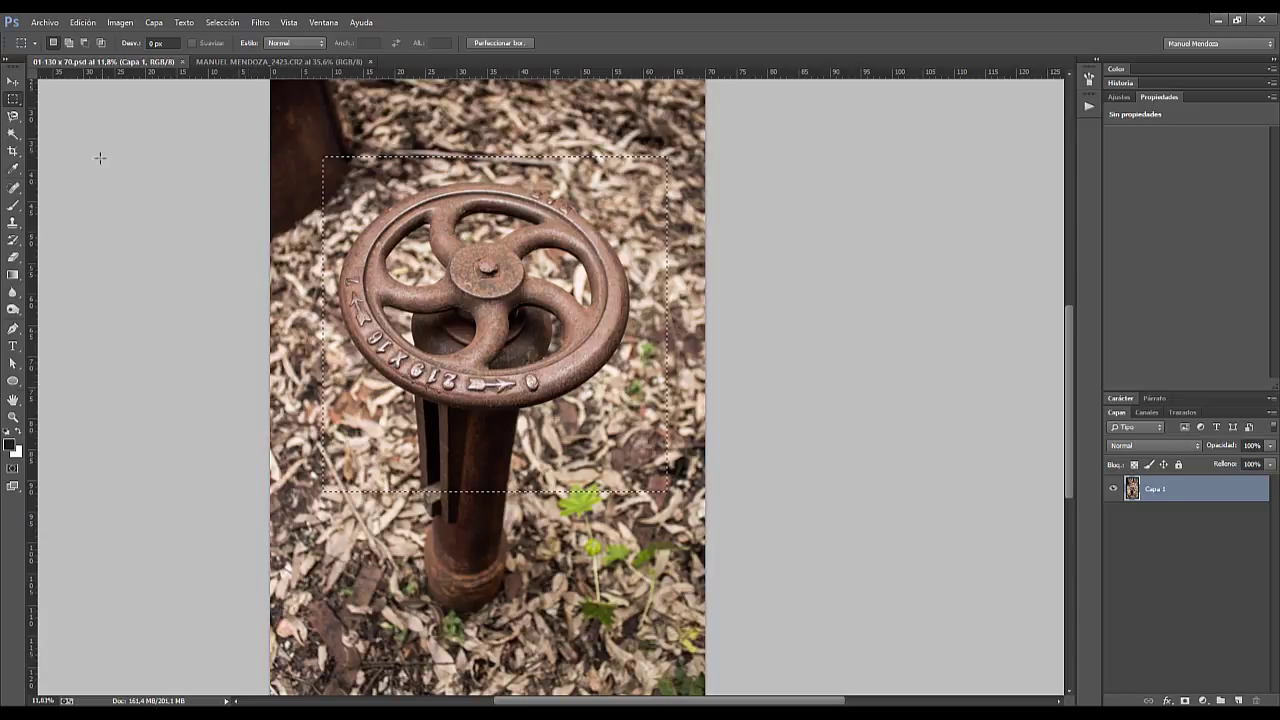
{"action": "right_click", "coordinate": [13, 98]}
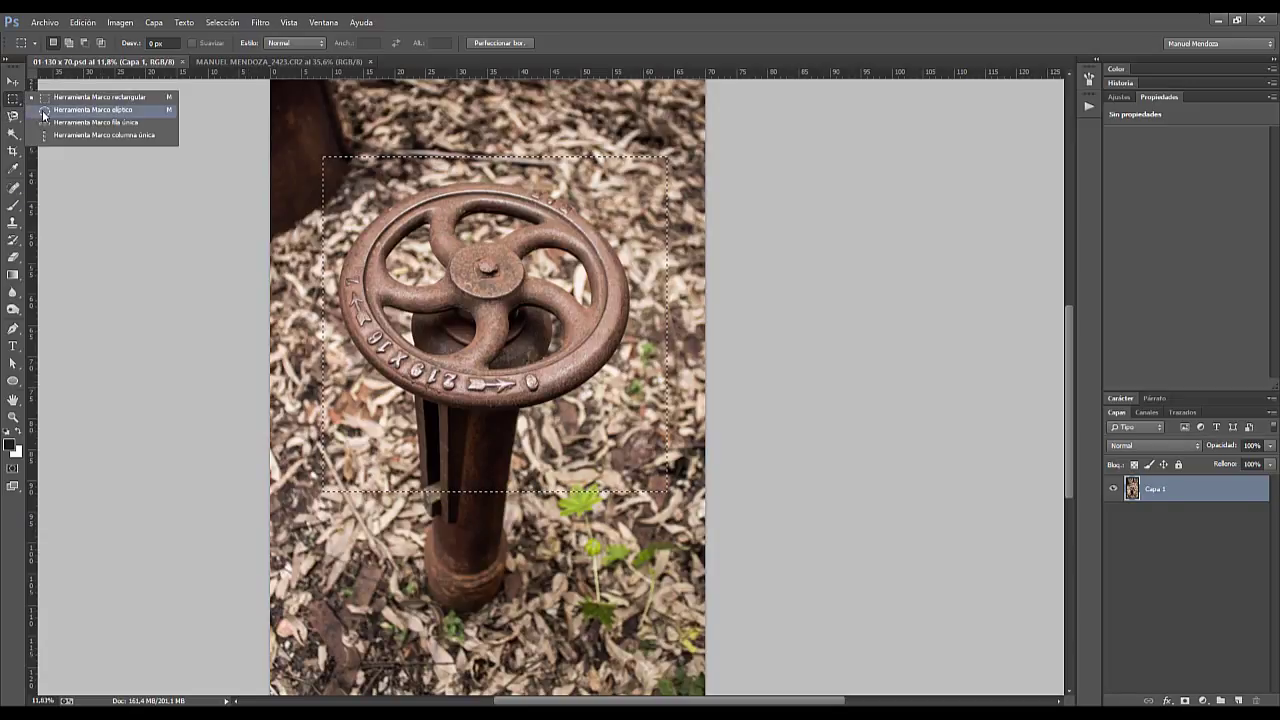
{"action": "left_click", "coordinate": [60, 108]}
{"action": "left_click", "coordinate": [465, 461]}
{"action": "left_click_drag", "start_coordinate": [428, 524], "coordinate": [658, 652]}
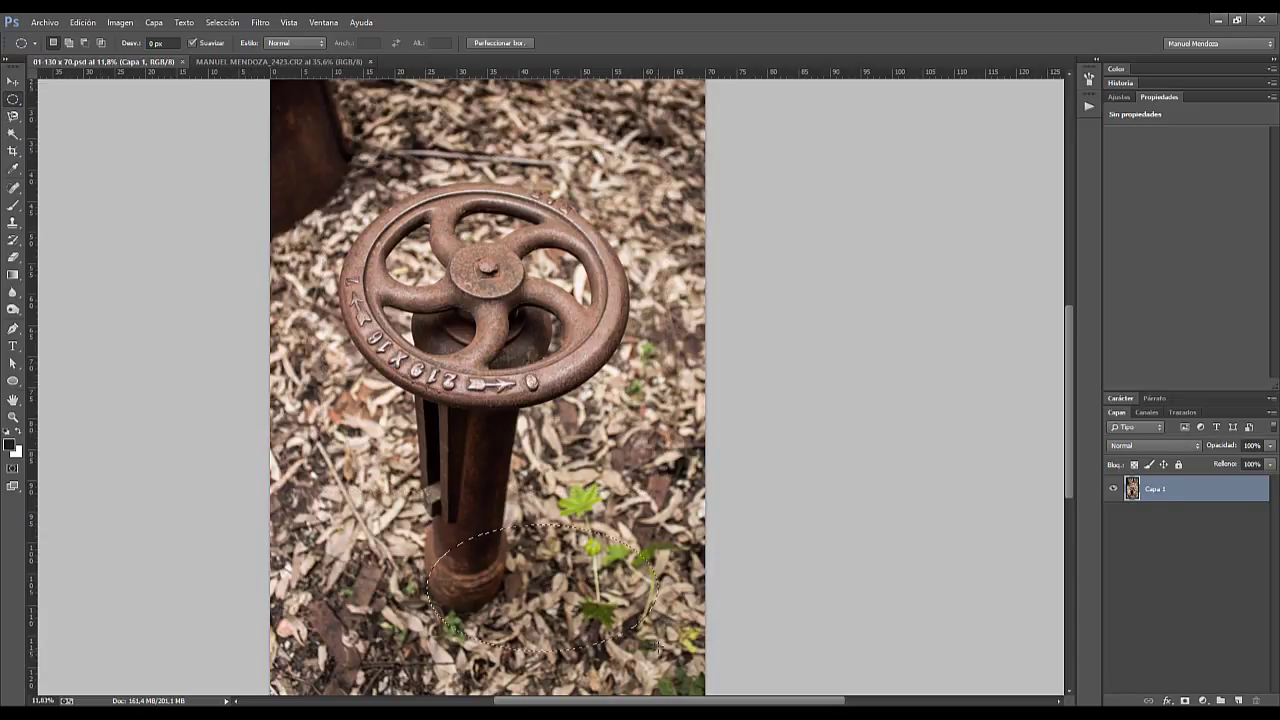
Select a single pixel row near the top of the photo with the Single Row Marquee
{"action": "right_click", "coordinate": [13, 99]}
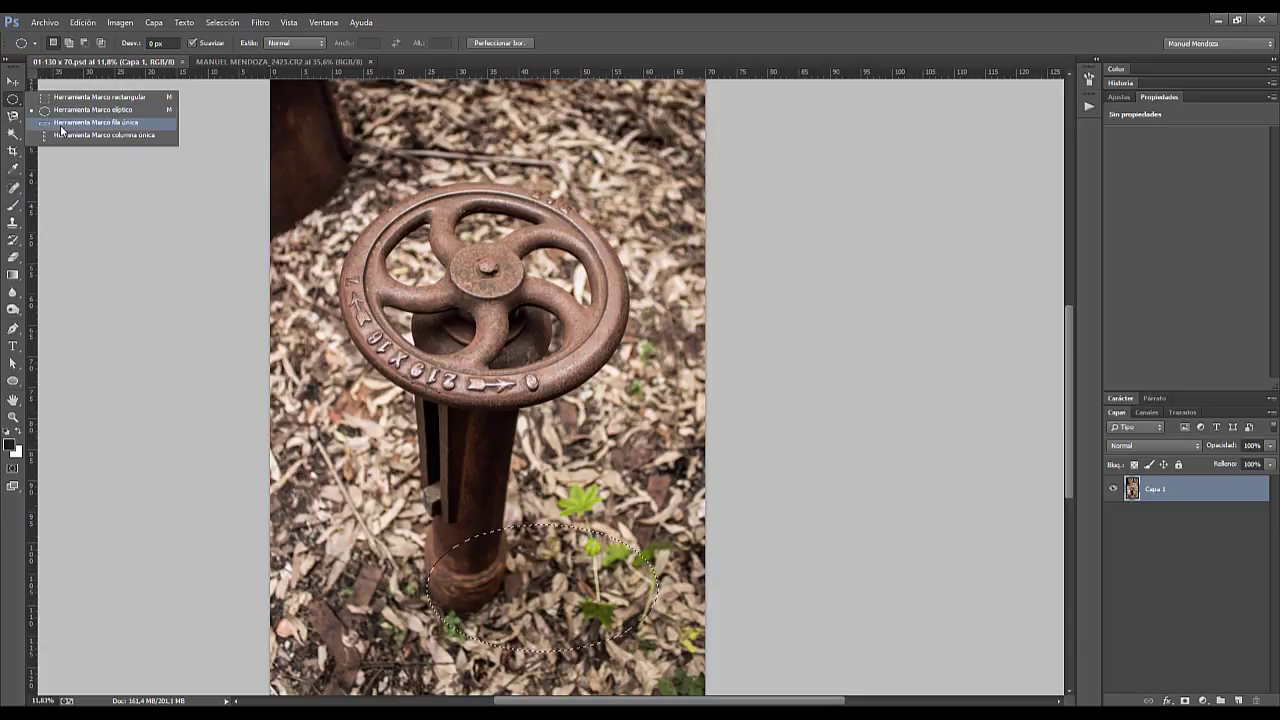
{"action": "left_click", "coordinate": [60, 129]}
{"action": "left_click_drag", "start_coordinate": [425, 126], "coordinate": [743, 125]}
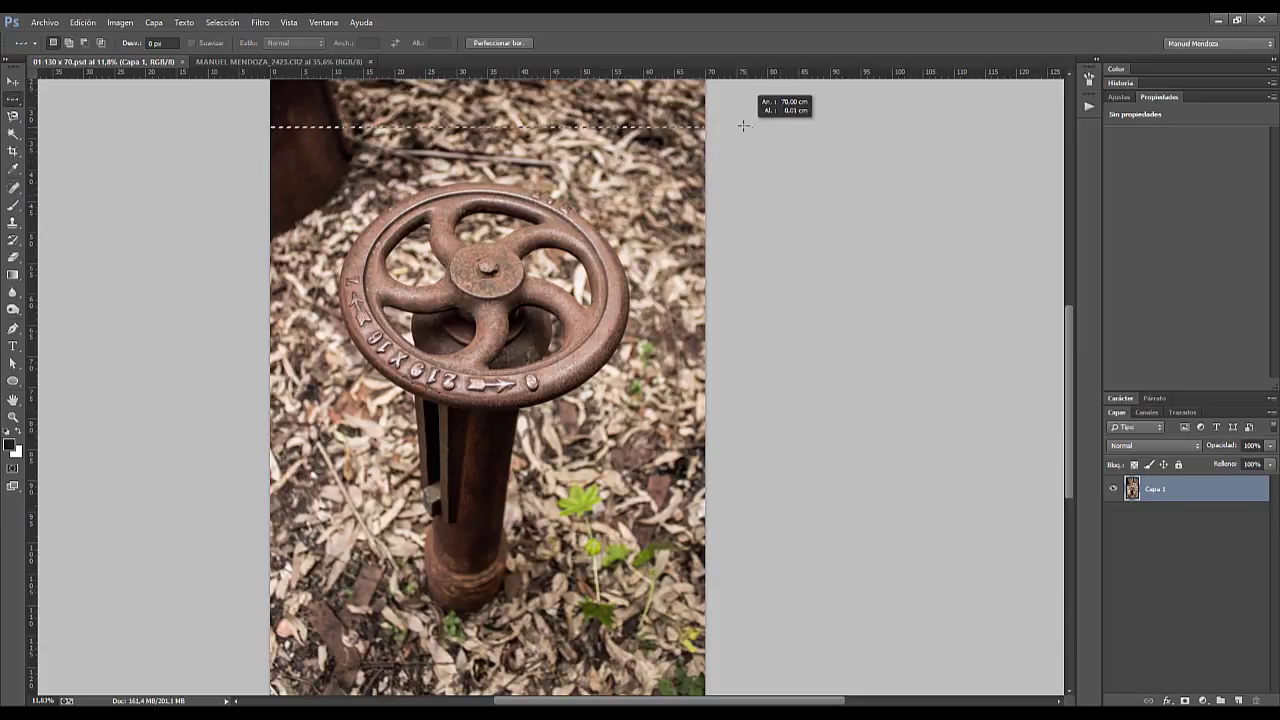
{"action": "right_click", "coordinate": [14, 101]}
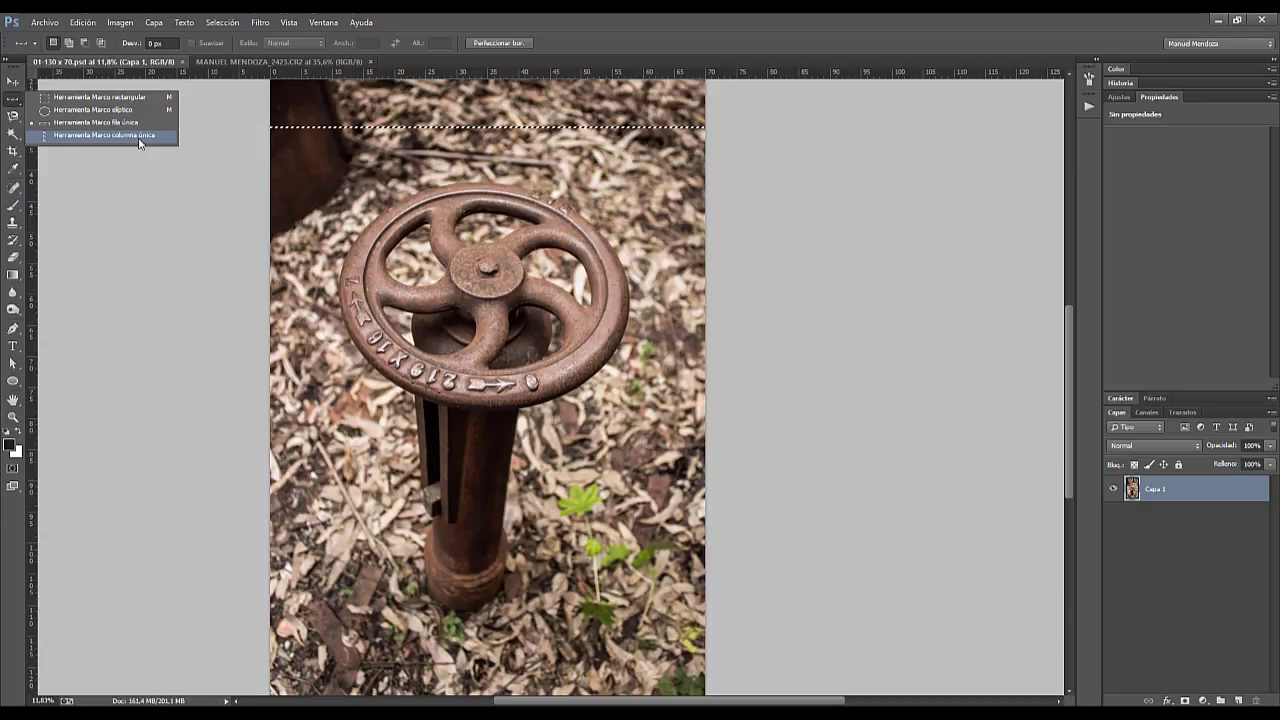
{"action": "left_click", "coordinate": [642, 24]}
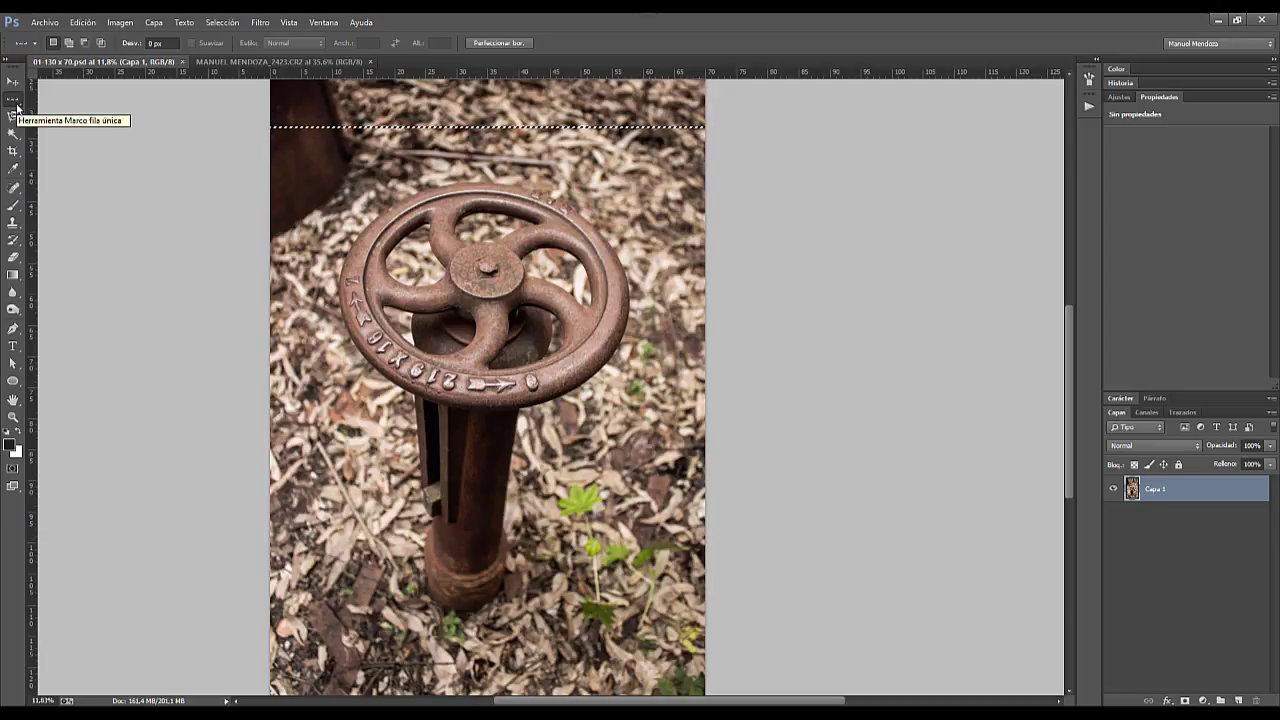
Deselect with Ctrl+D and return to the Rectangular Marquee tool
{"action": "key", "text": "ctrl+d"}
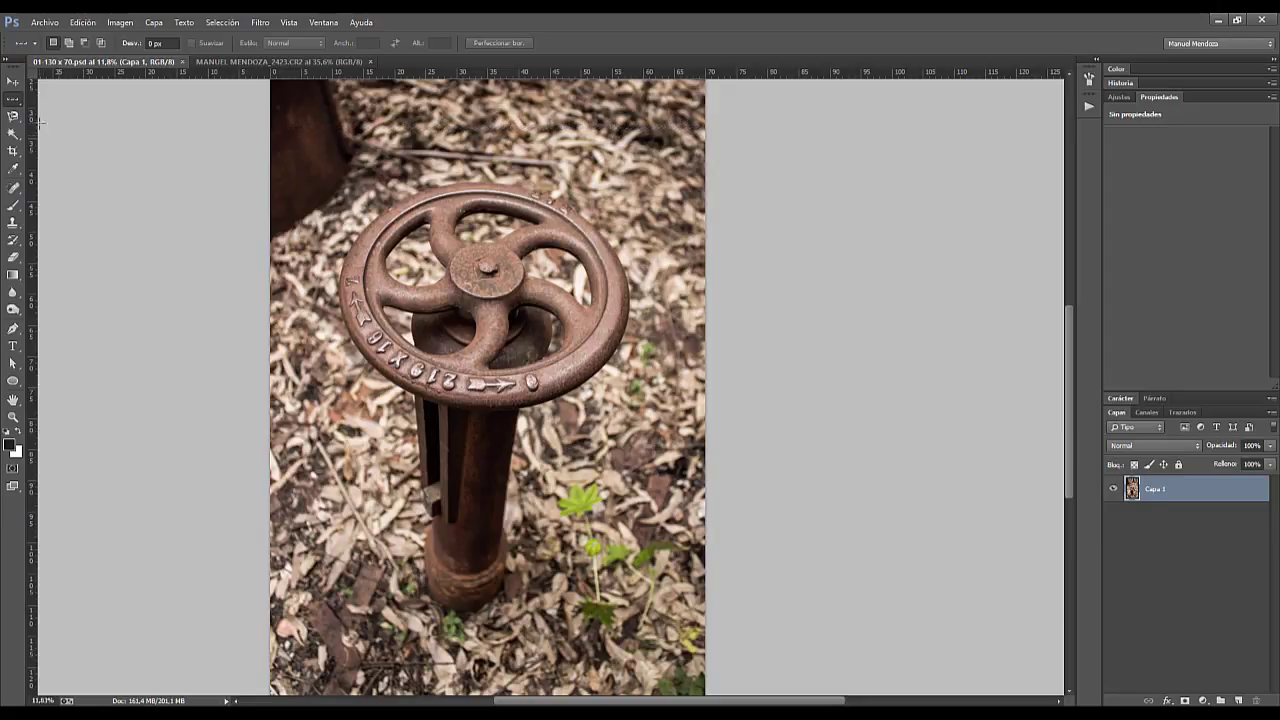
{"action": "left_click", "coordinate": [13, 117]}
{"action": "left_click", "coordinate": [12, 100]}
{"action": "right_click", "coordinate": [12, 100]}
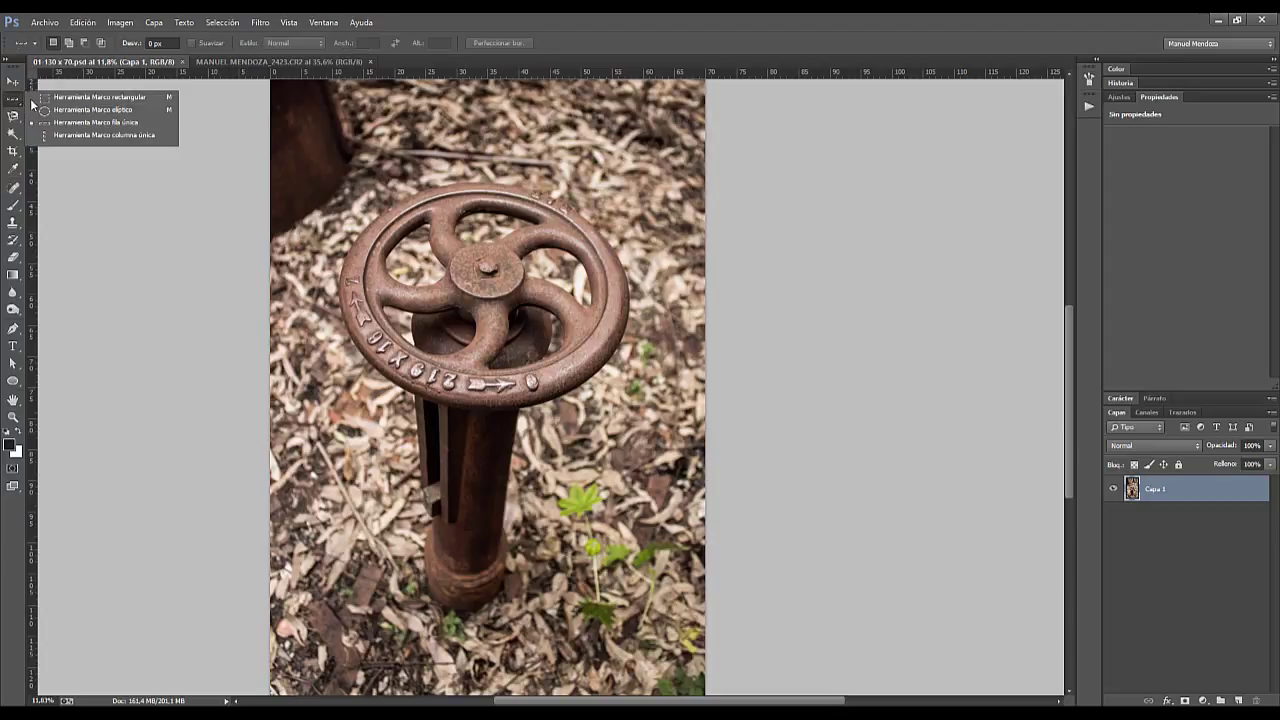
{"action": "left_click", "coordinate": [42, 100]}
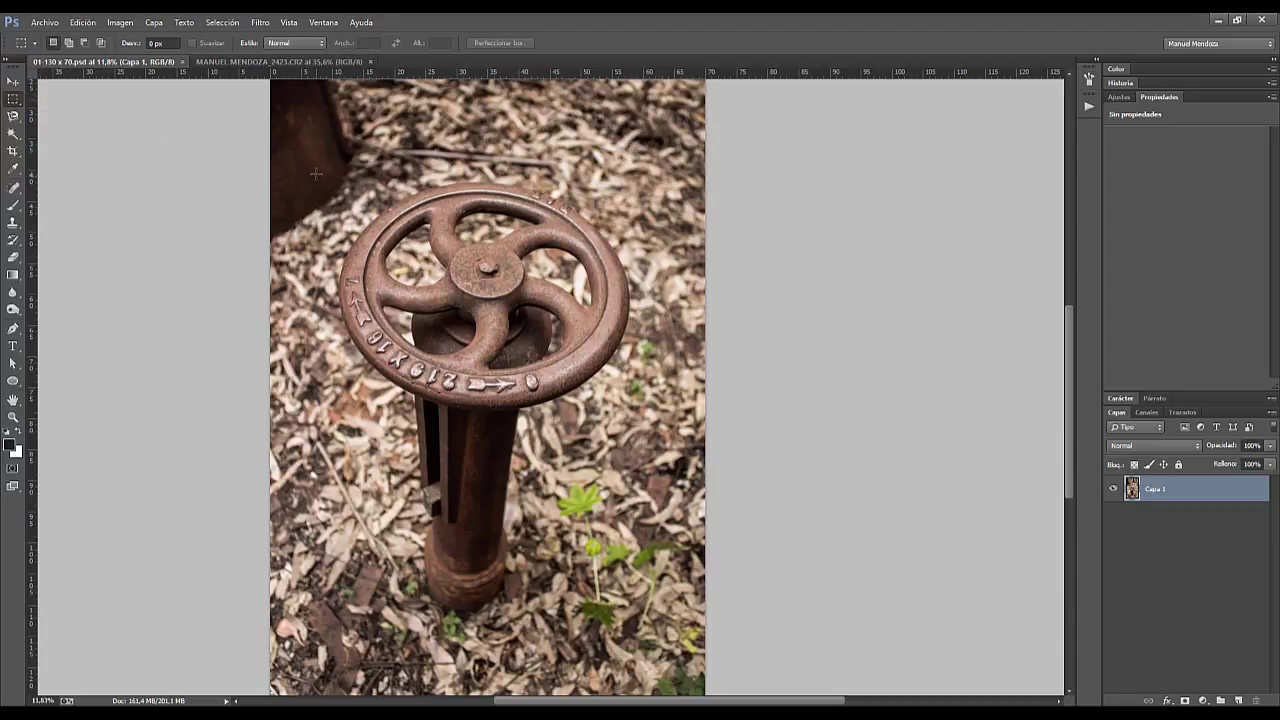
{"action": "mouse_move", "coordinate": [316, 174]}
{"action": "left_mouse_down"}
{"action": "mouse_move", "coordinate": [645, 515]}
{"action": "mouse_move", "coordinate": [643, 546]}
{"action": "left_mouse_up"}
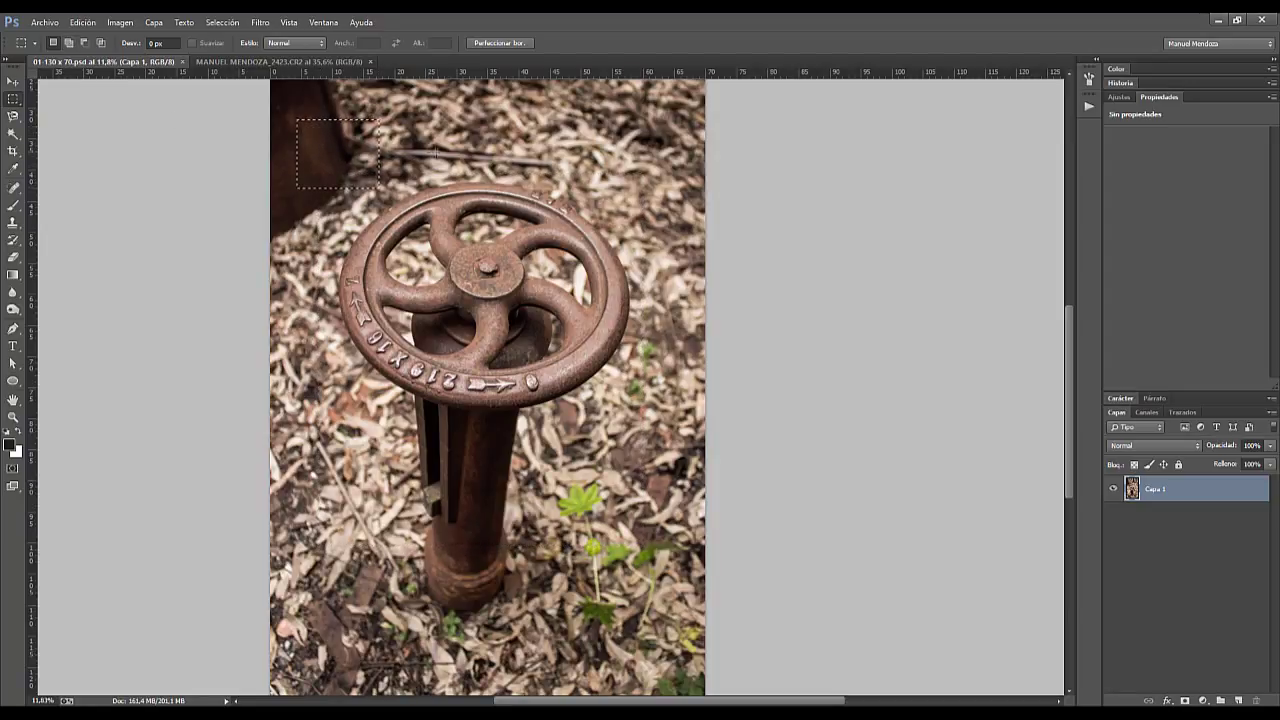
{"action": "left_click_drag", "start_coordinate": [443, 343], "coordinate": [573, 443]}
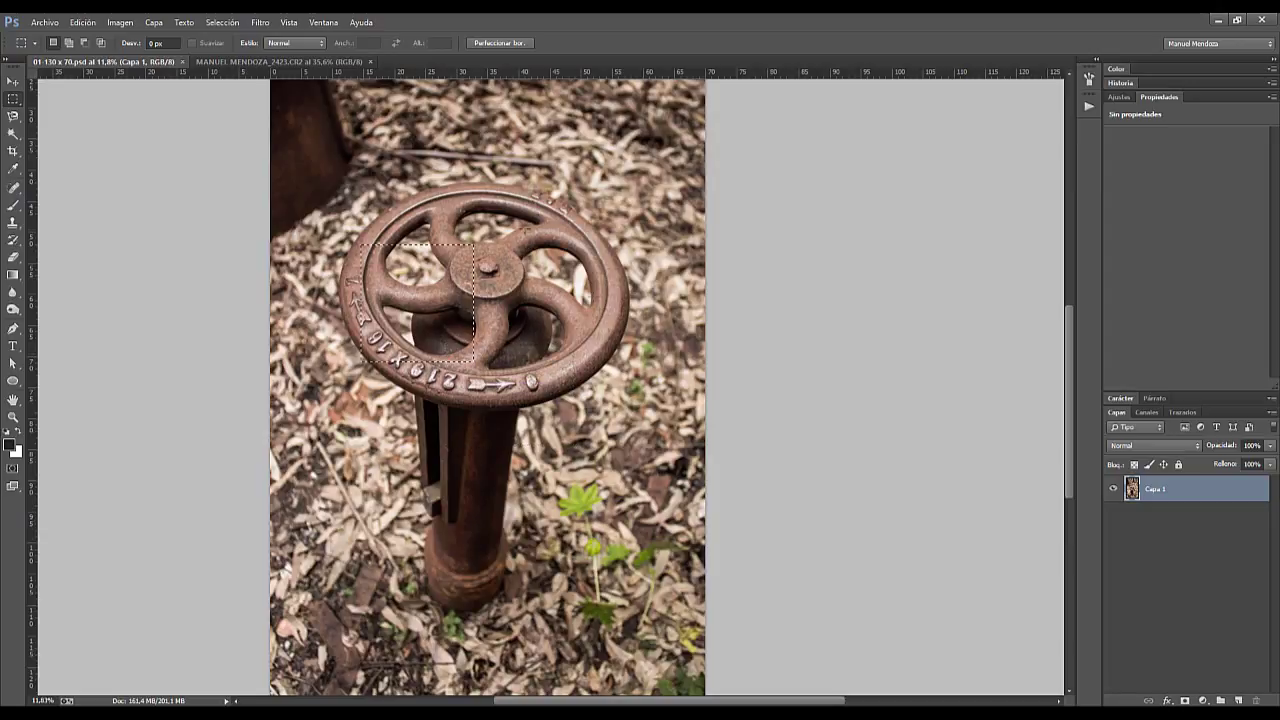
{"action": "mouse_move", "coordinate": [565, 515]}
{"action": "left_mouse_down"}
{"action": "mouse_move", "coordinate": [612, 567]}
{"action": "mouse_move", "coordinate": [420, 442]}
{"action": "mouse_move", "coordinate": [454, 332]}
{"action": "mouse_move", "coordinate": [540, 270]}
{"action": "left_mouse_up"}
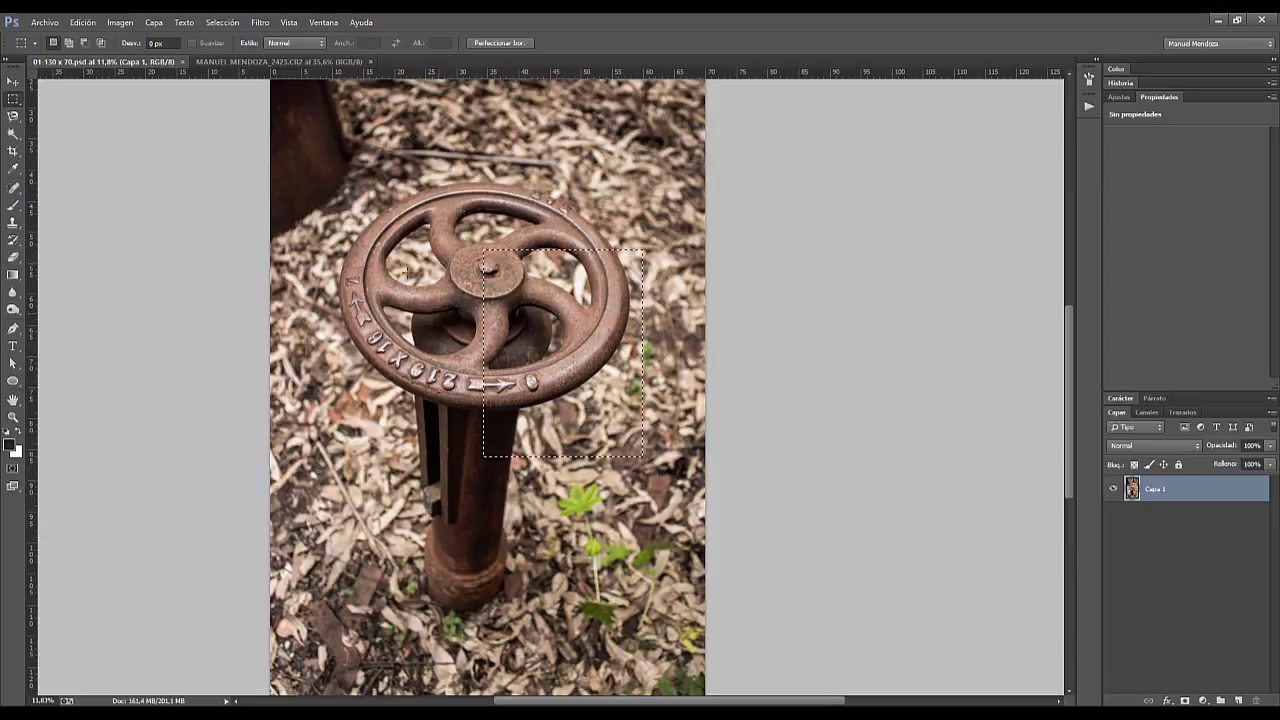
{"action": "left_click_drag", "start_coordinate": [335, 181], "coordinate": [502, 494]}
{"action": "left_click_drag", "start_coordinate": [385, 610], "coordinate": [576, 679]}
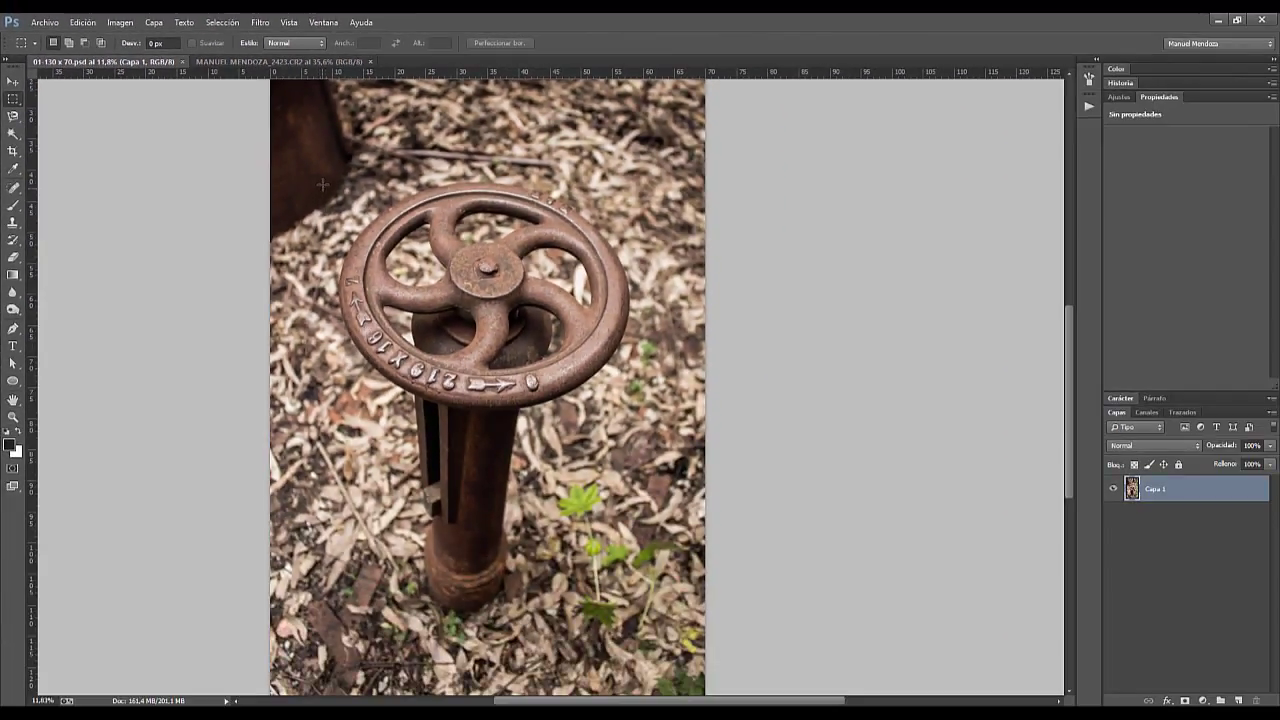
{"action": "mouse_move", "coordinate": [320, 157]}
{"action": "left_mouse_down"}
{"action": "mouse_move", "coordinate": [646, 483]}
{"action": "mouse_move", "coordinate": [636, 480]}
{"action": "left_mouse_up"}
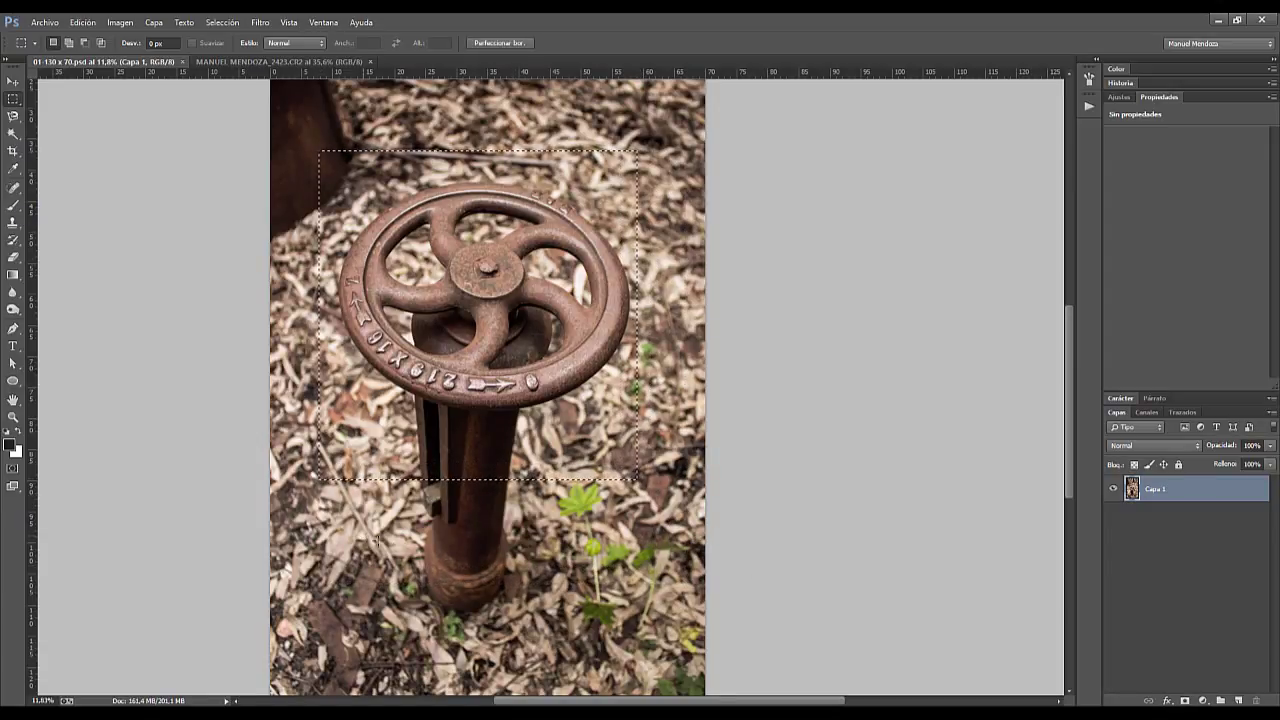
{"action": "left_click_drag", "start_coordinate": [515, 610], "coordinate": [317, 418]}
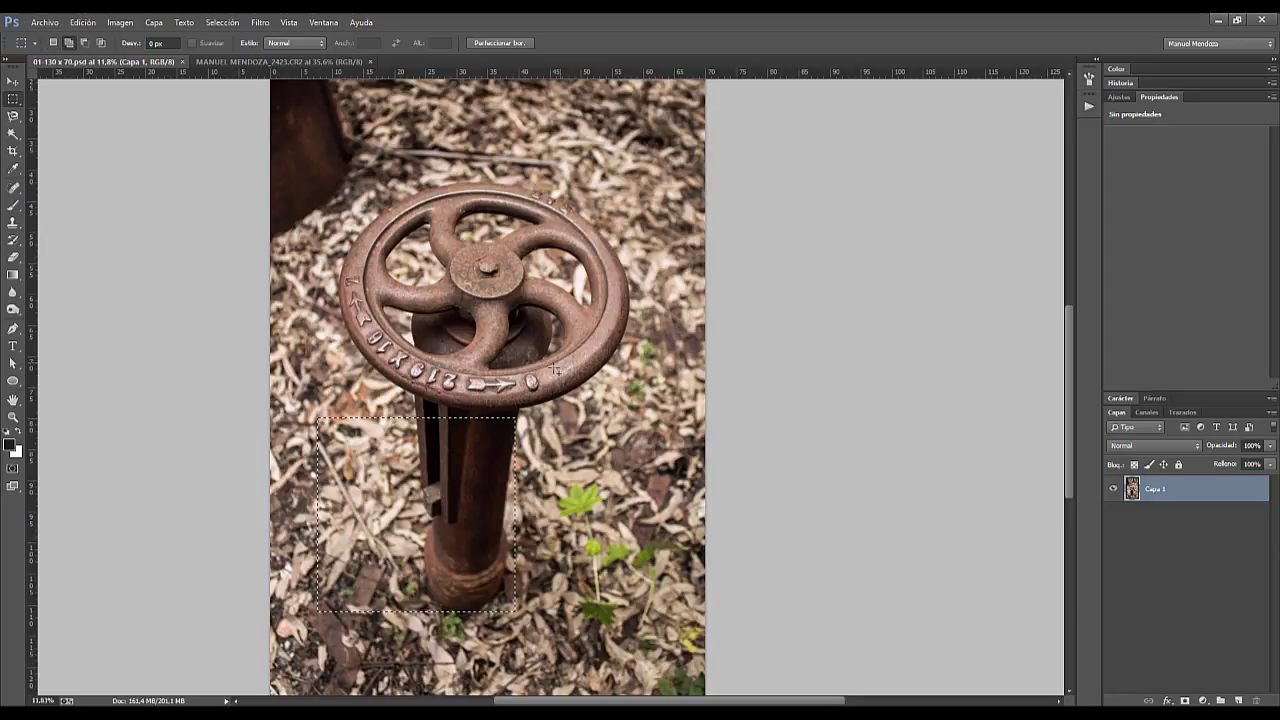
{"action": "left_click_drag", "start_coordinate": [559, 360], "coordinate": [462, 492]}
{"action": "left_click_drag", "start_coordinate": [364, 275], "coordinate": [500, 418]}
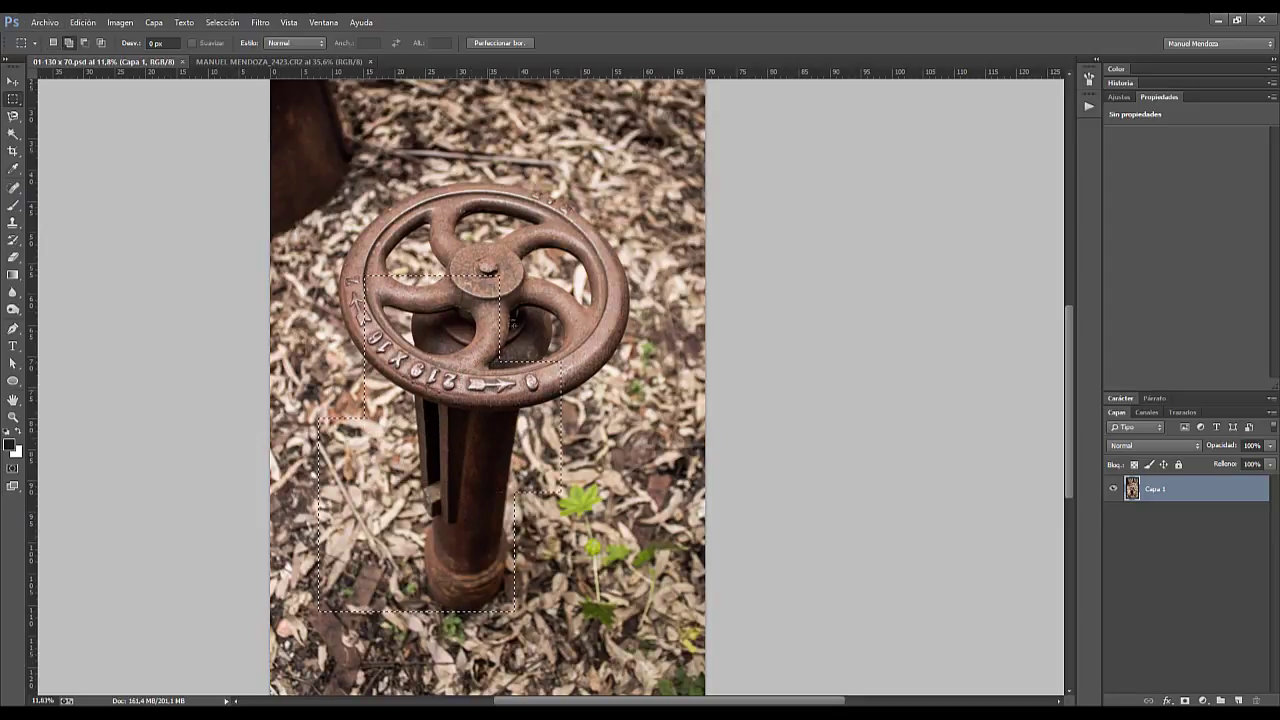
{"action": "left_click_drag", "start_coordinate": [501, 310], "coordinate": [518, 325]}
{"action": "left_click_drag", "start_coordinate": [364, 190], "coordinate": [555, 380]}
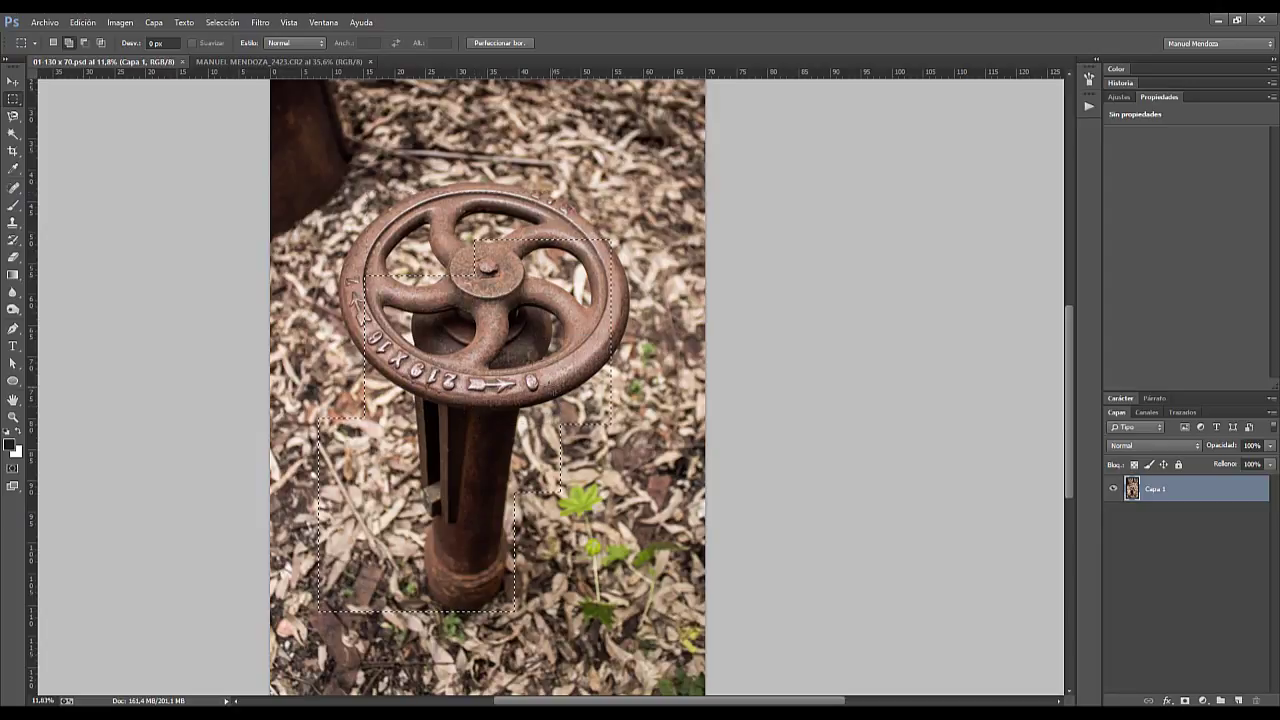
{"action": "left_click_drag", "start_coordinate": [555, 240], "coordinate": [612, 425]}
{"action": "mouse_move", "coordinate": [662, 642]}
{"action": "left_mouse_down"}
{"action": "mouse_move", "coordinate": [498, 480]}
{"action": "mouse_move", "coordinate": [648, 345]}
{"action": "left_mouse_up"}
{"action": "mouse_move", "coordinate": [662, 230]}
{"action": "left_mouse_down"}
{"action": "mouse_move", "coordinate": [470, 397]}
{"action": "mouse_move", "coordinate": [522, 122]}
{"action": "left_mouse_up"}
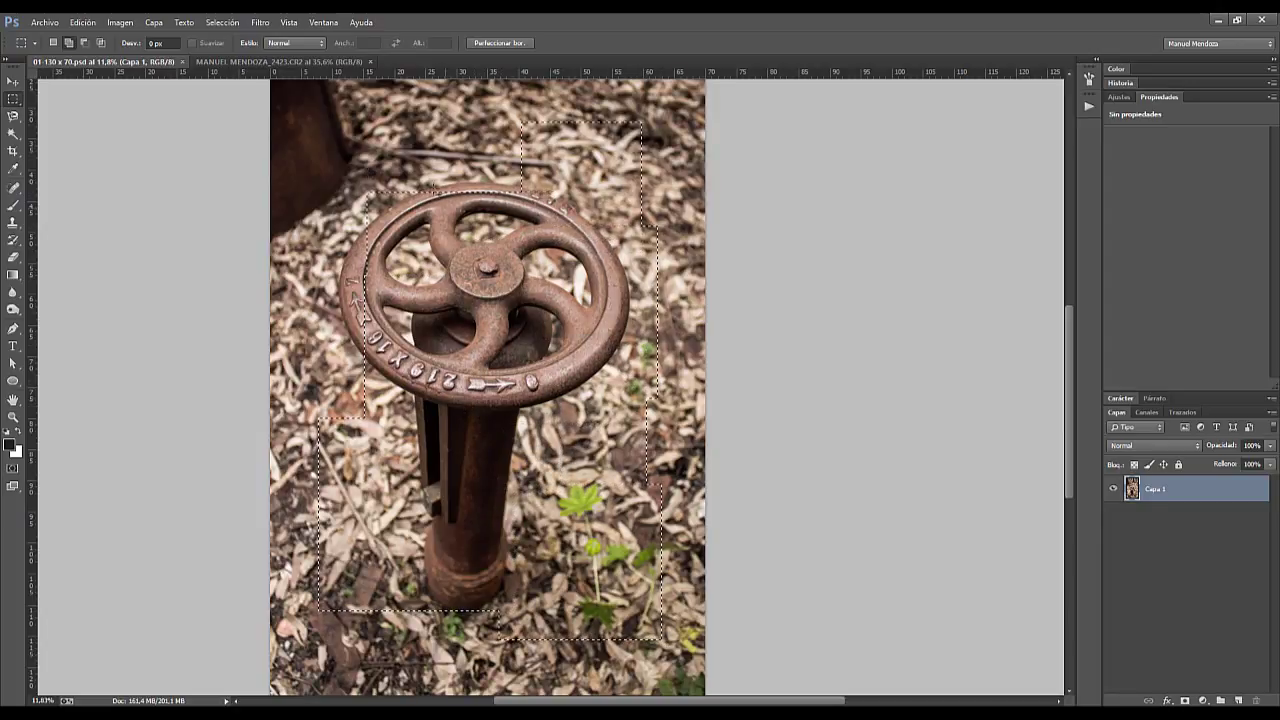
{"action": "left_click_drag", "start_coordinate": [357, 163], "coordinate": [468, 312]}
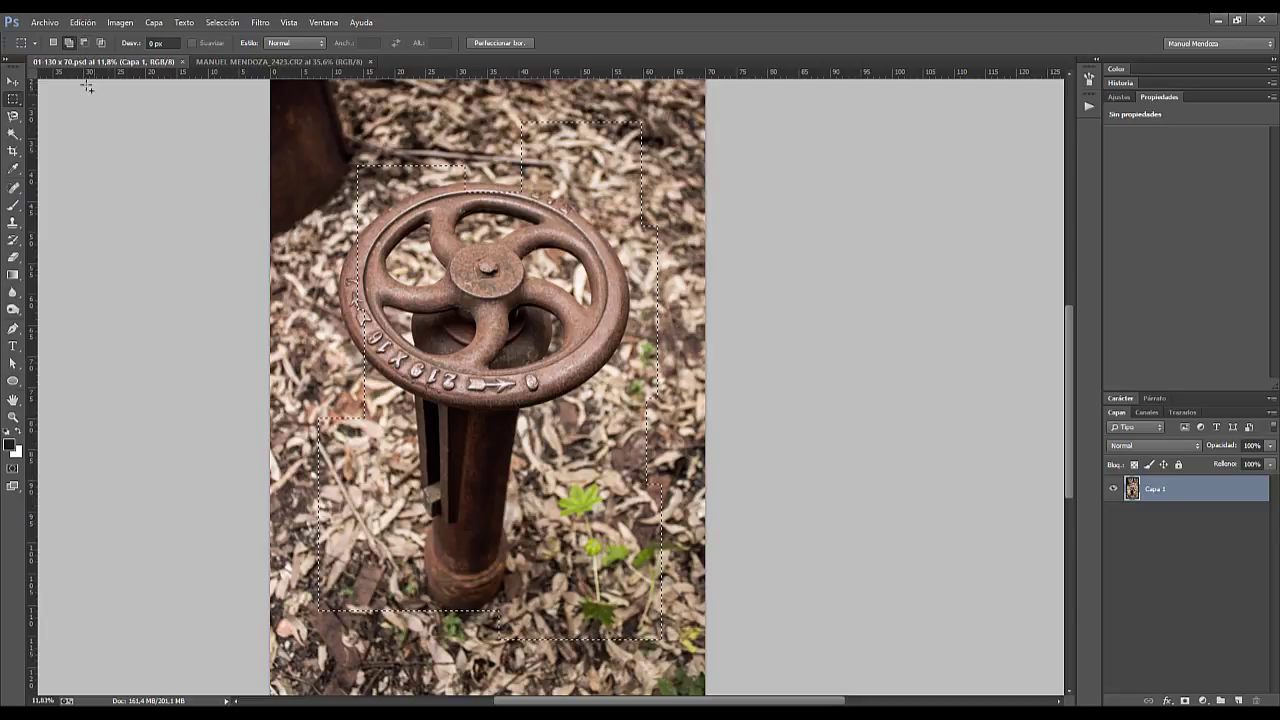
{"action": "left_click", "coordinate": [249, 163]}
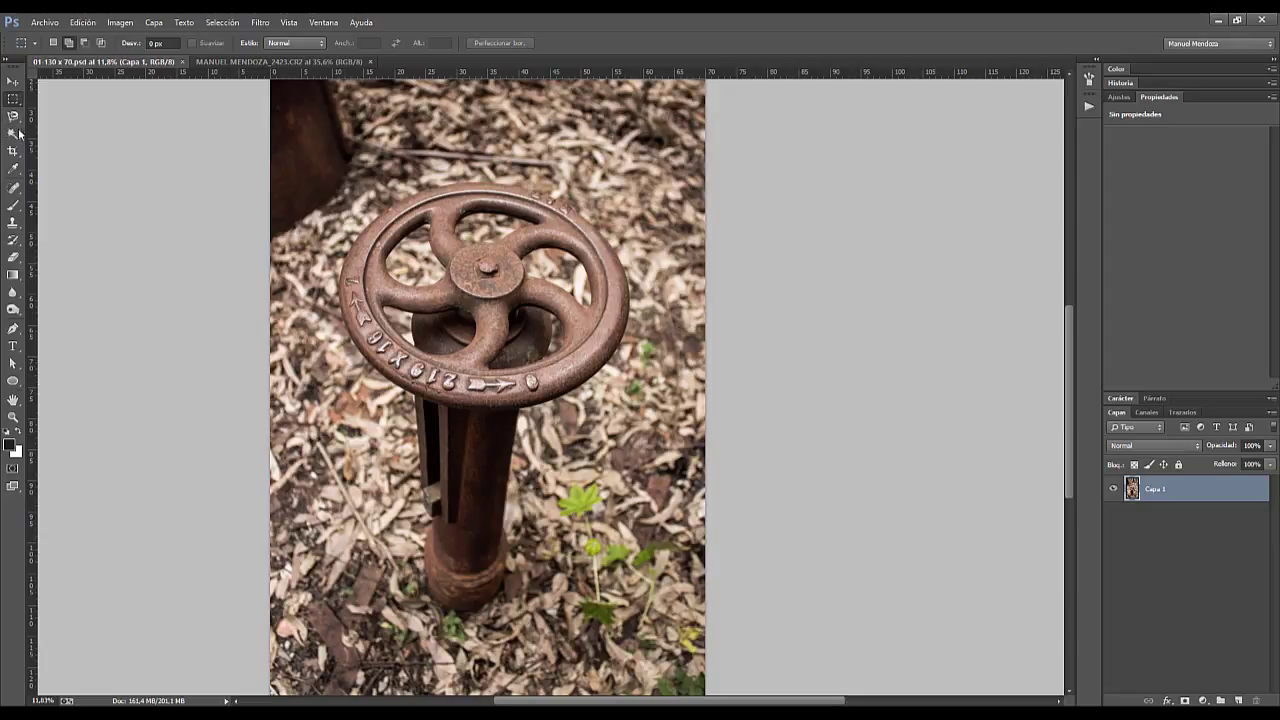
Switch to the Magnetic Lasso and trace the outline of the valve wheel
{"action": "left_click_drag", "start_coordinate": [13, 116], "coordinate": [75, 148]}
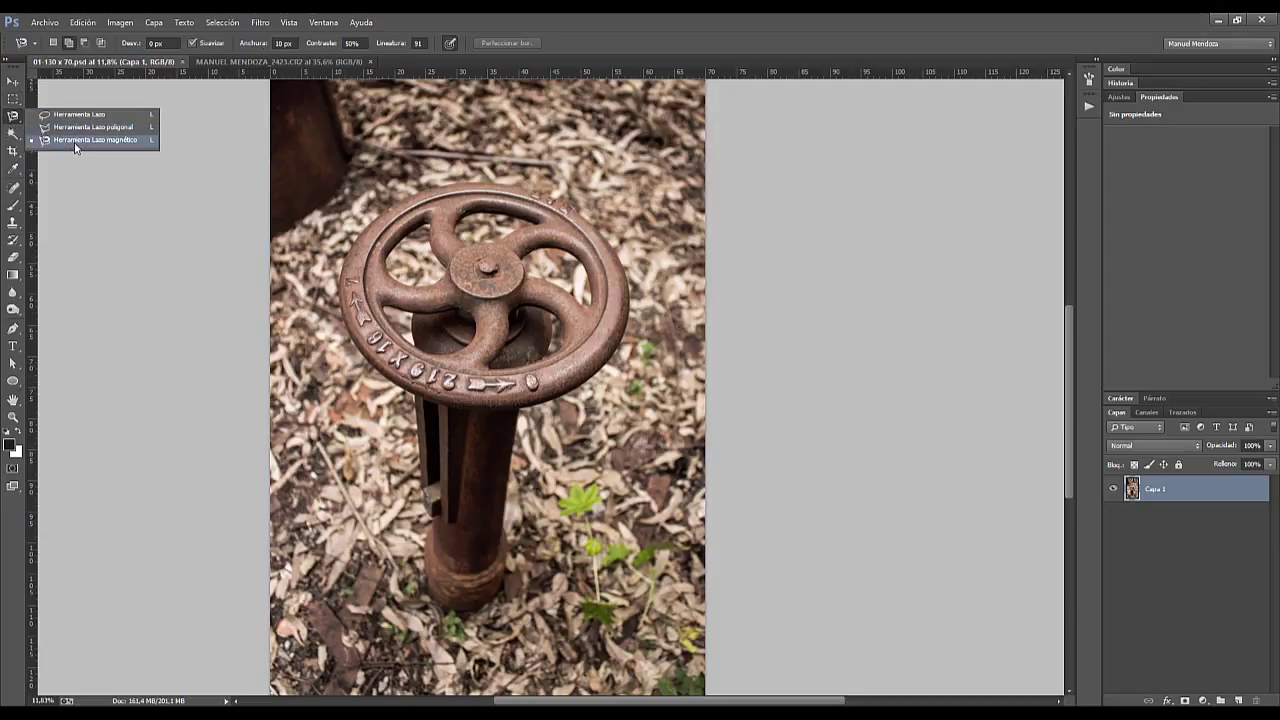
{"action": "left_click", "coordinate": [93, 159]}
{"action": "scroll", "coordinate": [355, 303], "scroll_direction": "up", "scroll_amount": 2}
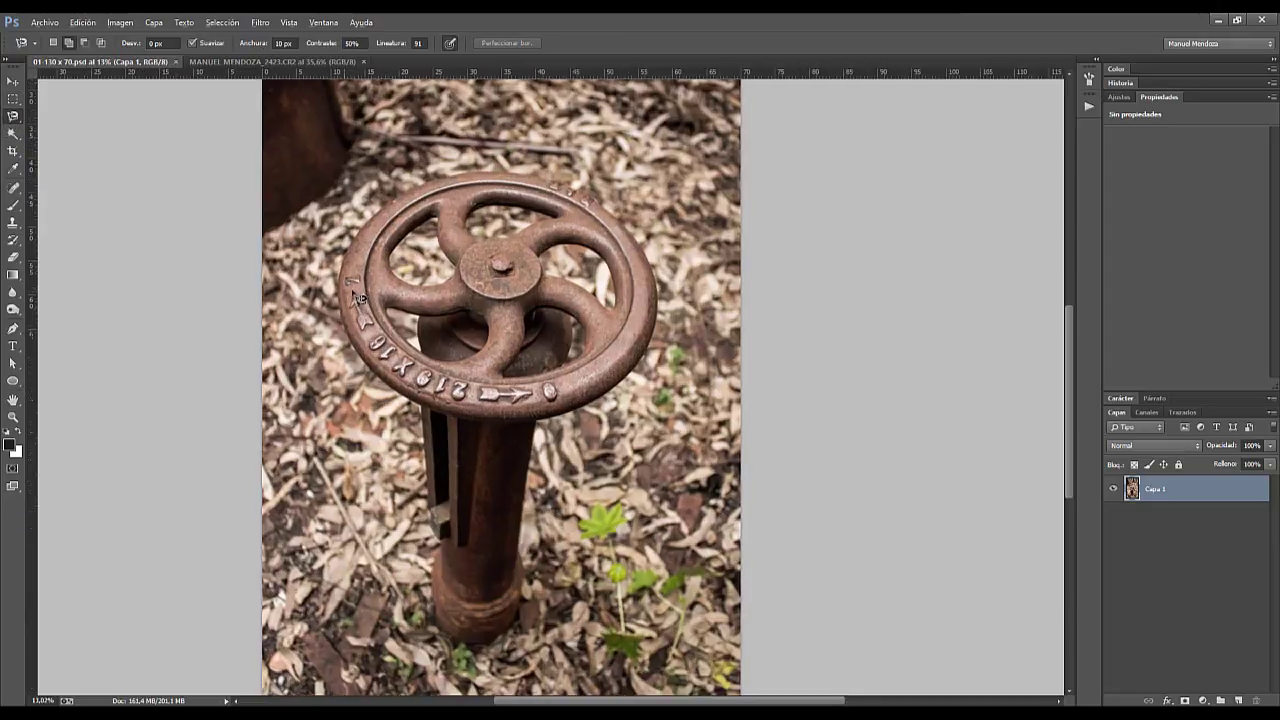
{"action": "left_click", "coordinate": [344, 302]}
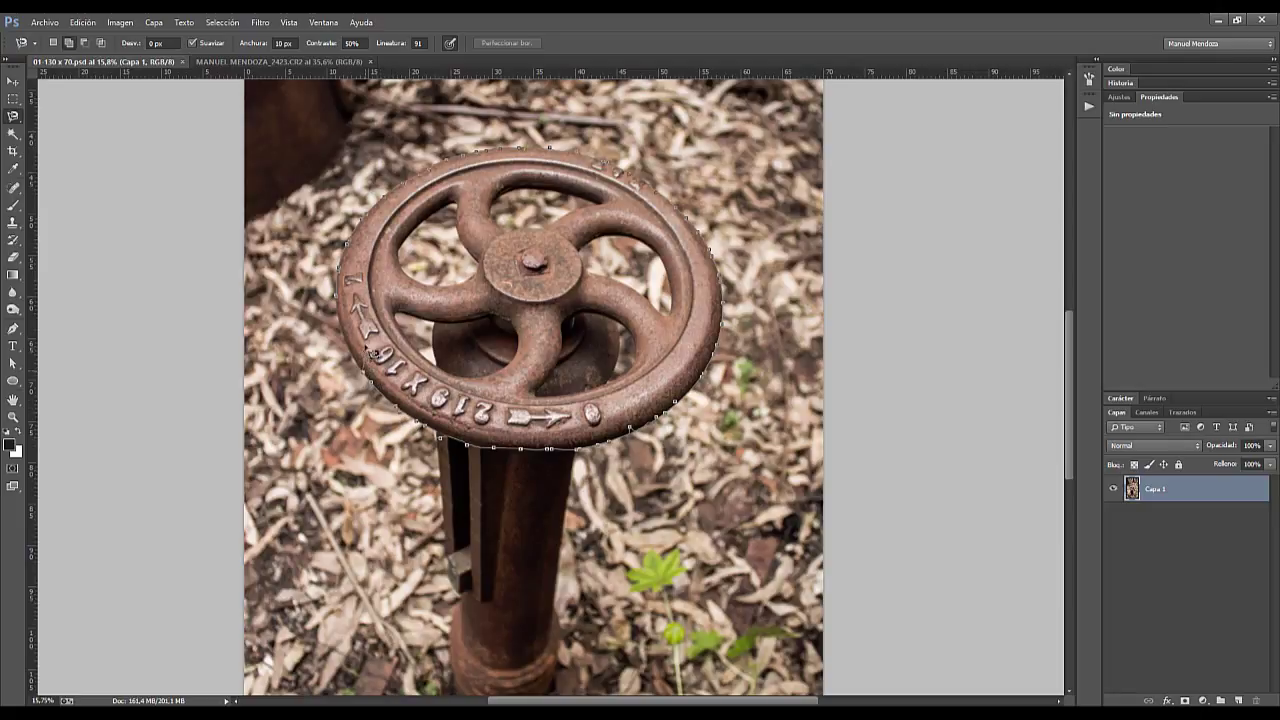
{"action": "double_click", "coordinate": [341, 298]}
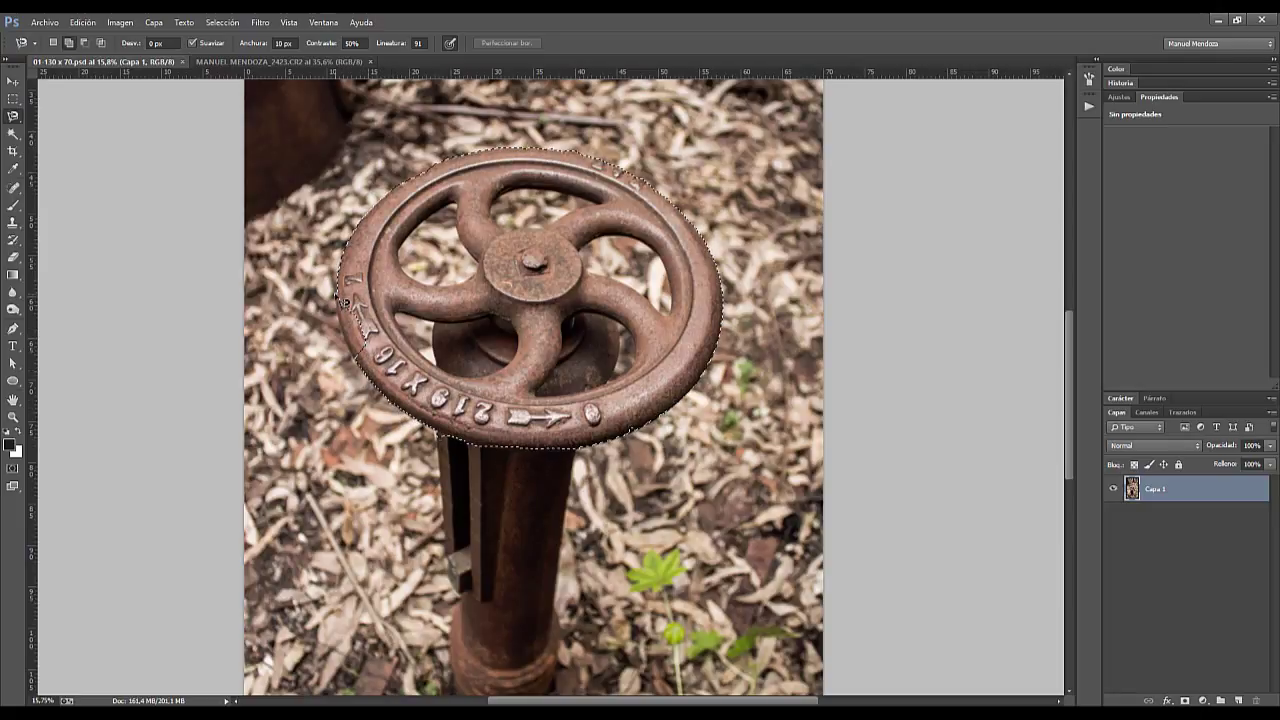
Close the selection around the wheel's outer rim and set the selection mode to Subtract
{"action": "scroll", "coordinate": [340, 340], "scroll_direction": "up", "scroll_amount": 5}
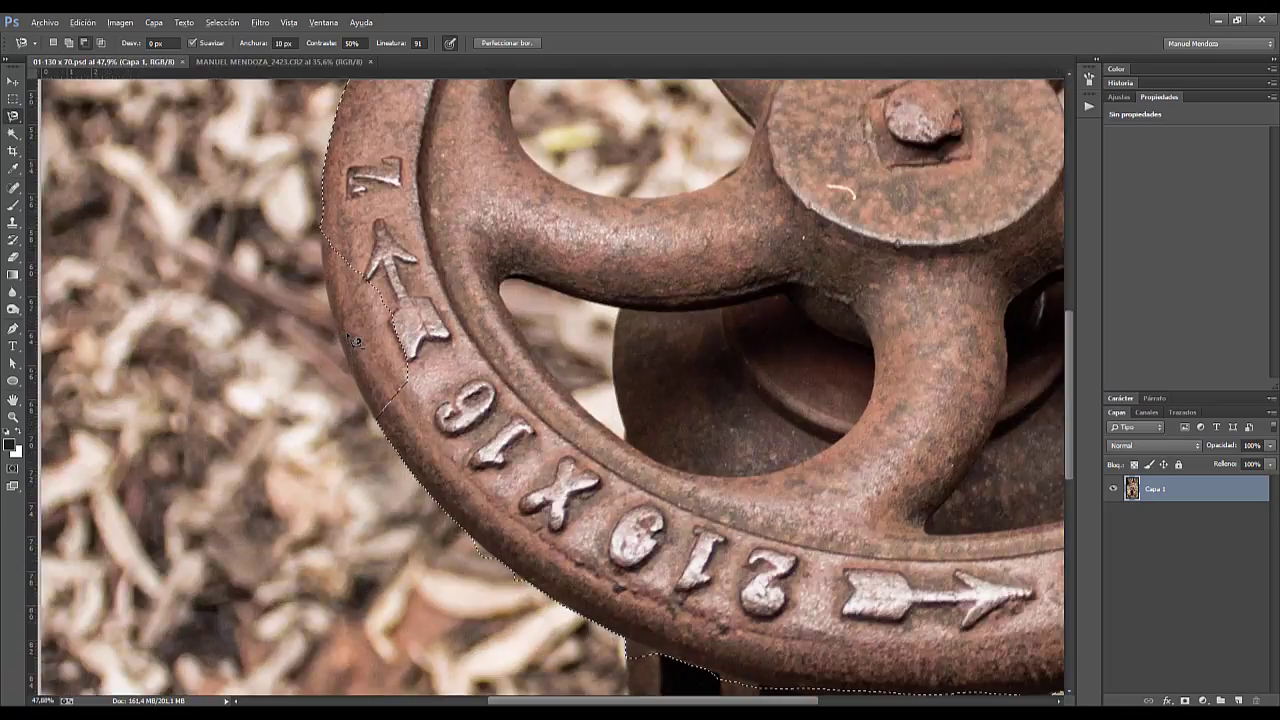
{"action": "scroll", "coordinate": [540, 600], "scroll_direction": "down", "scroll_amount": 3}
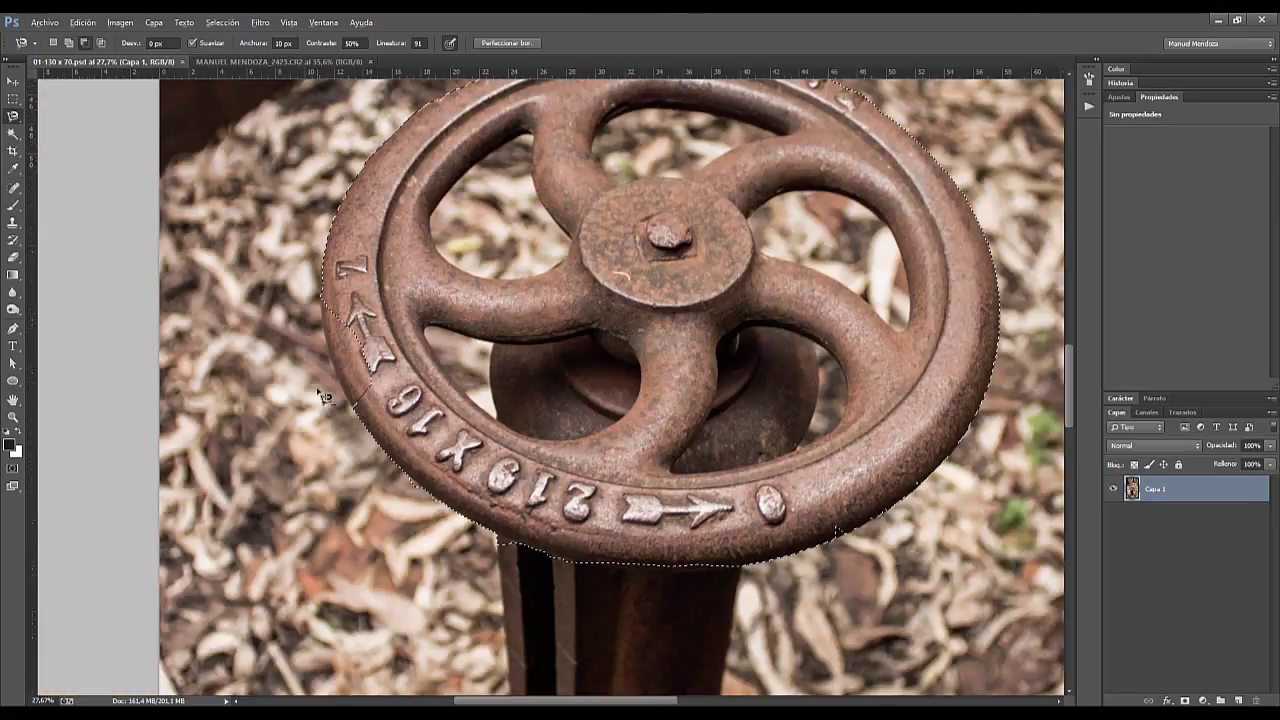
{"action": "scroll", "coordinate": [540, 600], "scroll_direction": "down", "scroll_amount": 2}
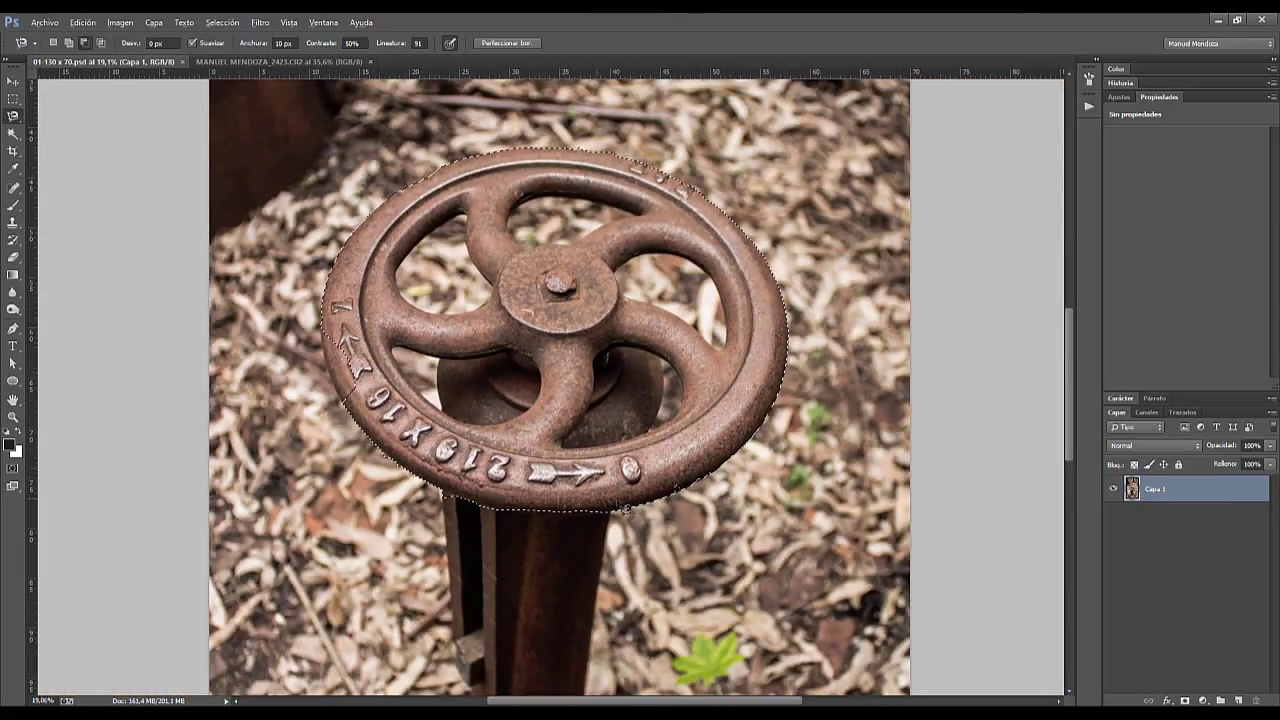
{"action": "scroll", "coordinate": [345, 360], "scroll_direction": "up", "scroll_amount": 3}
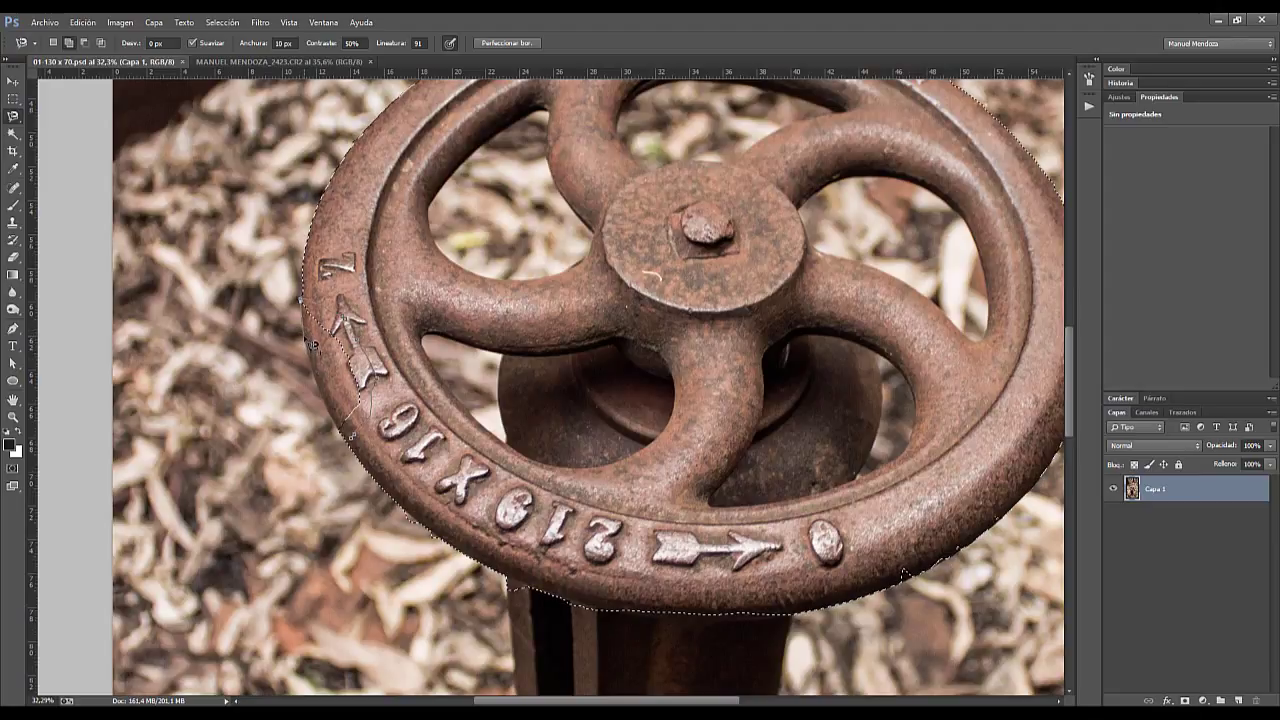
{"action": "left_click", "coordinate": [356, 440]}
{"action": "left_click", "coordinate": [86, 44]}
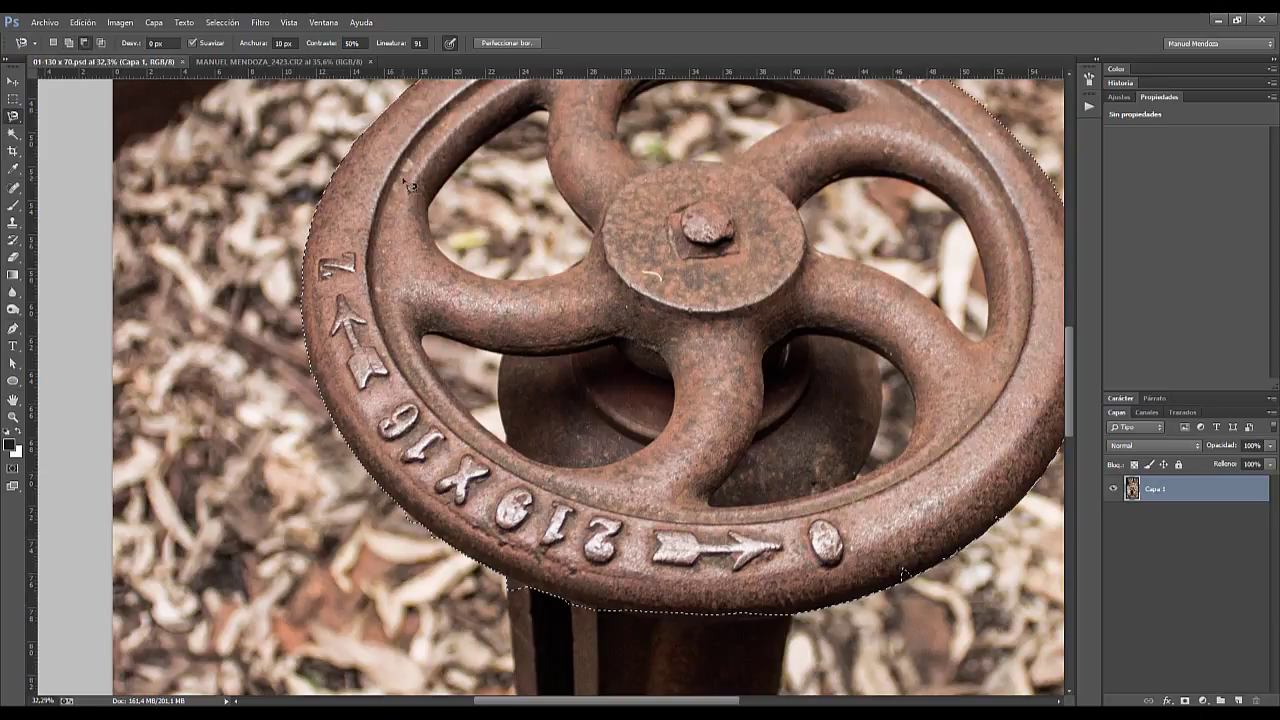
{"action": "scroll", "coordinate": [477, 259], "scroll_direction": "down", "scroll_amount": 1}
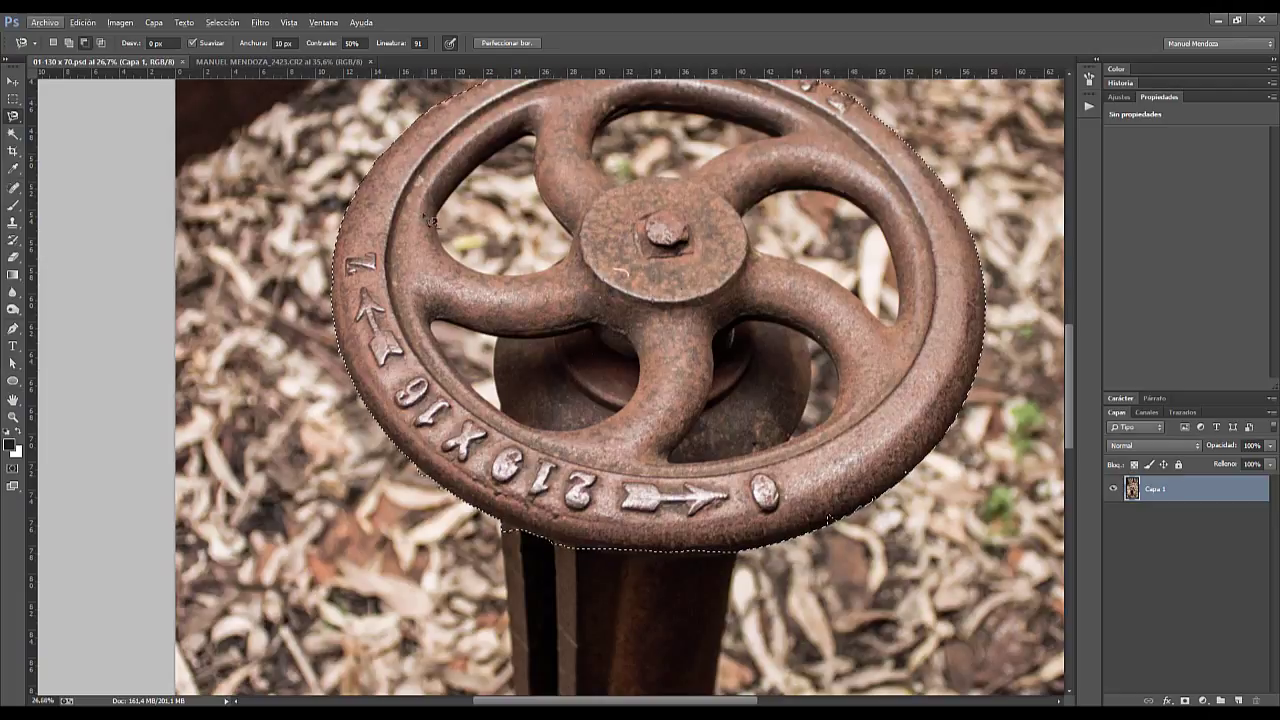
{"action": "scroll", "coordinate": [432, 222], "scroll_direction": "down", "scroll_amount": 1}
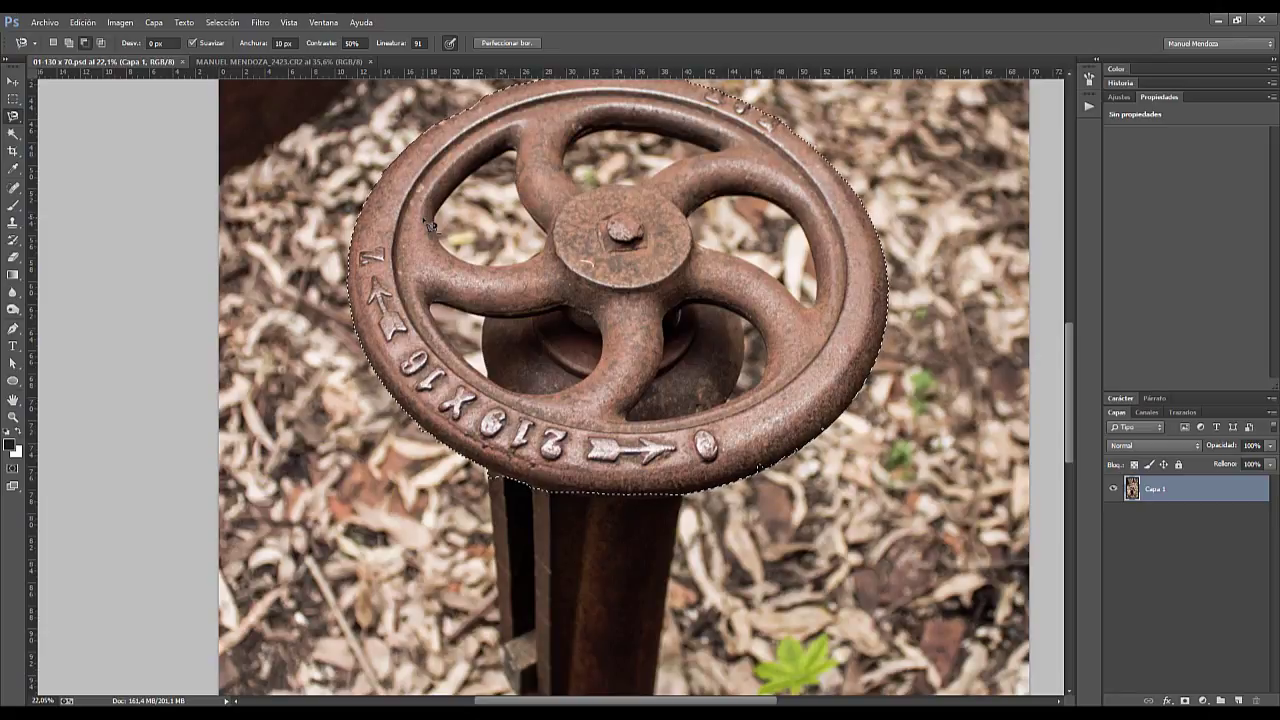
{"action": "left_click", "coordinate": [119, 22]}
{"action": "mouse_move", "coordinate": [128, 56]}
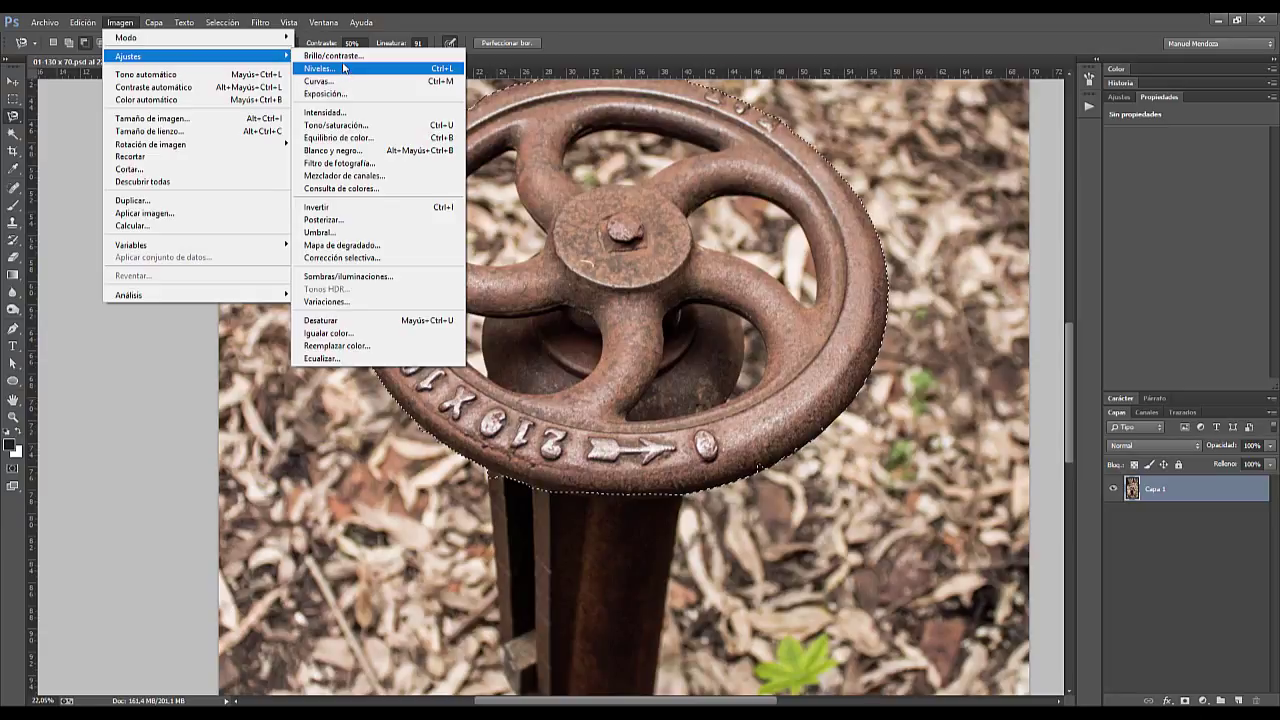
{"action": "left_click", "coordinate": [324, 79]}
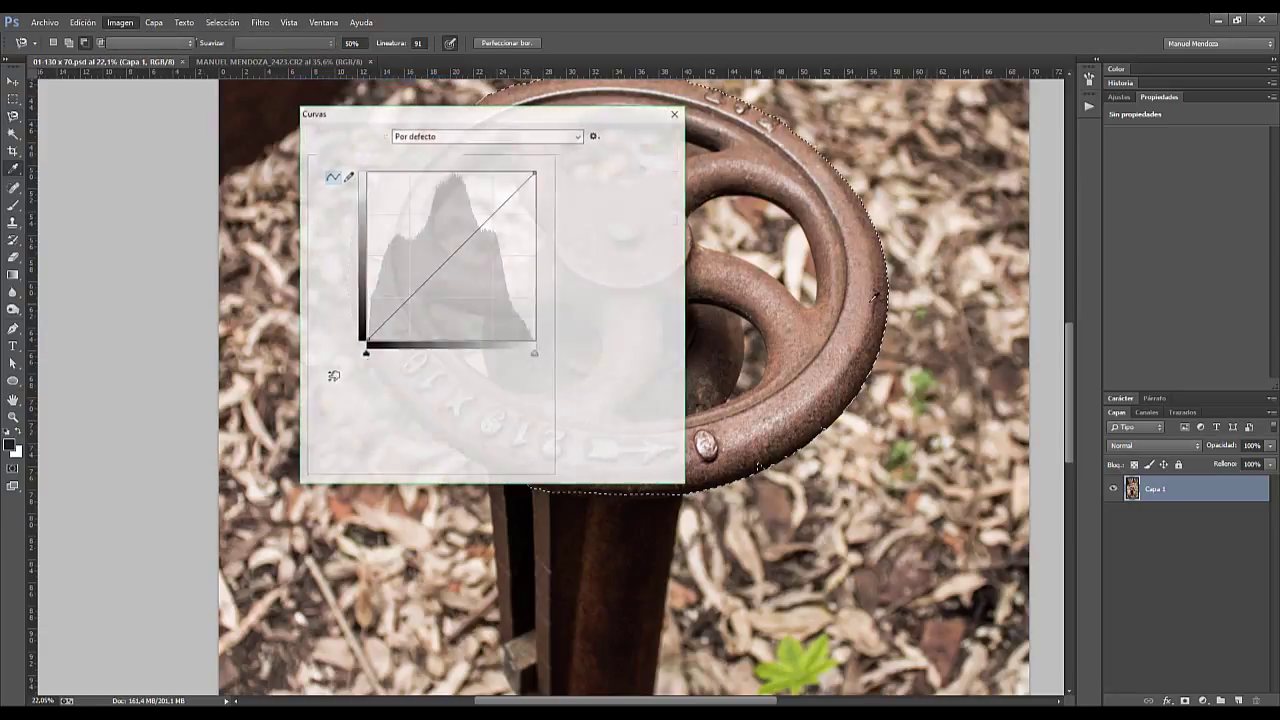
{"action": "mouse_move", "coordinate": [521, 124]}
{"action": "left_mouse_down"}
{"action": "mouse_move", "coordinate": [935, 135]}
{"action": "mouse_move", "coordinate": [1043, 151]}
{"action": "left_mouse_up"}
{"action": "mouse_move", "coordinate": [1009, 288]}
{"action": "left_mouse_down"}
{"action": "mouse_move", "coordinate": [988, 277]}
{"action": "mouse_move", "coordinate": [1033, 310]}
{"action": "mouse_move", "coordinate": [983, 271]}
{"action": "mouse_move", "coordinate": [1041, 322]}
{"action": "left_mouse_up"}
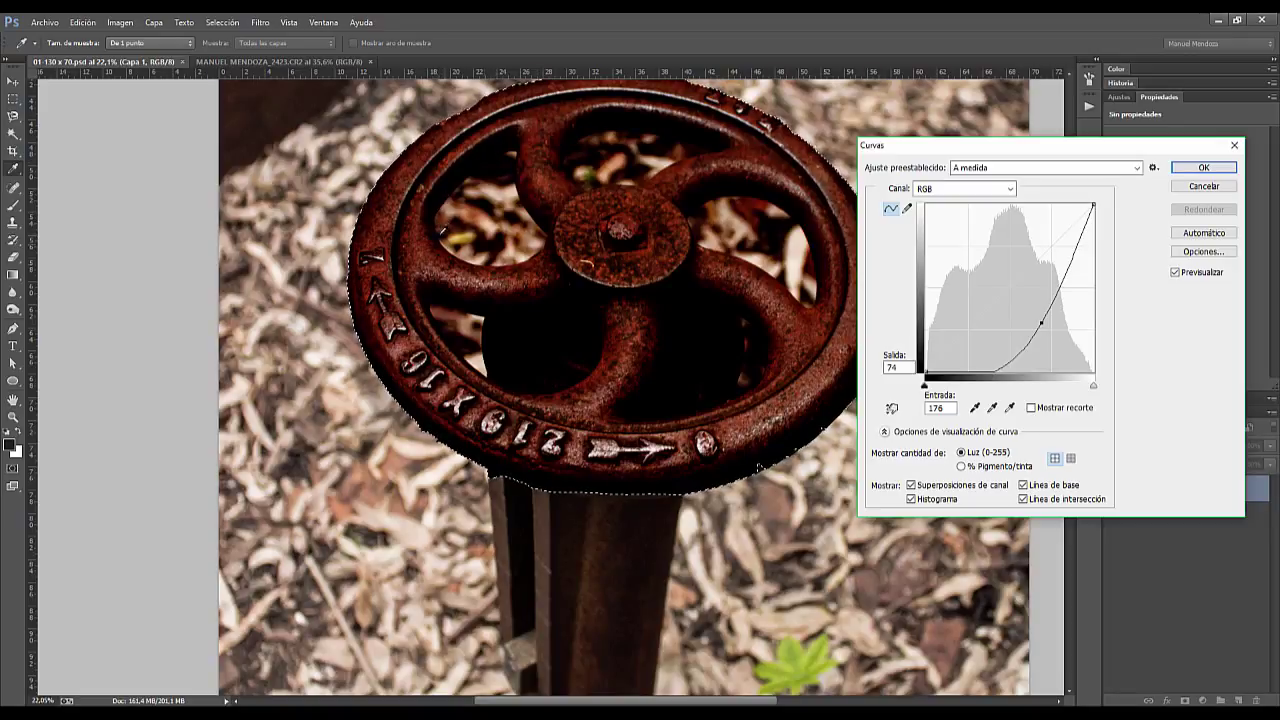
{"action": "left_click", "coordinate": [1204, 187]}
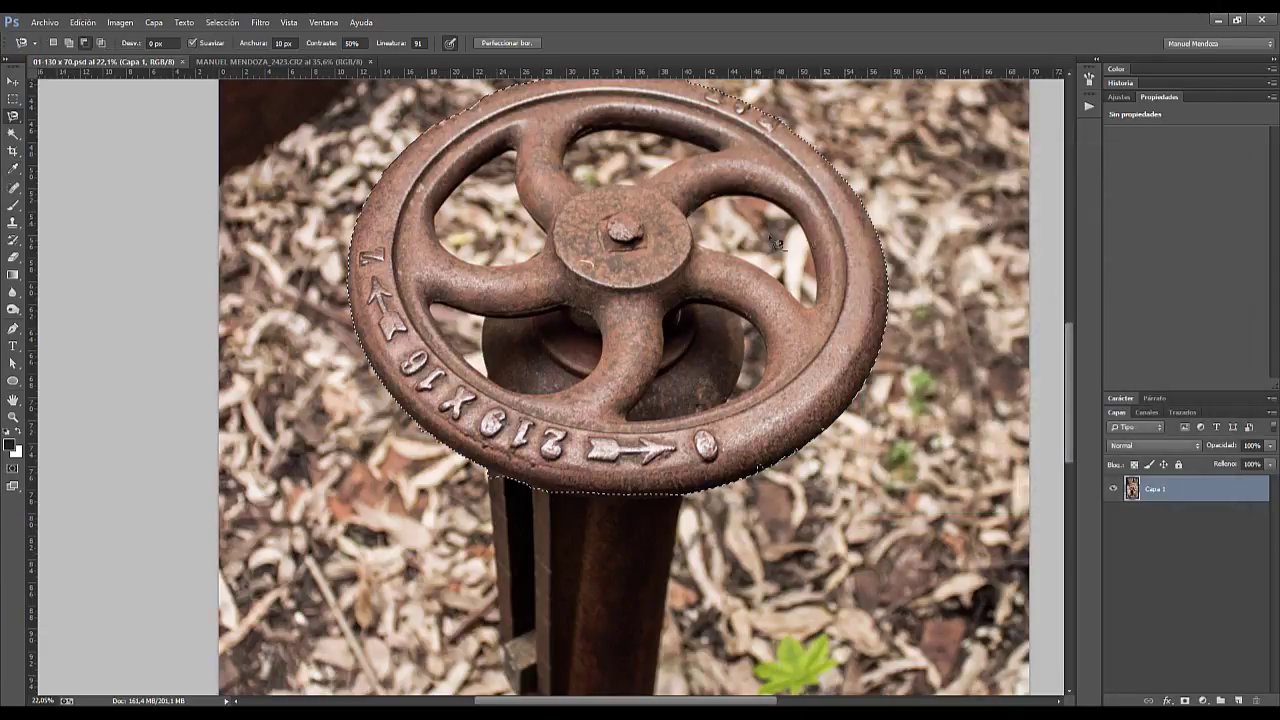
Subtract the upper-left, upper, upper-right and lower-right spoke holes from the wheel selection
{"action": "left_click", "coordinate": [522, 156]}
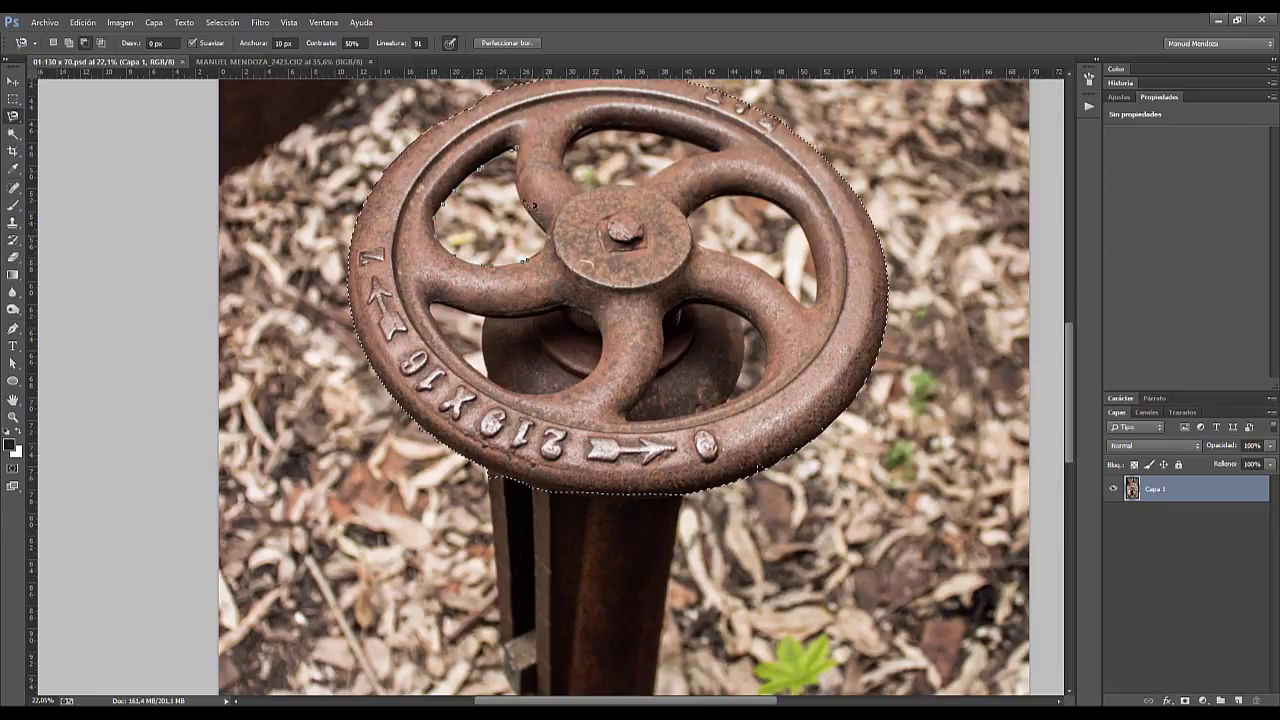
{"action": "left_click", "coordinate": [518, 158]}
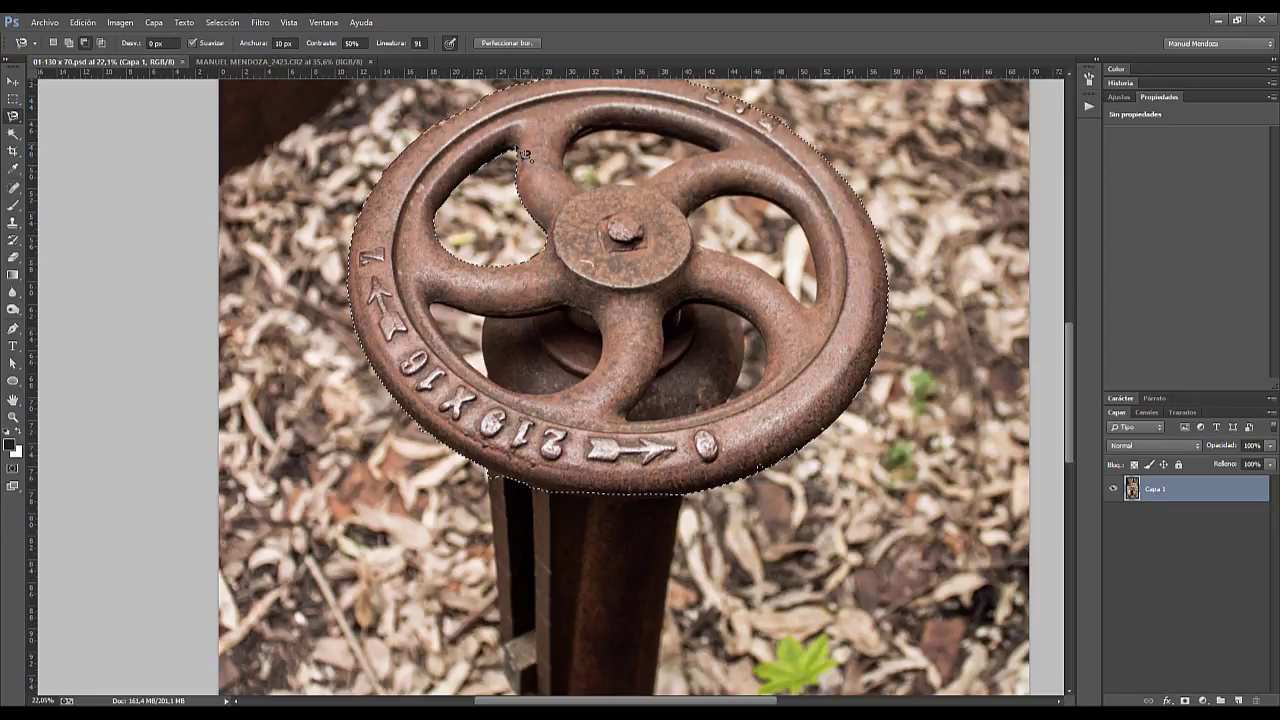
{"action": "left_click", "coordinate": [726, 156]}
{"action": "left_click", "coordinate": [575, 175]}
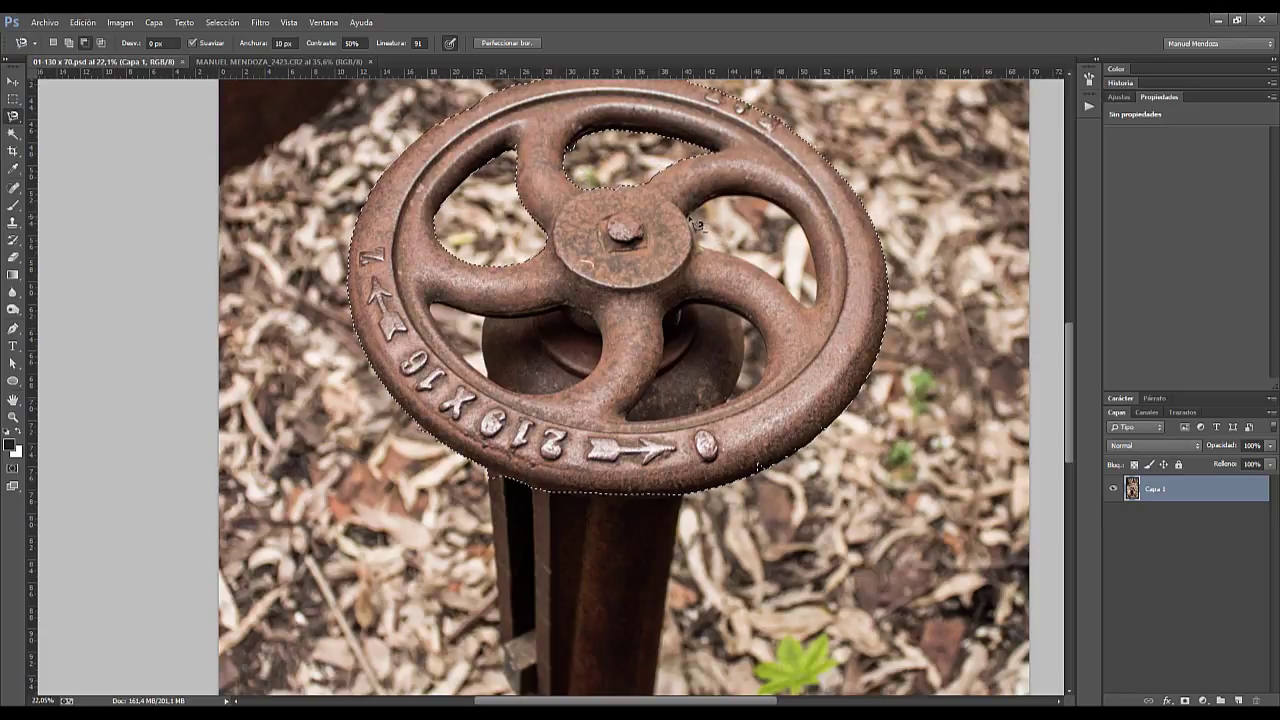
{"action": "left_click", "coordinate": [694, 244]}
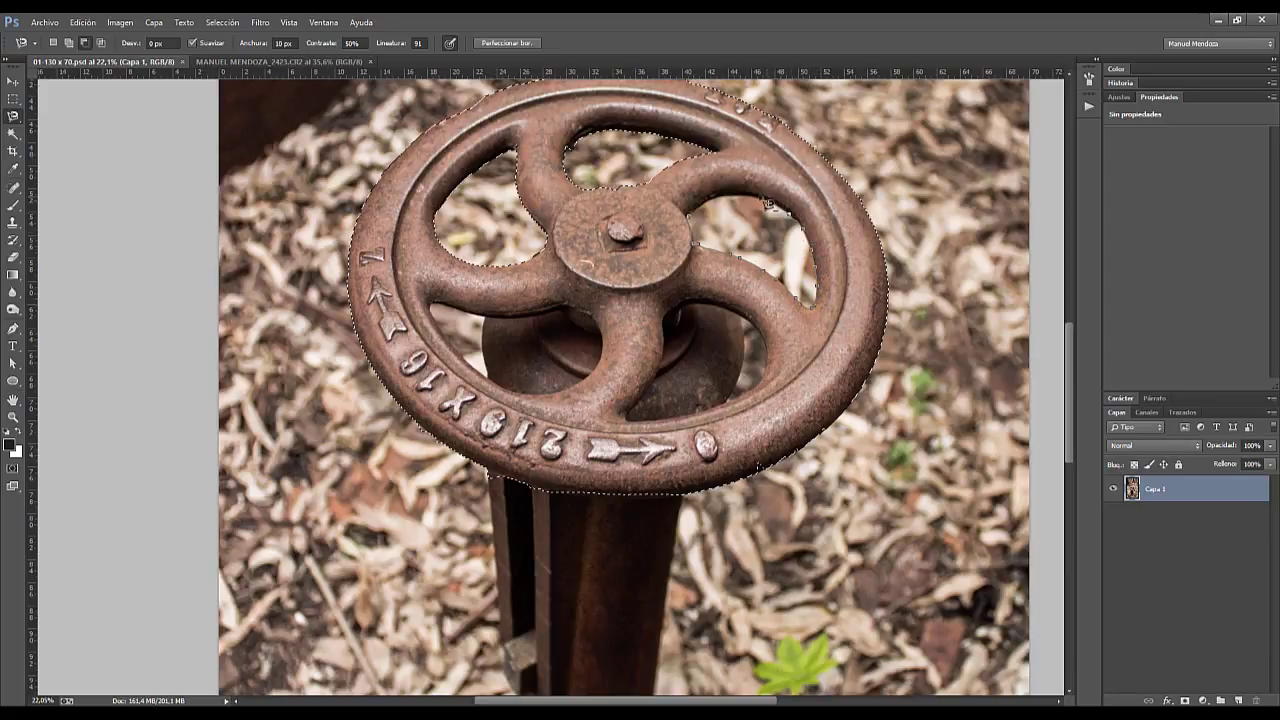
{"action": "left_click", "coordinate": [694, 242]}
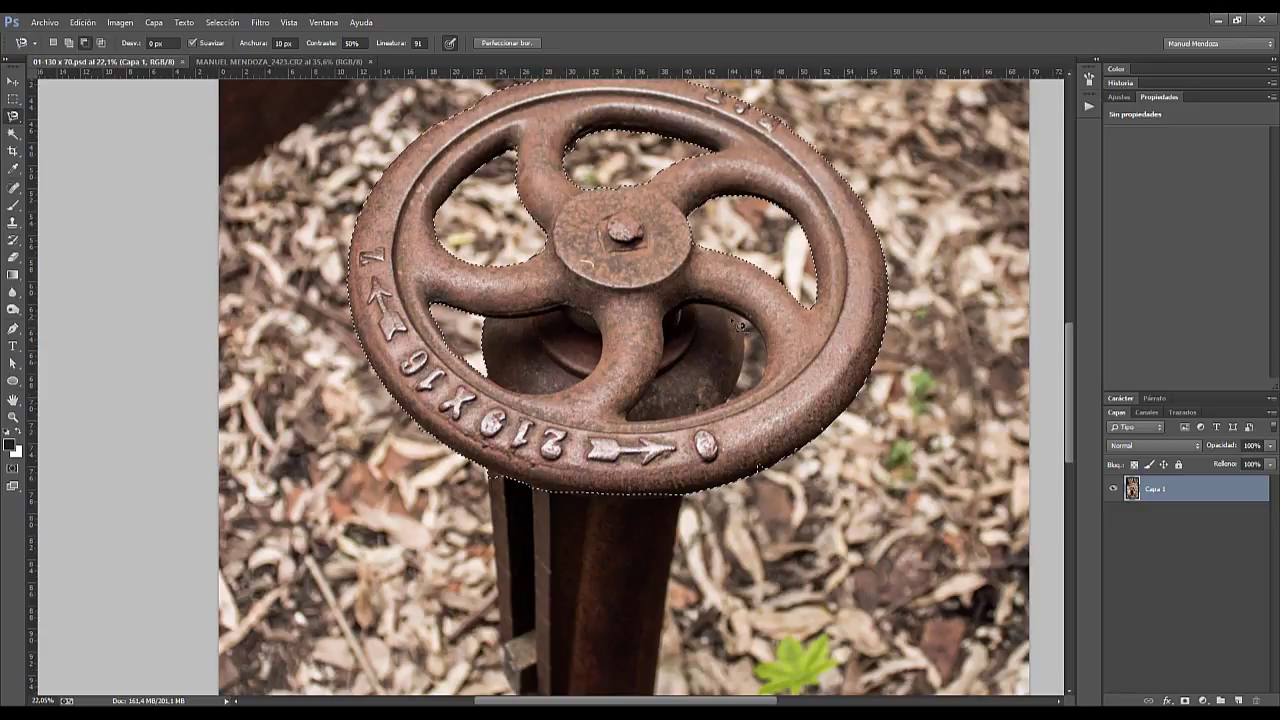
{"action": "left_click", "coordinate": [630, 414]}
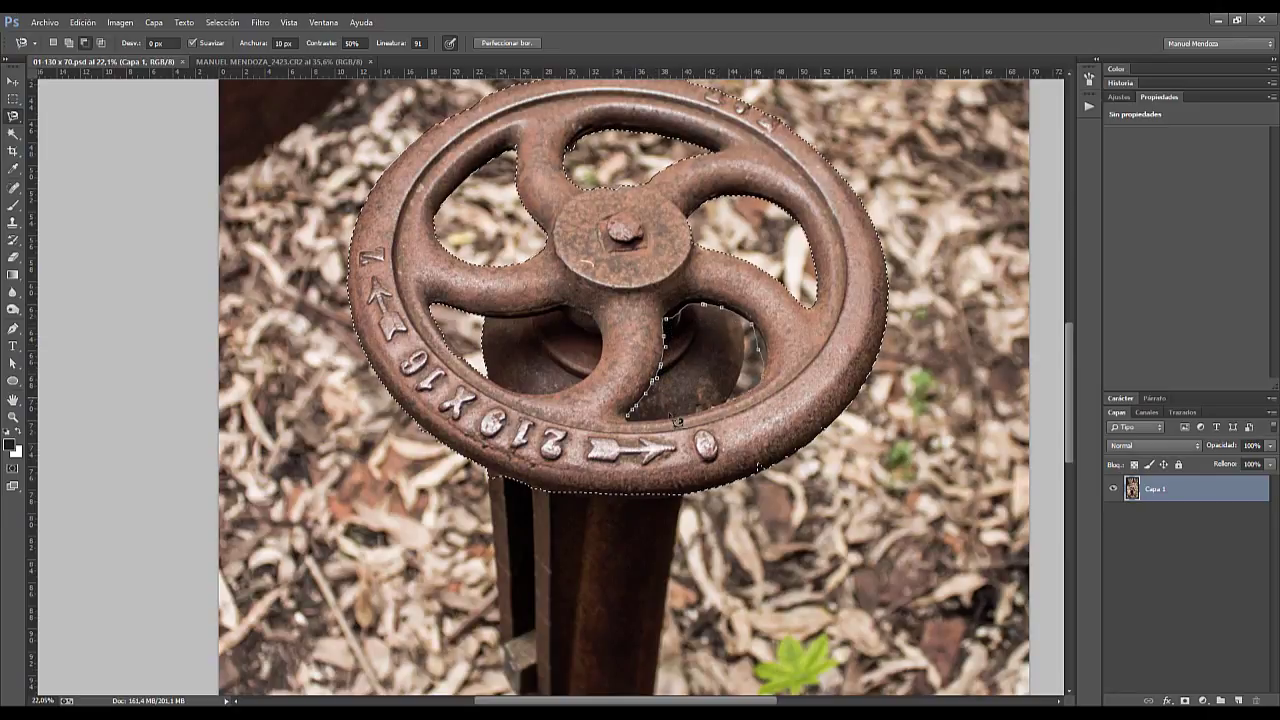
{"action": "left_click", "coordinate": [637, 428]}
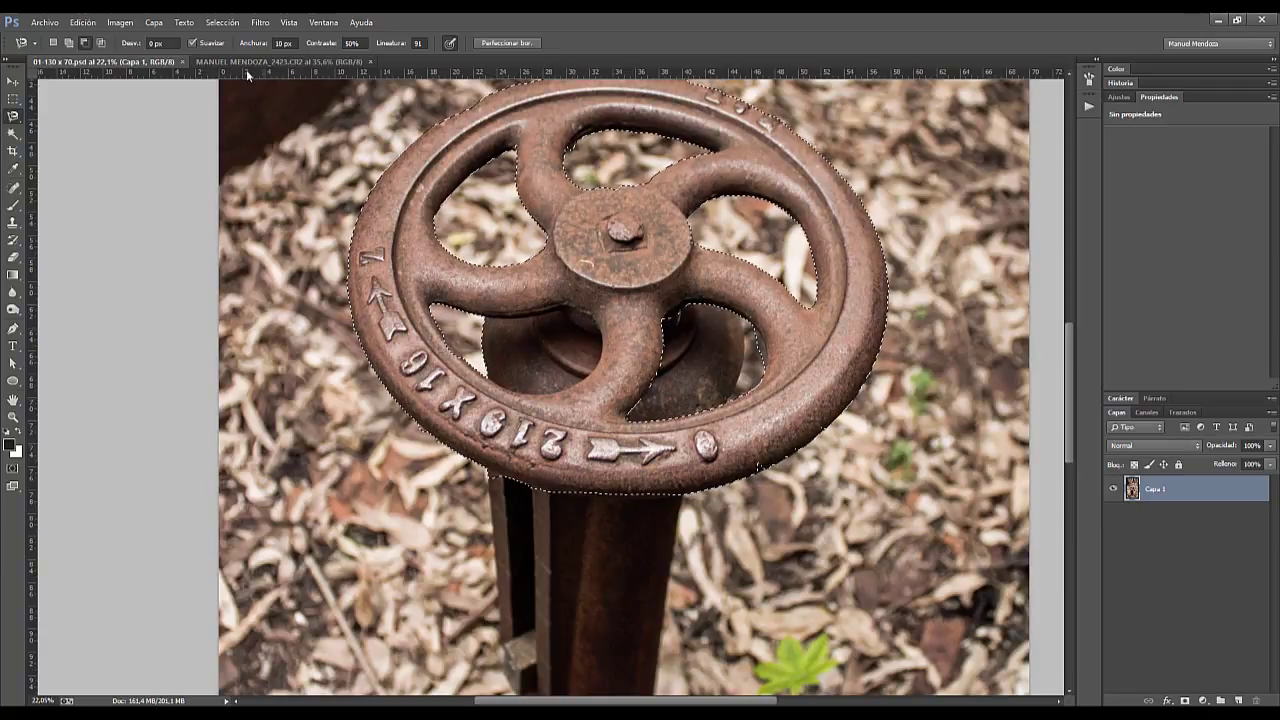
Apply a Curves adjustment lifting the RGB midpoint from input 125 to output 139
{"action": "left_click", "coordinate": [127, 28]}
{"action": "mouse_move", "coordinate": [128, 56]}
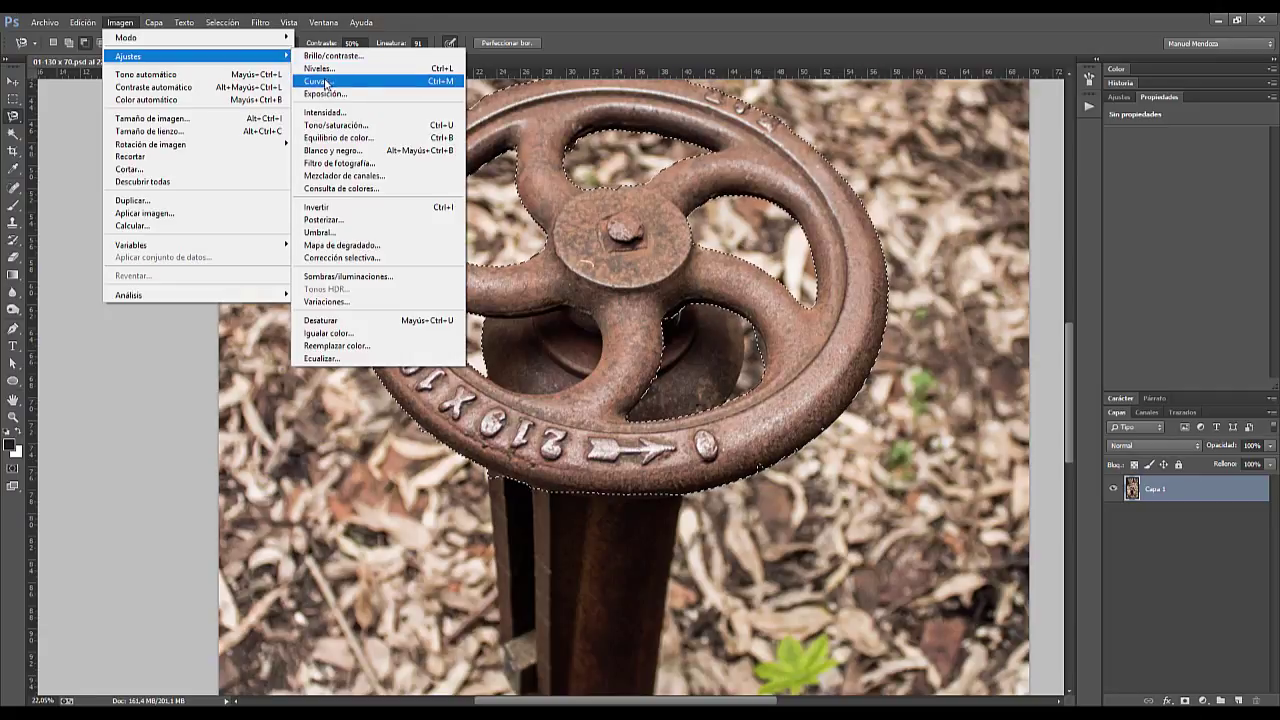
{"action": "left_click", "coordinate": [318, 81]}
{"action": "mouse_move", "coordinate": [991, 306]}
{"action": "left_mouse_down"}
{"action": "mouse_move", "coordinate": [971, 270]}
{"action": "mouse_move", "coordinate": [1019, 307]}
{"action": "mouse_move", "coordinate": [1004, 282]}
{"action": "left_mouse_up"}
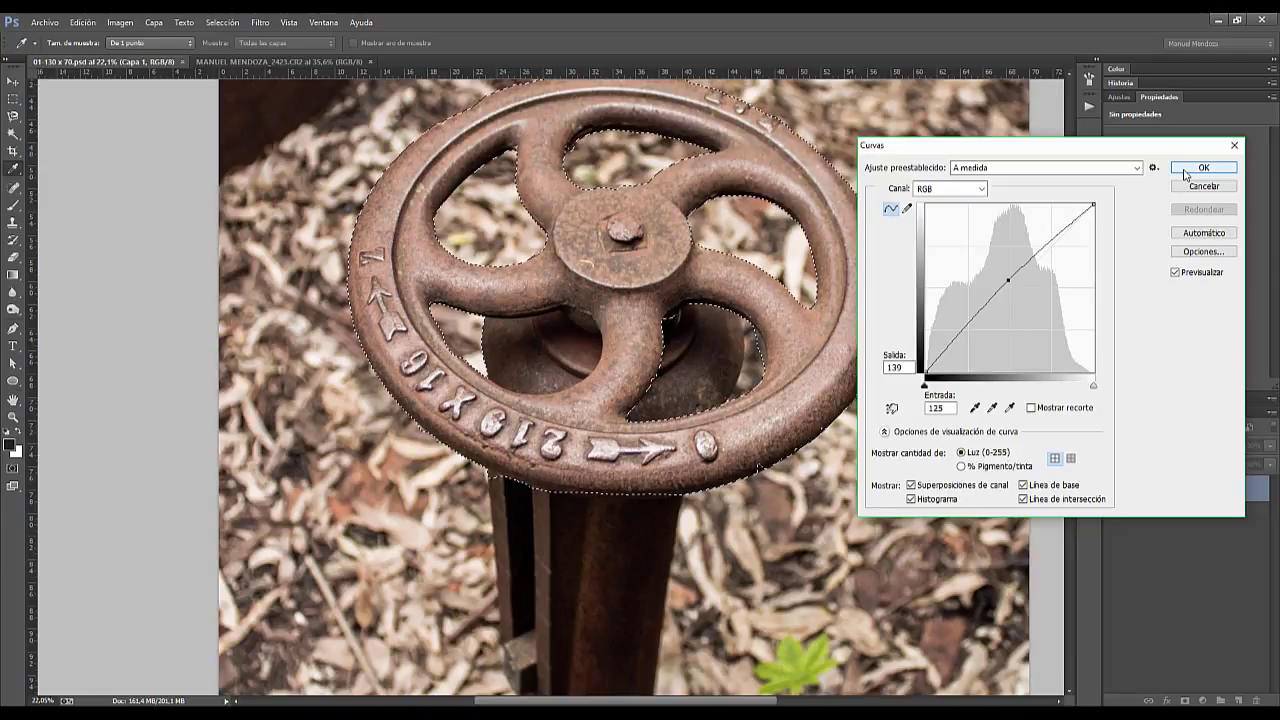
{"action": "left_click", "coordinate": [1203, 168]}
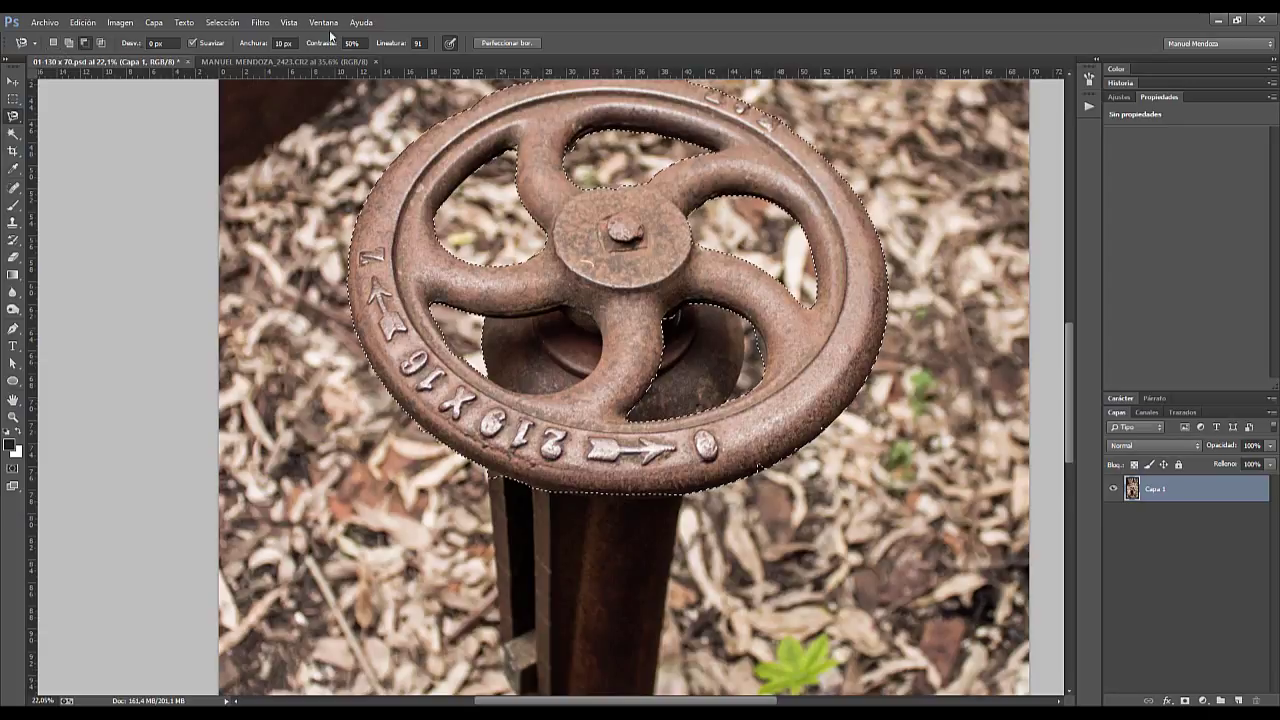
Open Refine Edge for the wheel selection and preview it in Blanco y negro (K) view
{"action": "left_click", "coordinate": [500, 43]}
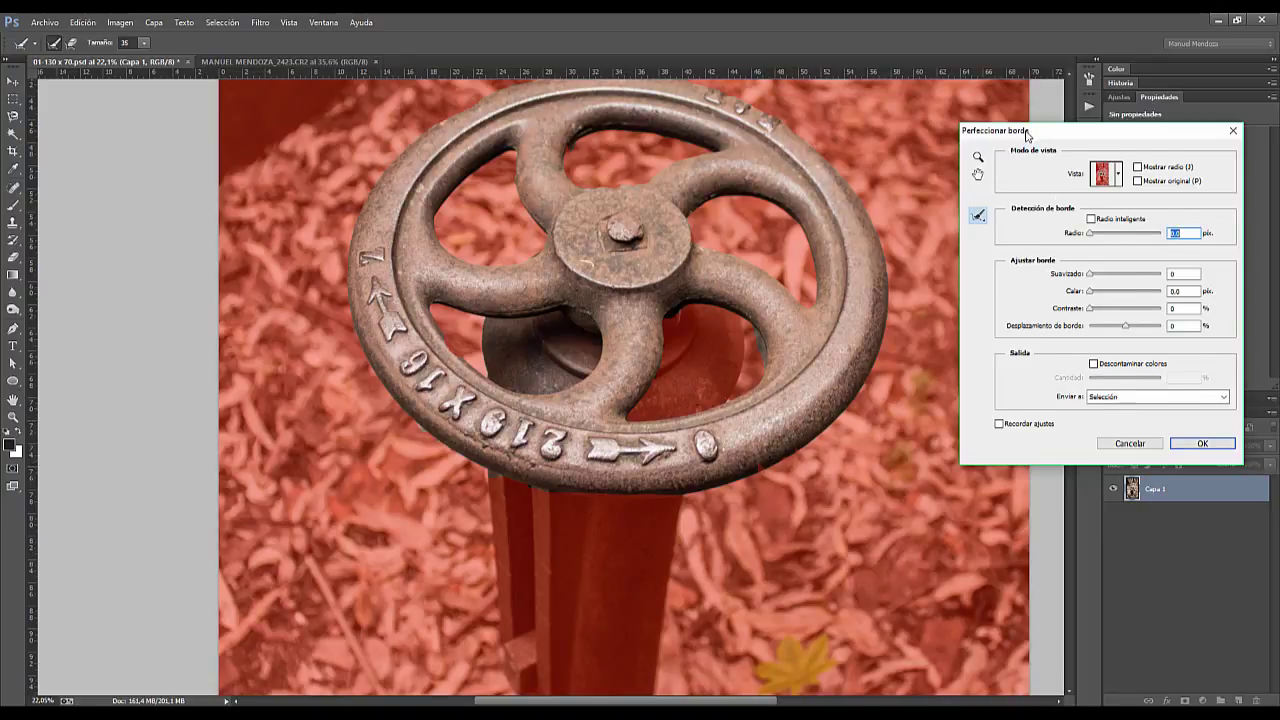
{"action": "left_click_drag", "start_coordinate": [1026, 136], "coordinate": [983, 138]}
{"action": "left_click", "coordinate": [1064, 177]}
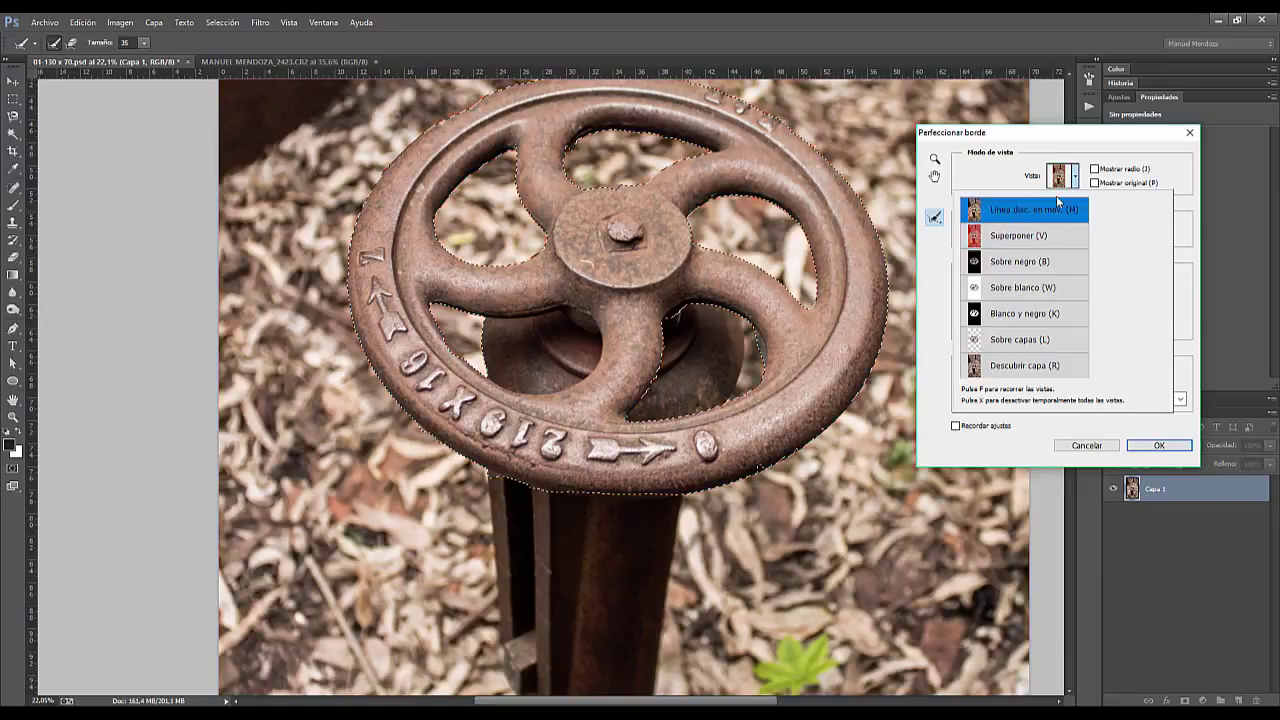
{"action": "left_click", "coordinate": [1057, 199]}
{"action": "left_click", "coordinate": [1062, 177]}
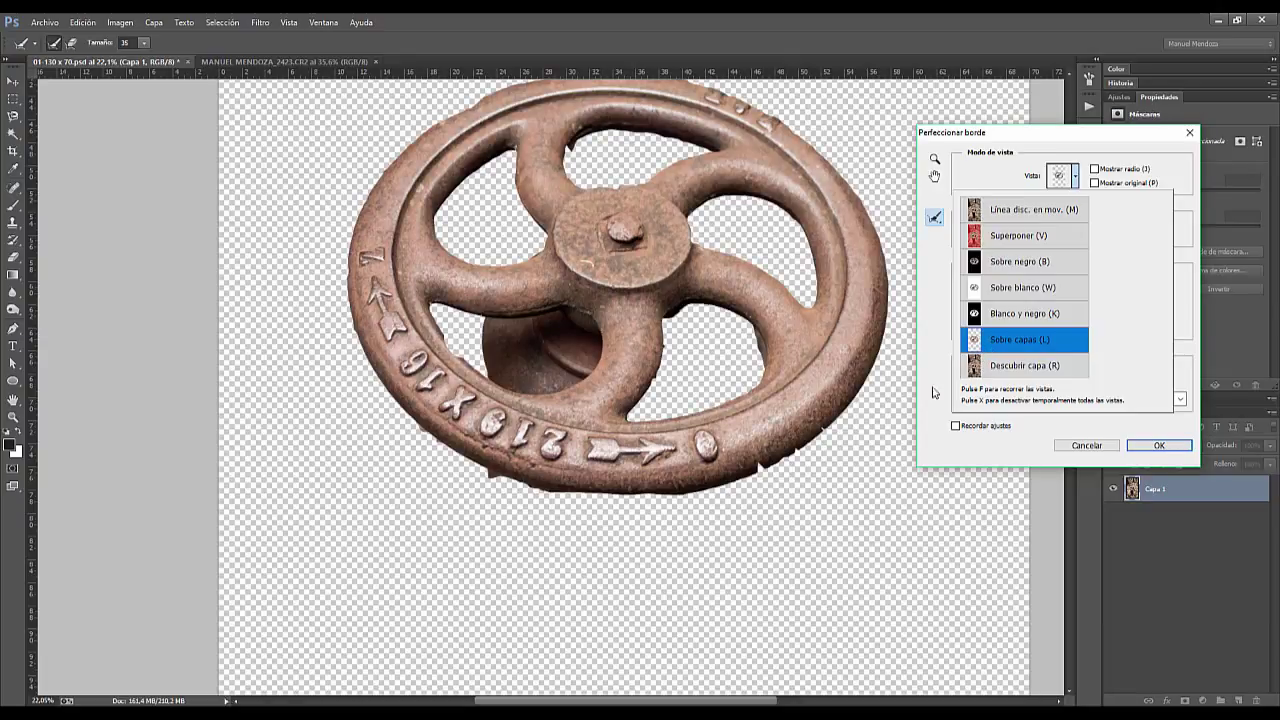
{"action": "key", "text": "Down"}
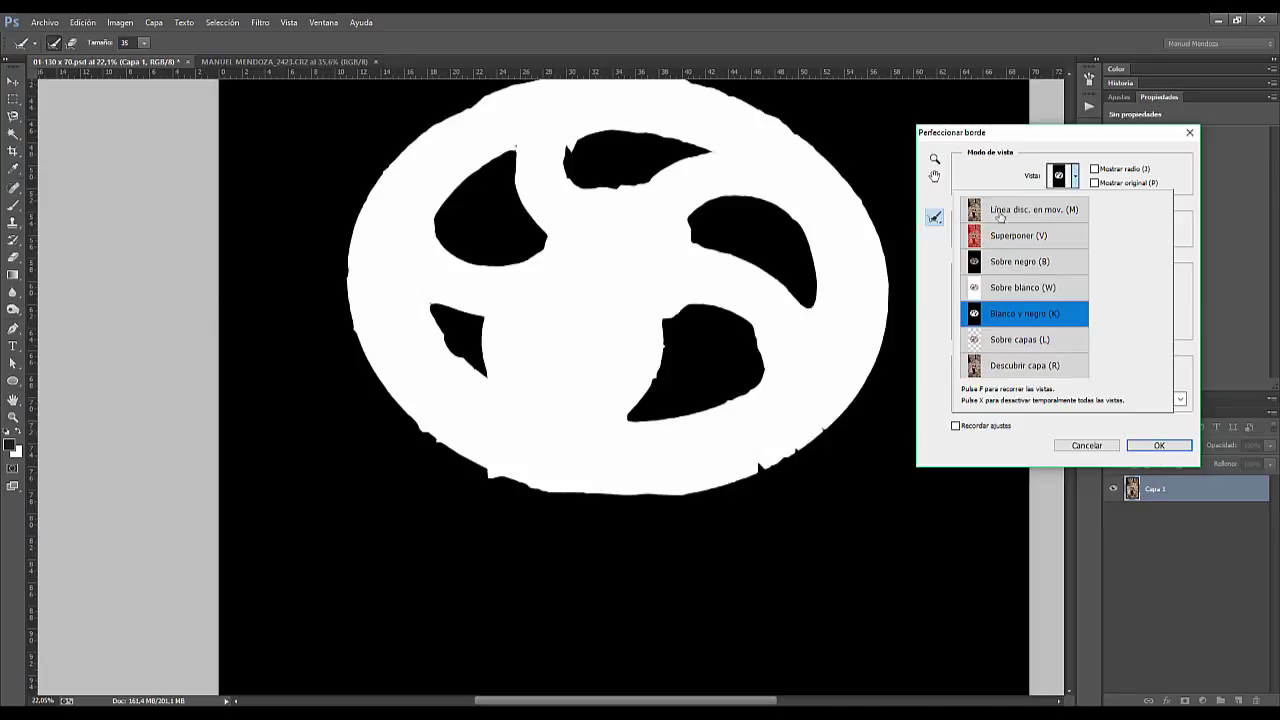
Choose the Refine Radius brush at size 87 and paint the wheel's upper-left, top and lower-right edges
{"action": "left_click", "coordinate": [934, 220]}
{"action": "left_click", "coordinate": [934, 220]}
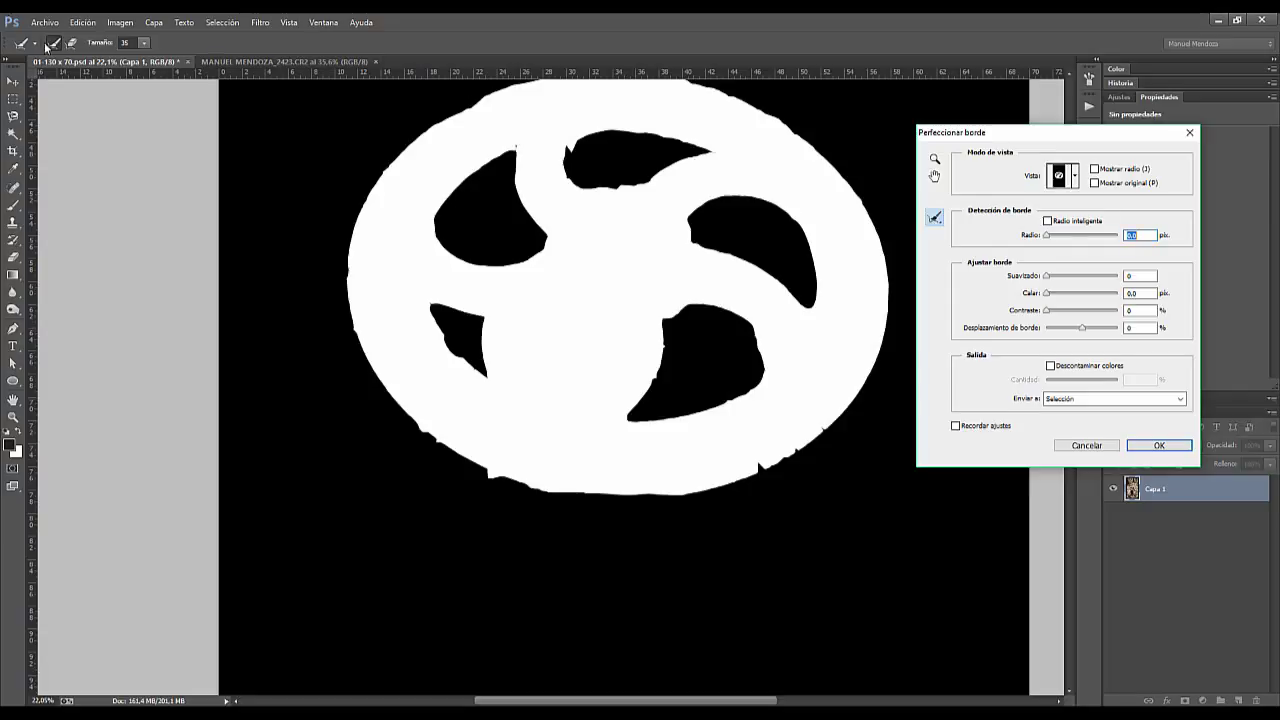
{"action": "left_click", "coordinate": [144, 44]}
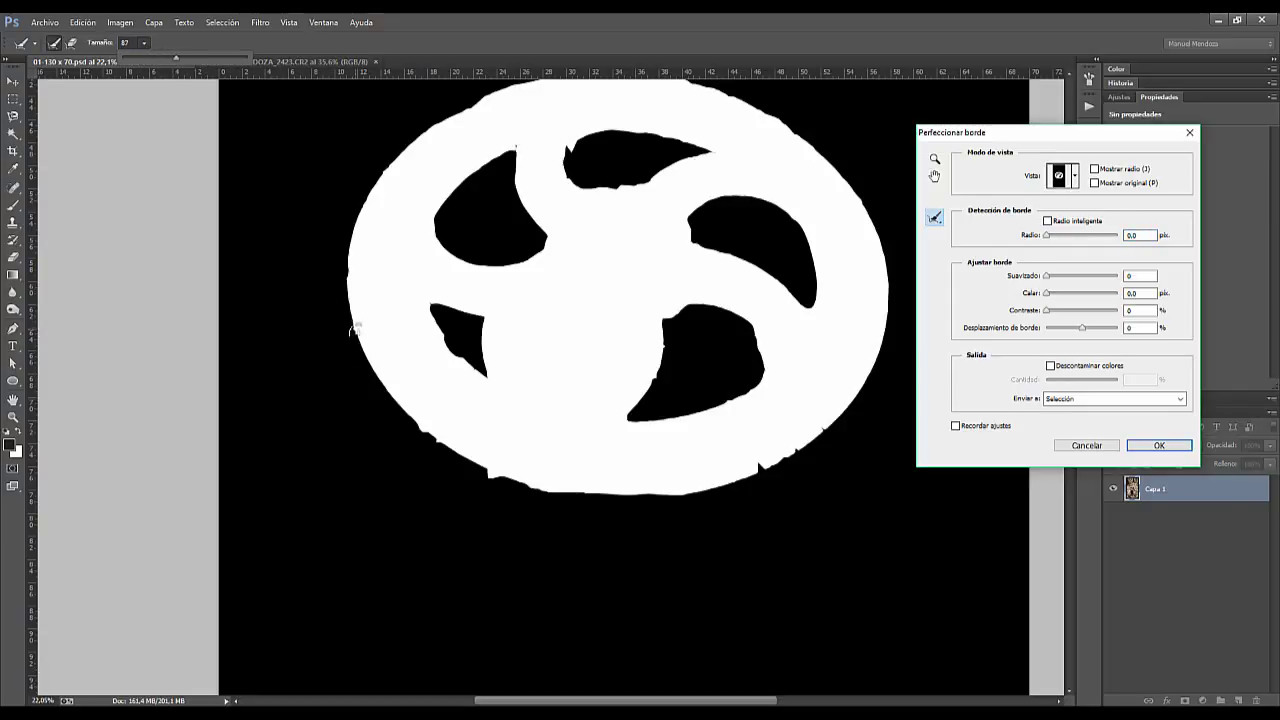
{"action": "left_click_drag", "start_coordinate": [353, 330], "coordinate": [354, 214]}
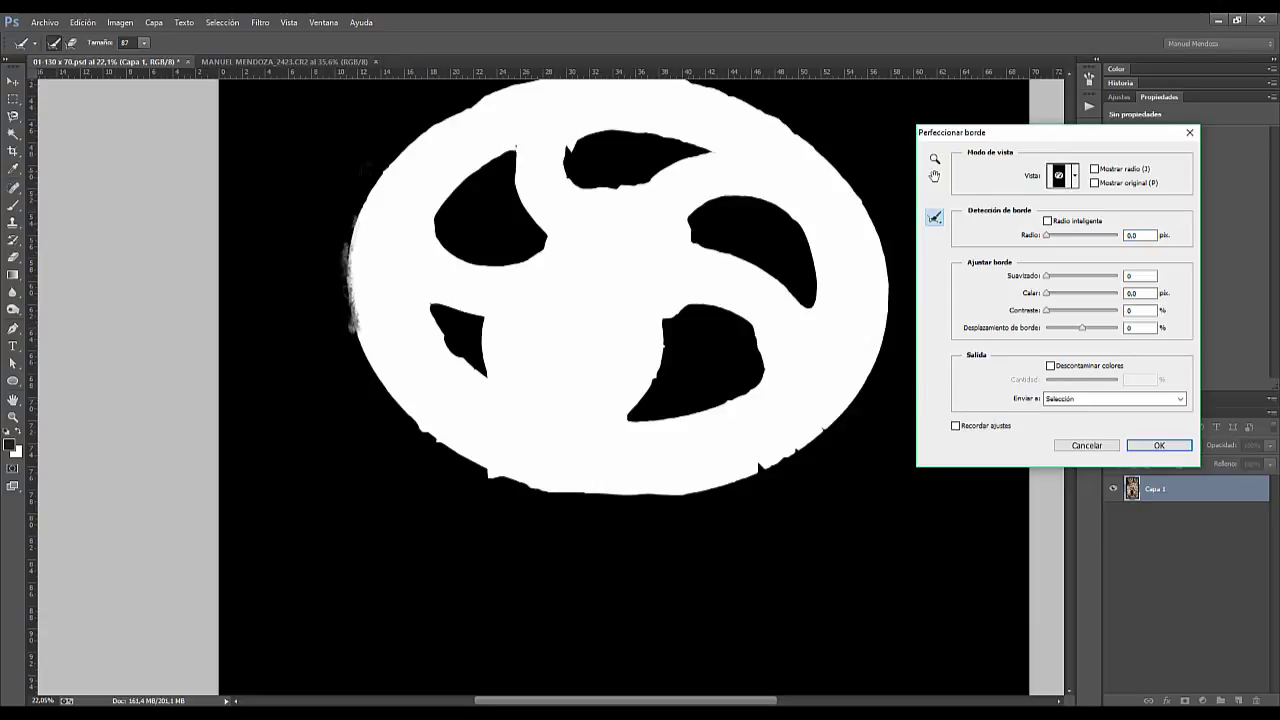
{"action": "mouse_move", "coordinate": [366, 171]}
{"action": "left_mouse_down"}
{"action": "mouse_move", "coordinate": [390, 160]}
{"action": "mouse_move", "coordinate": [355, 210]}
{"action": "mouse_move", "coordinate": [503, 94]}
{"action": "mouse_move", "coordinate": [414, 254]}
{"action": "left_mouse_up"}
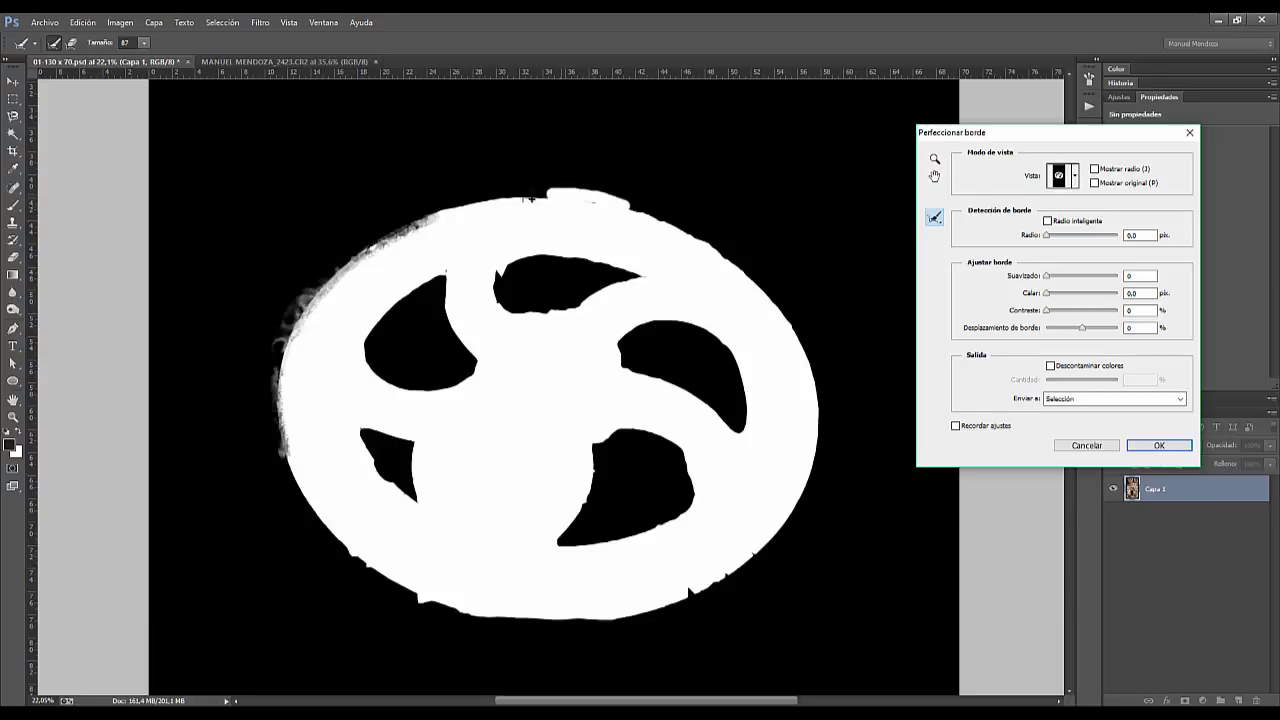
{"action": "mouse_move", "coordinate": [530, 198]}
{"action": "left_mouse_down"}
{"action": "mouse_move", "coordinate": [460, 200]}
{"action": "mouse_move", "coordinate": [532, 220]}
{"action": "left_mouse_up"}
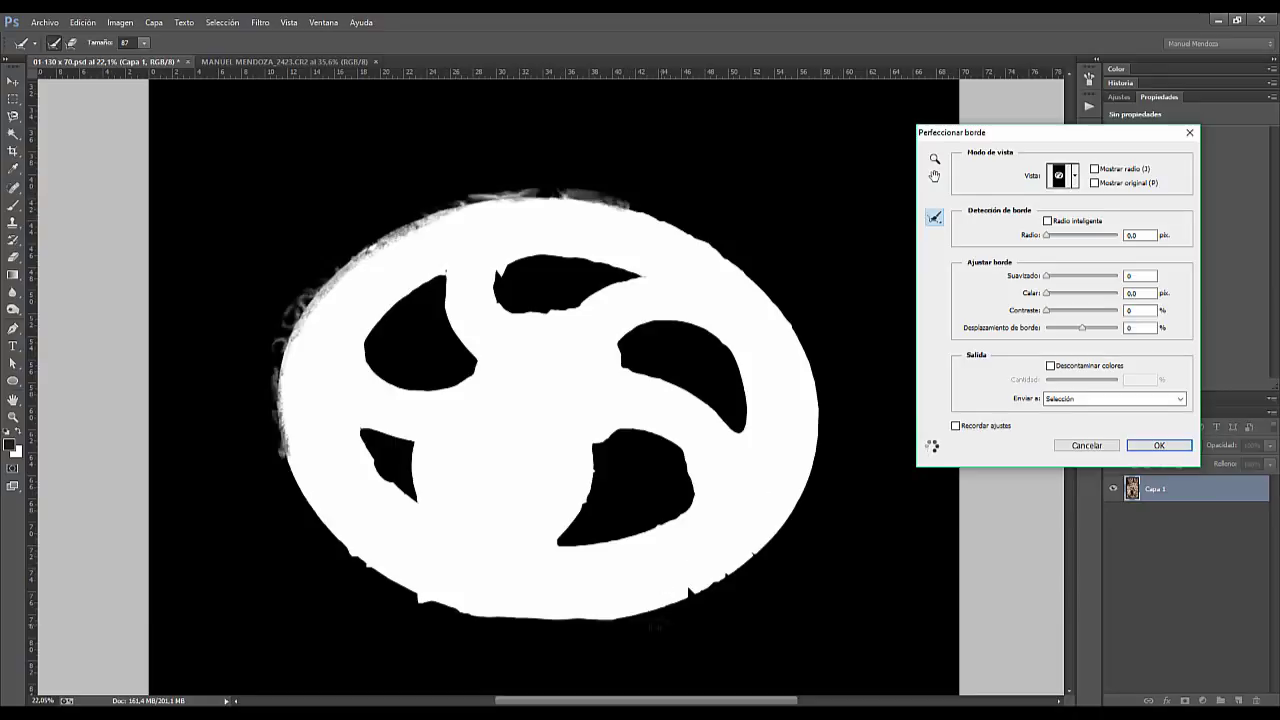
{"action": "left_click_drag", "start_coordinate": [662, 622], "coordinate": [800, 538]}
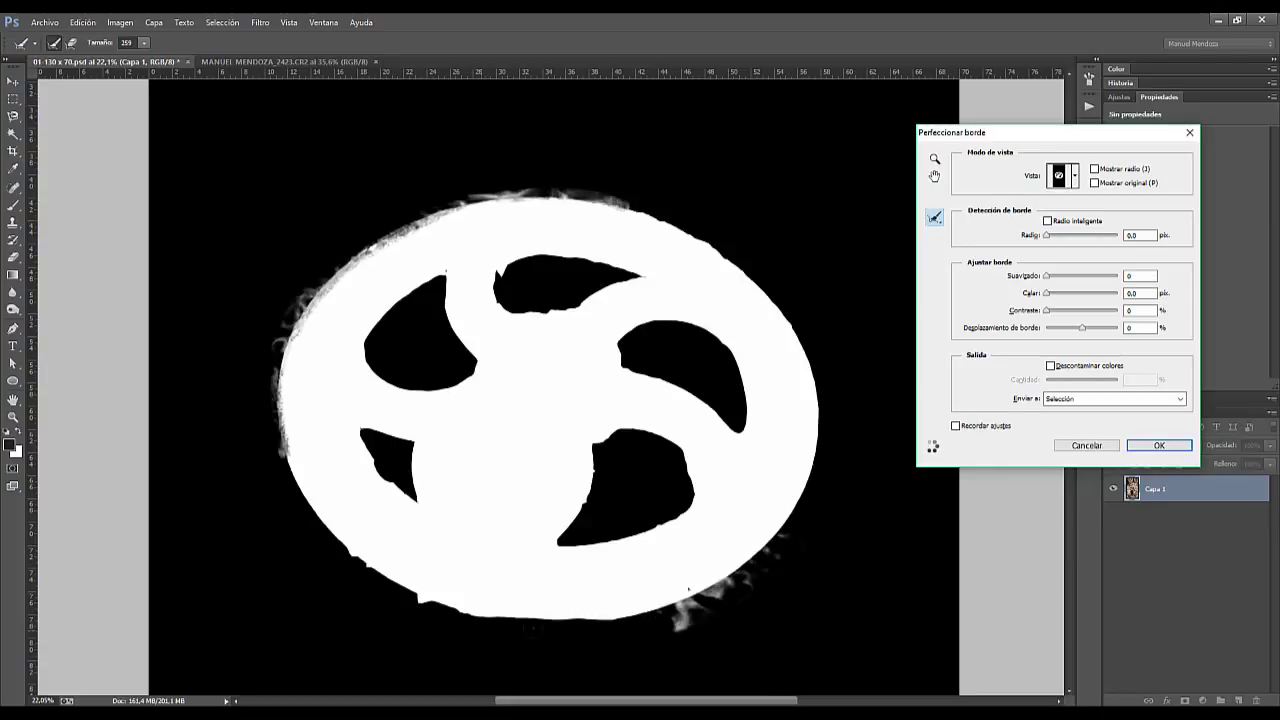
With a smaller brush, refine the bottom rim and the edges of the lower-right, upper-left and right holes
{"action": "left_click_drag", "start_coordinate": [493, 638], "coordinate": [484, 638]}
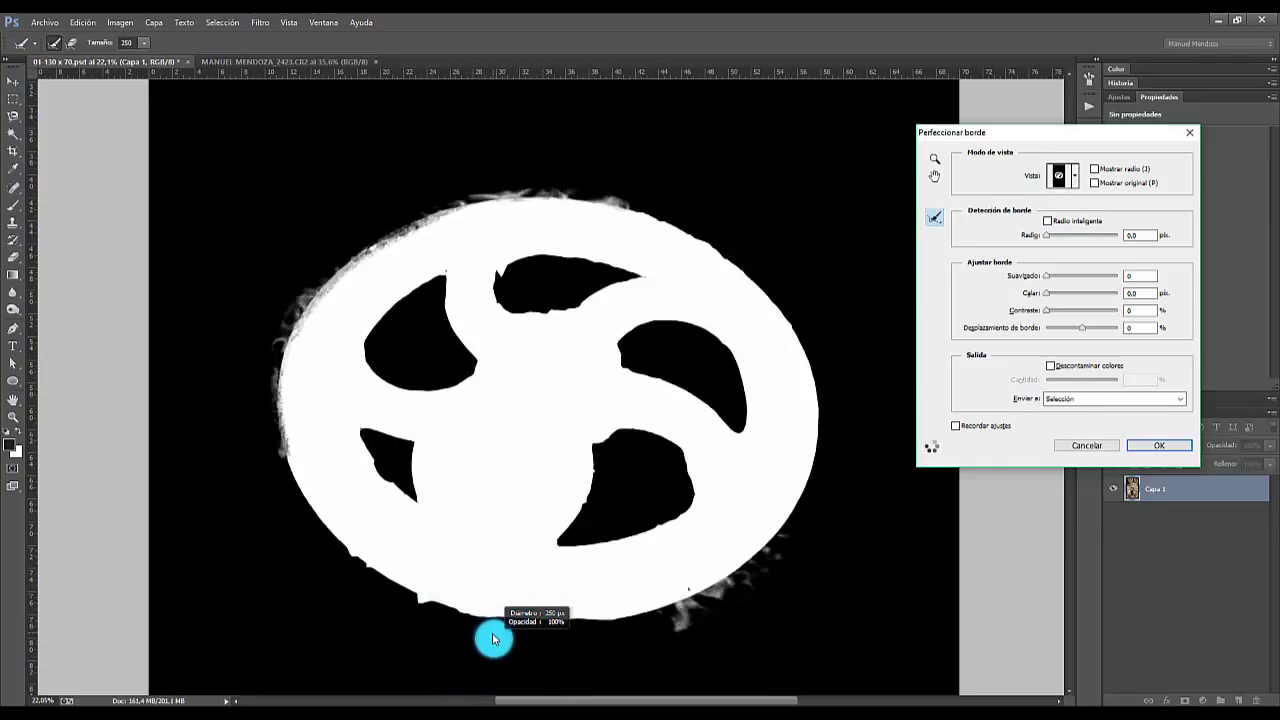
{"action": "mouse_move", "coordinate": [690, 608]}
{"action": "left_mouse_down"}
{"action": "mouse_move", "coordinate": [560, 635]}
{"action": "mouse_move", "coordinate": [415, 612]}
{"action": "mouse_move", "coordinate": [305, 513]}
{"action": "mouse_move", "coordinate": [262, 437]}
{"action": "left_mouse_up"}
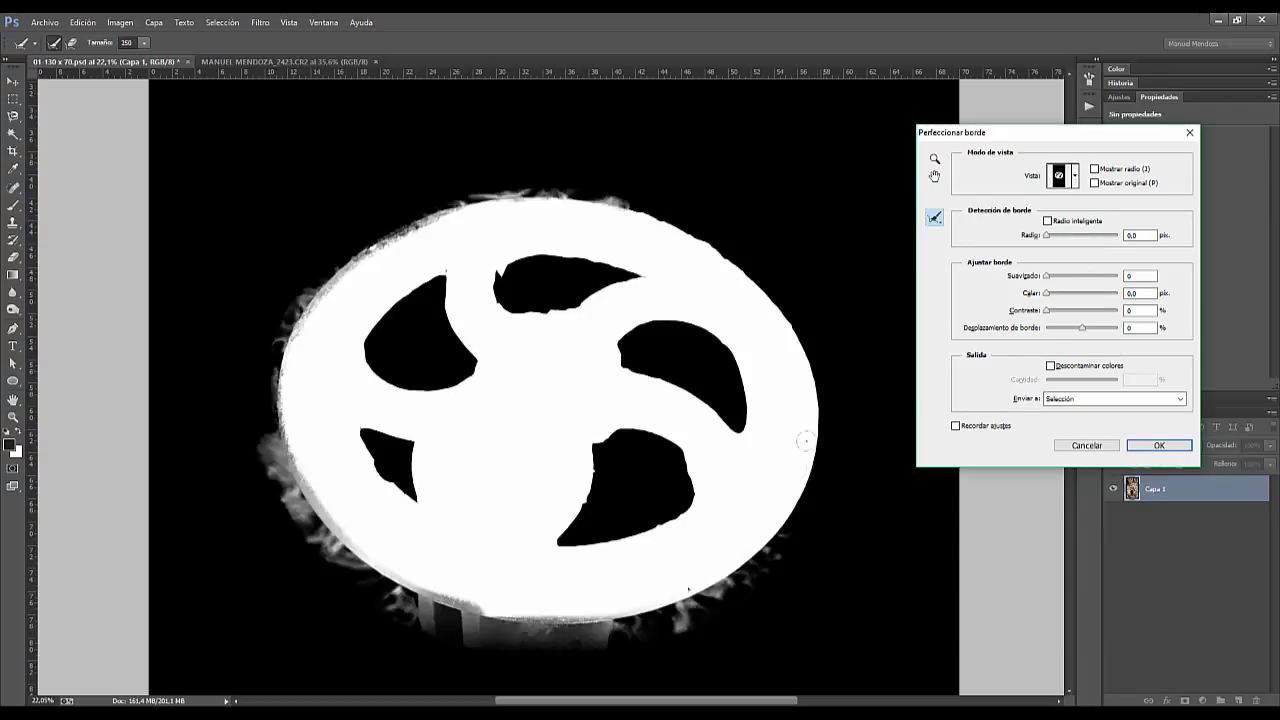
{"action": "left_click_drag", "start_coordinate": [603, 490], "coordinate": [648, 517]}
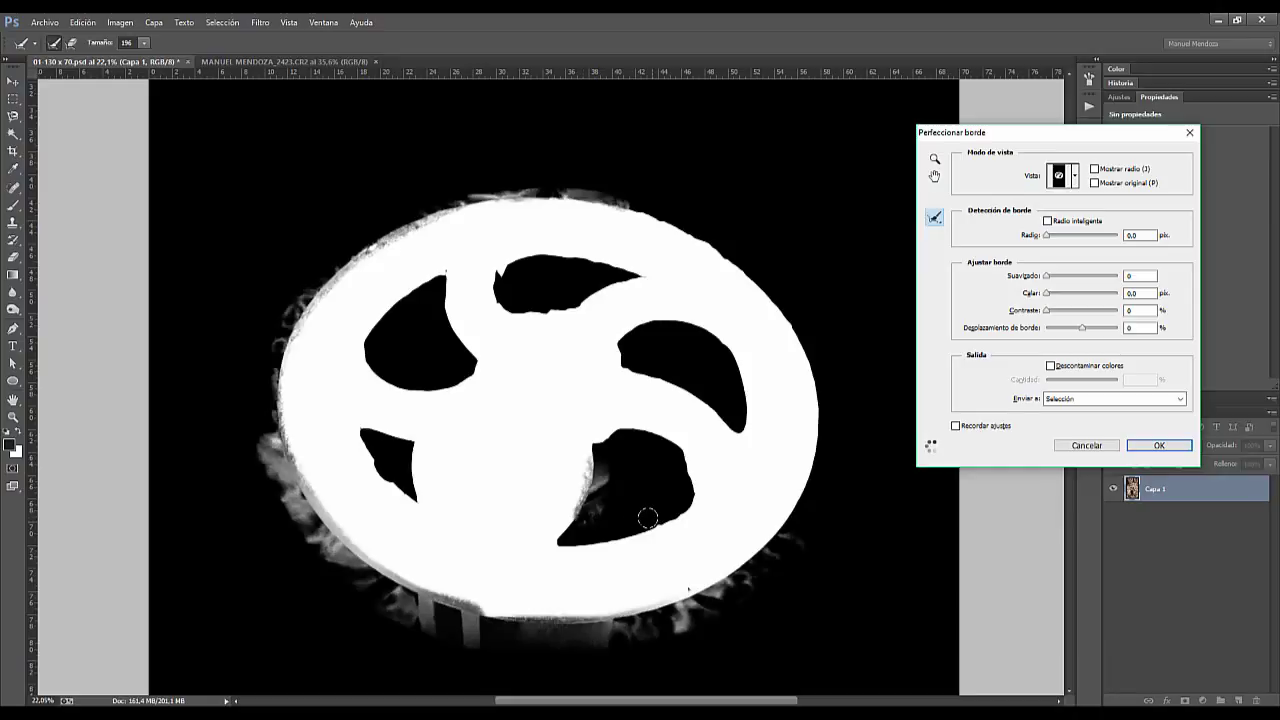
{"action": "mouse_move", "coordinate": [551, 280]}
{"action": "left_mouse_down"}
{"action": "mouse_move", "coordinate": [497, 268]}
{"action": "mouse_move", "coordinate": [615, 266]}
{"action": "left_mouse_up"}
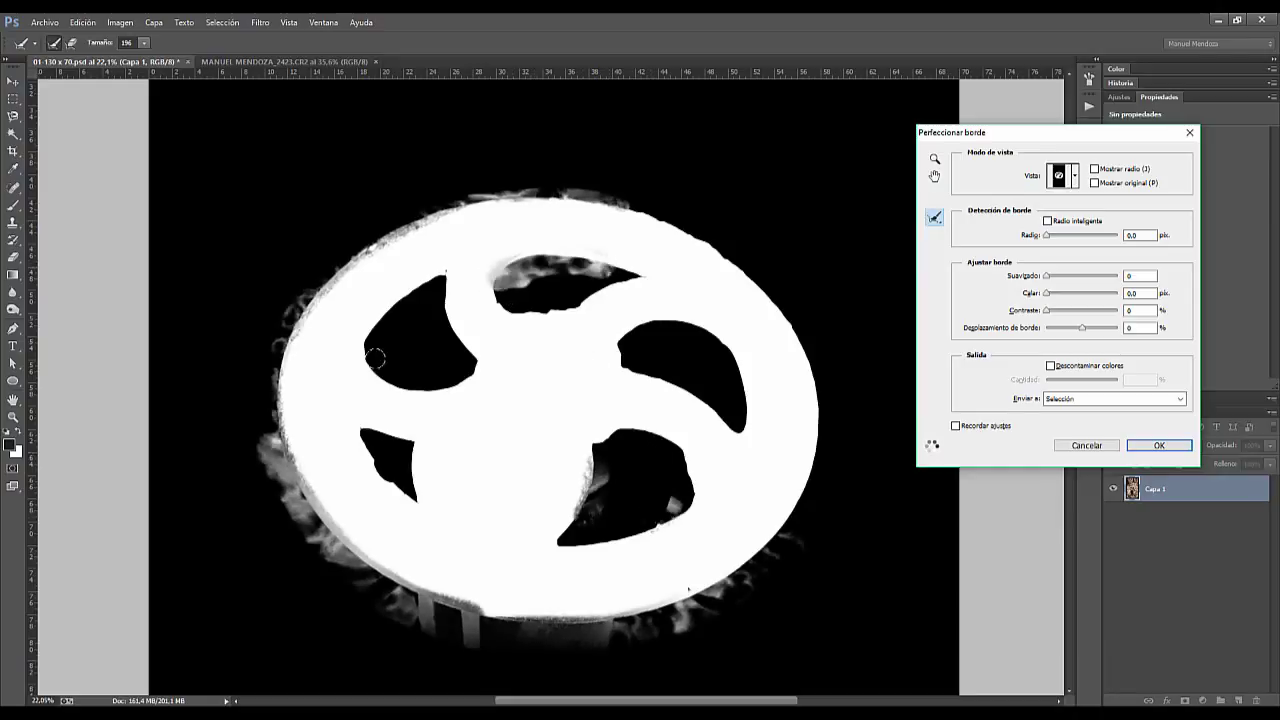
{"action": "left_click_drag", "start_coordinate": [355, 345], "coordinate": [438, 273]}
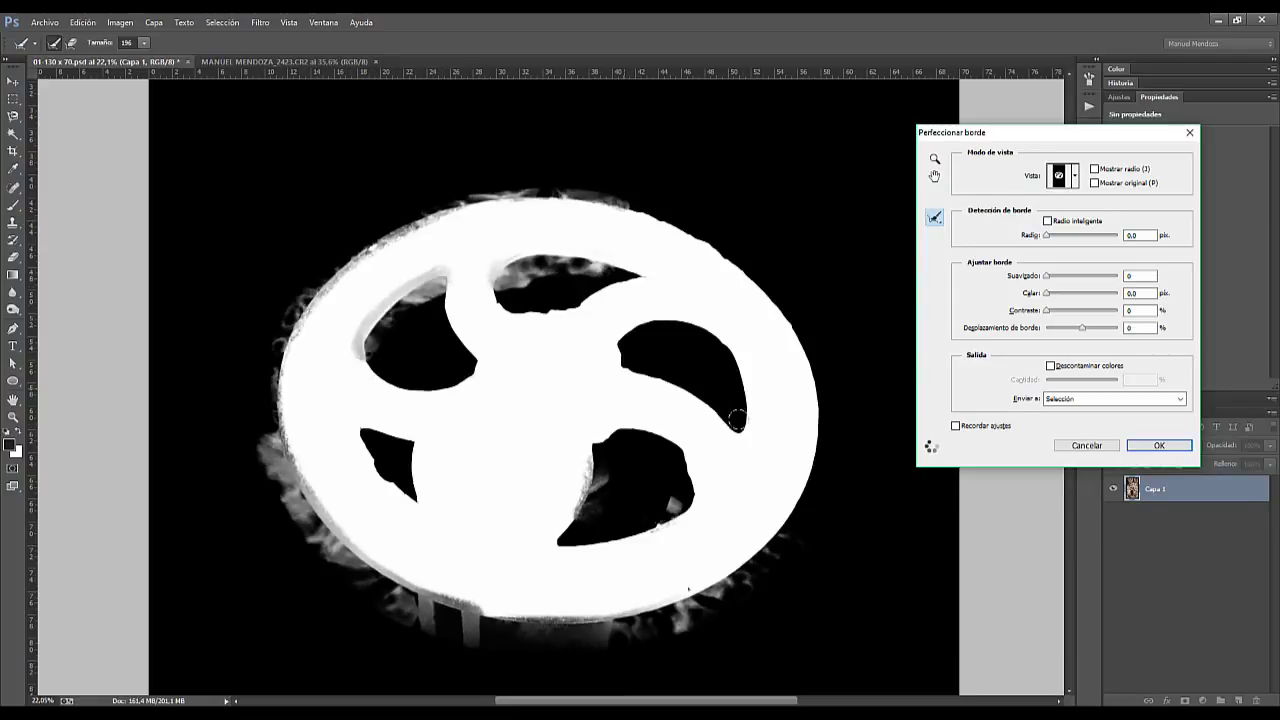
{"action": "left_click_drag", "start_coordinate": [736, 420], "coordinate": [685, 318]}
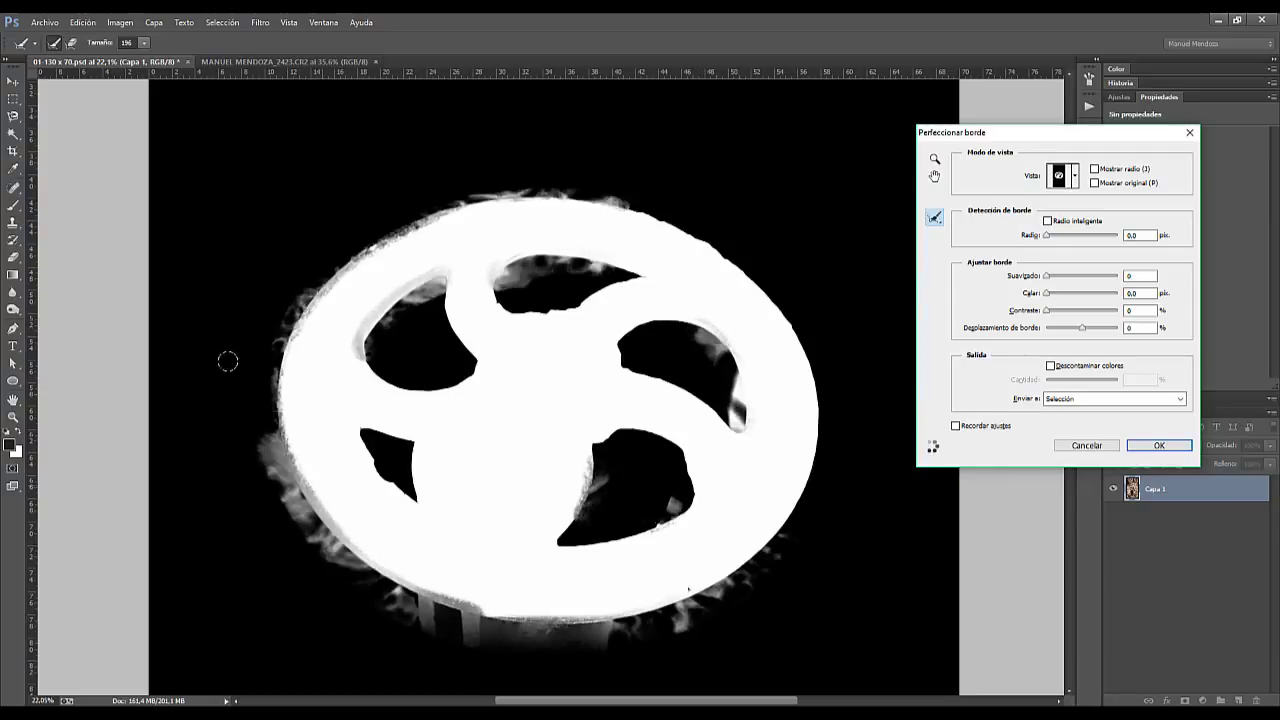
{"action": "left_click", "coordinate": [1075, 180]}
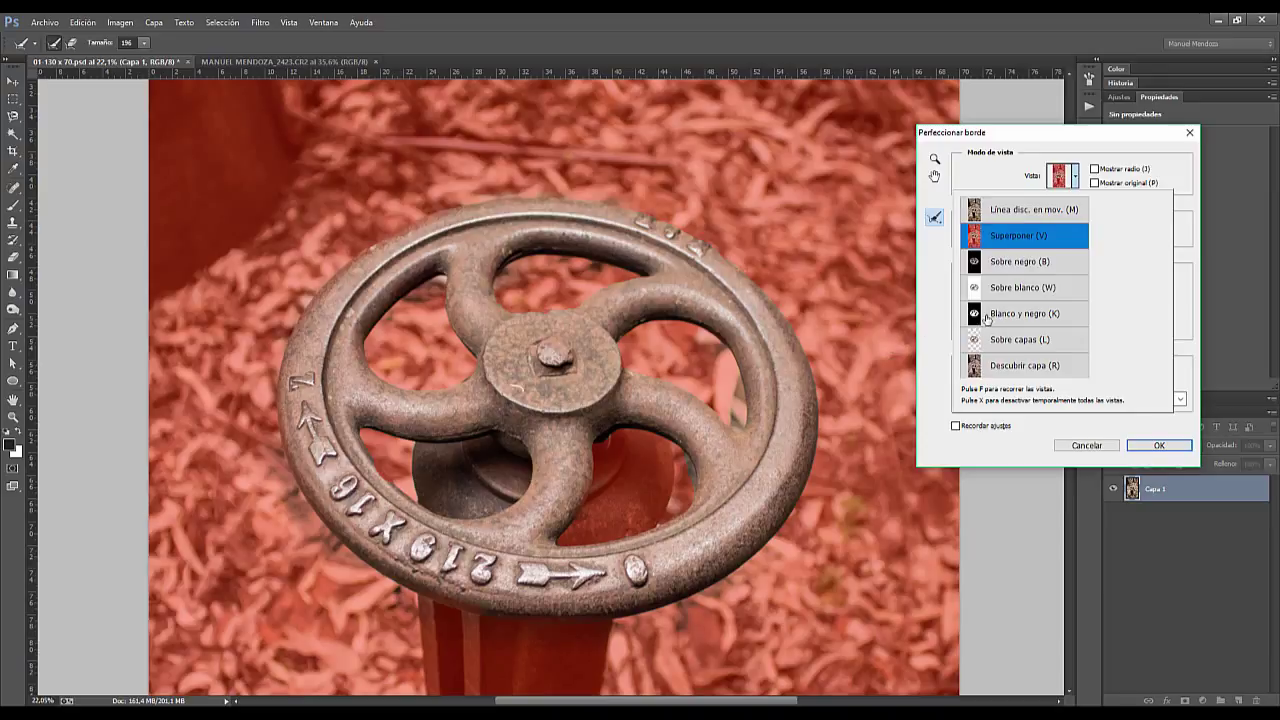
Preview in Black & White and set 67% contrast, some smoothing and 71.5 px feather
{"action": "left_click", "coordinate": [987, 316]}
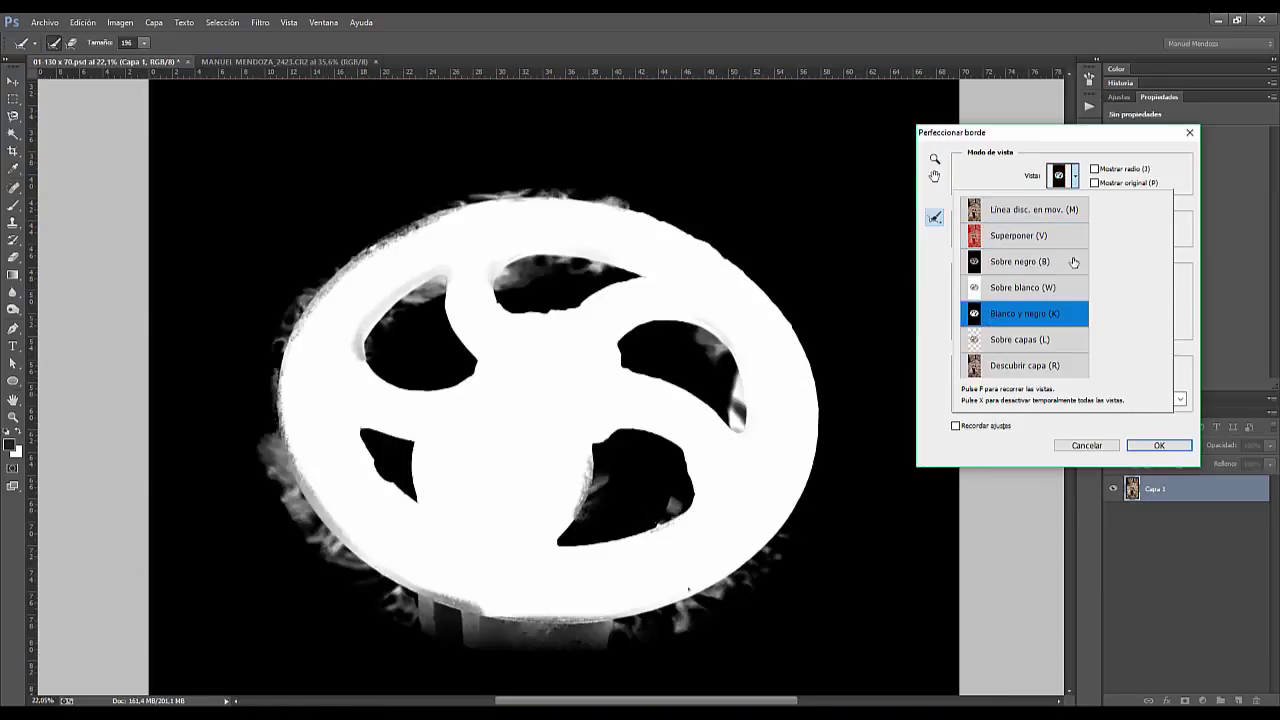
{"action": "left_click", "coordinate": [1000, 192]}
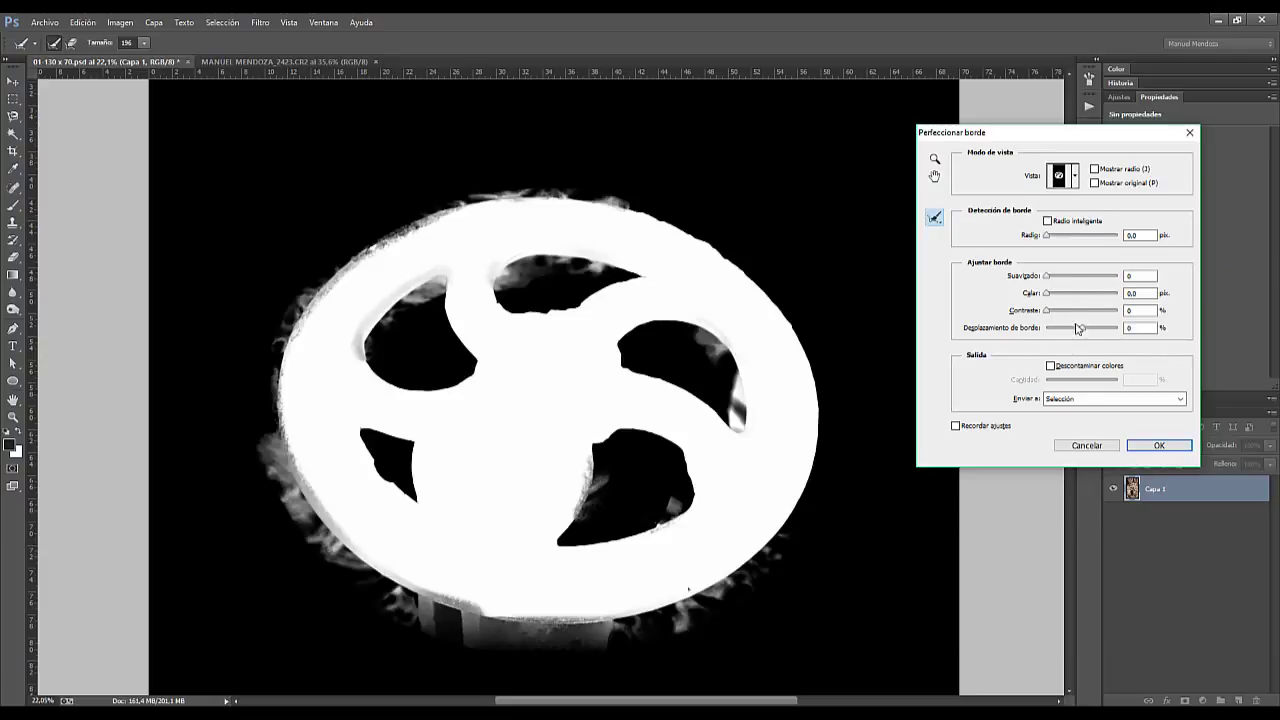
{"action": "left_click_drag", "start_coordinate": [1057, 314], "coordinate": [1097, 313]}
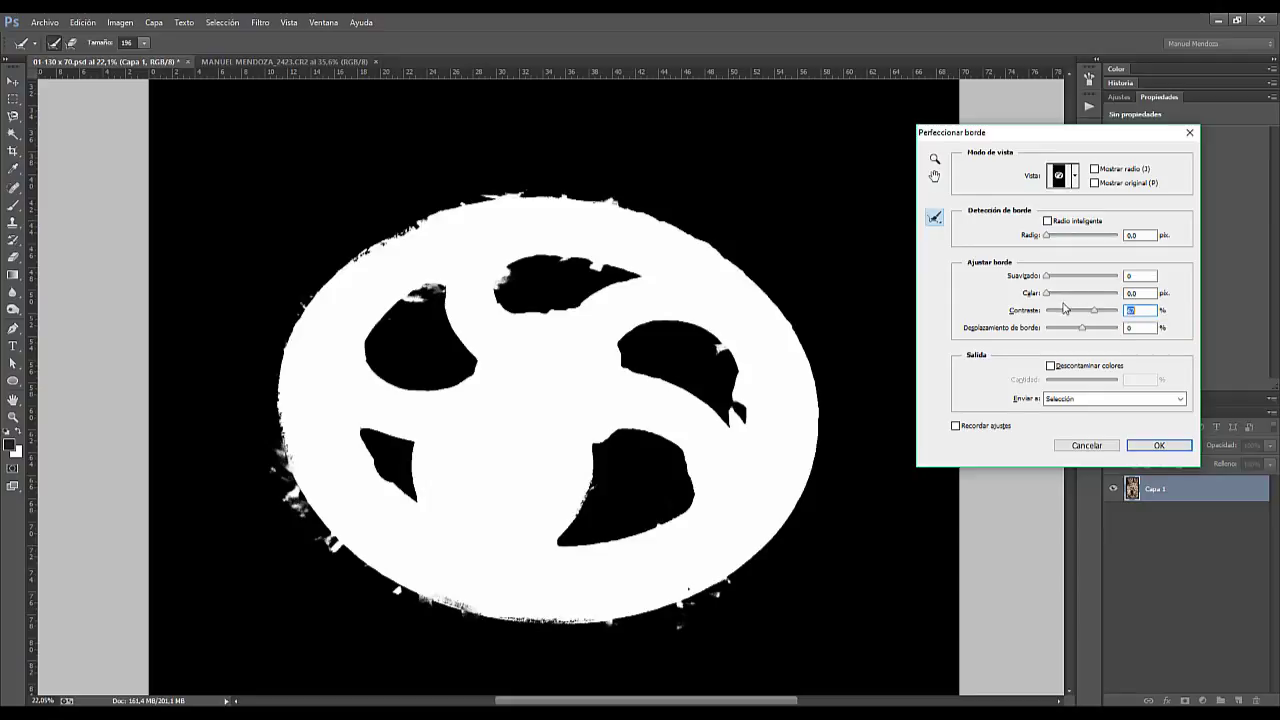
{"action": "mouse_move", "coordinate": [1058, 279]}
{"action": "left_mouse_down"}
{"action": "mouse_move", "coordinate": [1052, 298]}
{"action": "mouse_move", "coordinate": [1086, 275]}
{"action": "mouse_move", "coordinate": [1080, 294]}
{"action": "left_mouse_up"}
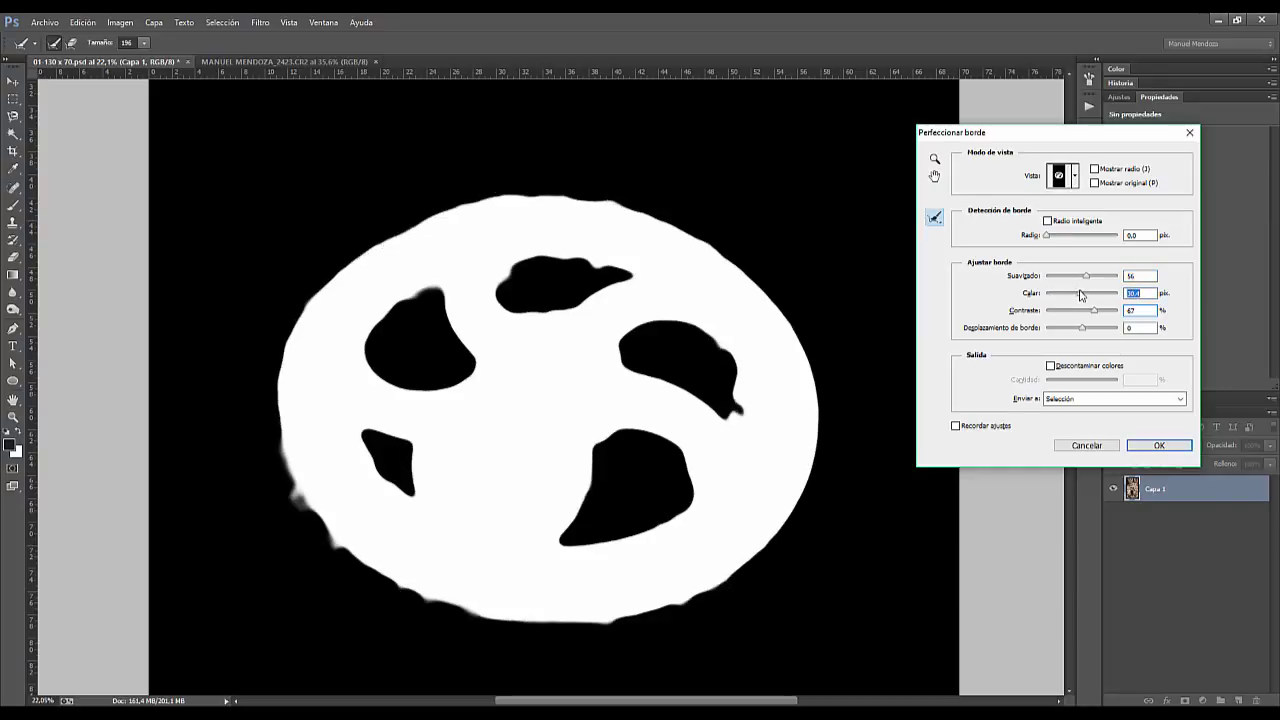
{"action": "mouse_move", "coordinate": [1080, 296]}
{"action": "left_mouse_down"}
{"action": "mouse_move", "coordinate": [1094, 294]}
{"action": "mouse_move", "coordinate": [1074, 282]}
{"action": "mouse_move", "coordinate": [1092, 295]}
{"action": "left_mouse_up"}
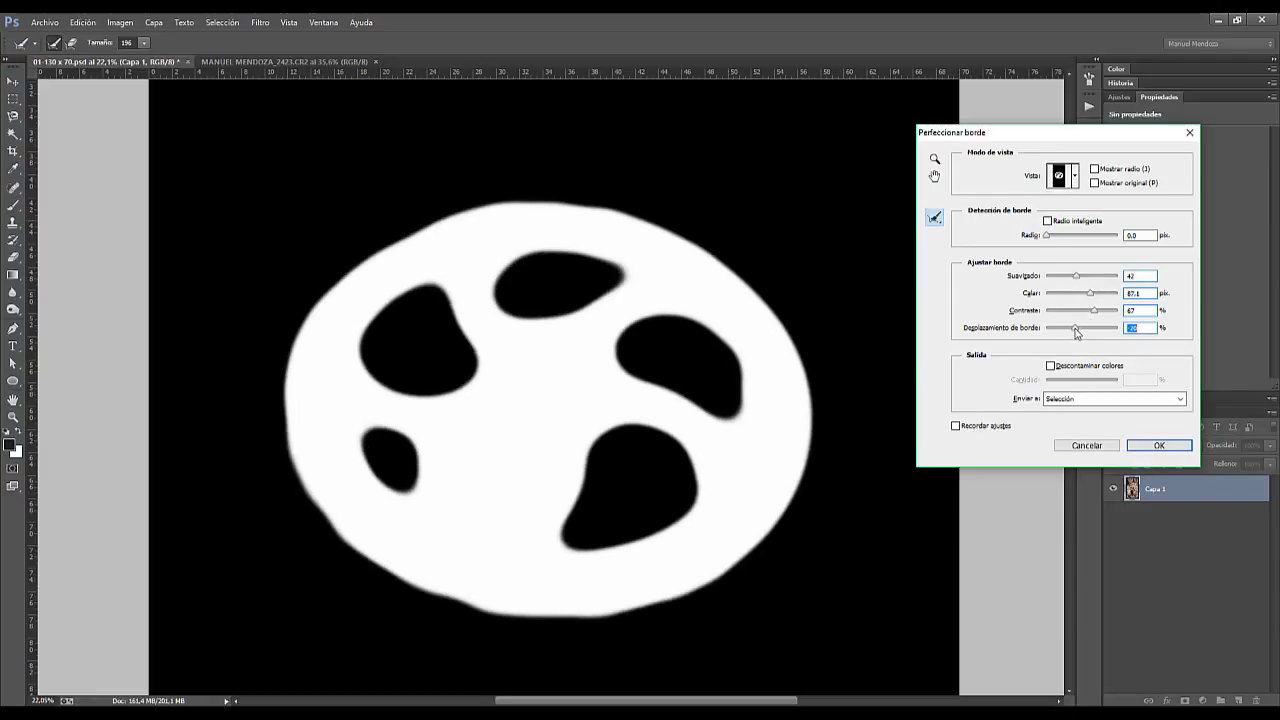
Return Shift Edge to 0, ease the smoothing slightly, and apply the refined edge
{"action": "left_click_drag", "start_coordinate": [1080, 330], "coordinate": [1031, 330]}
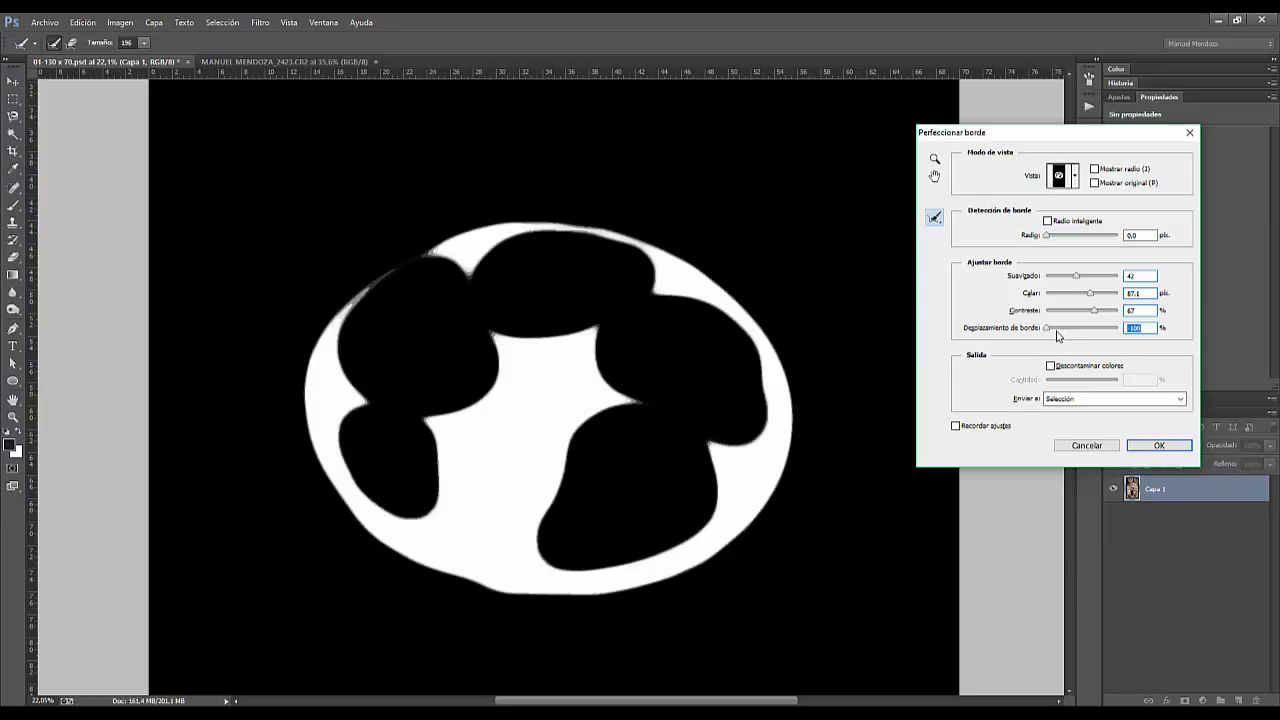
{"action": "left_click_drag", "start_coordinate": [1061, 331], "coordinate": [1094, 330]}
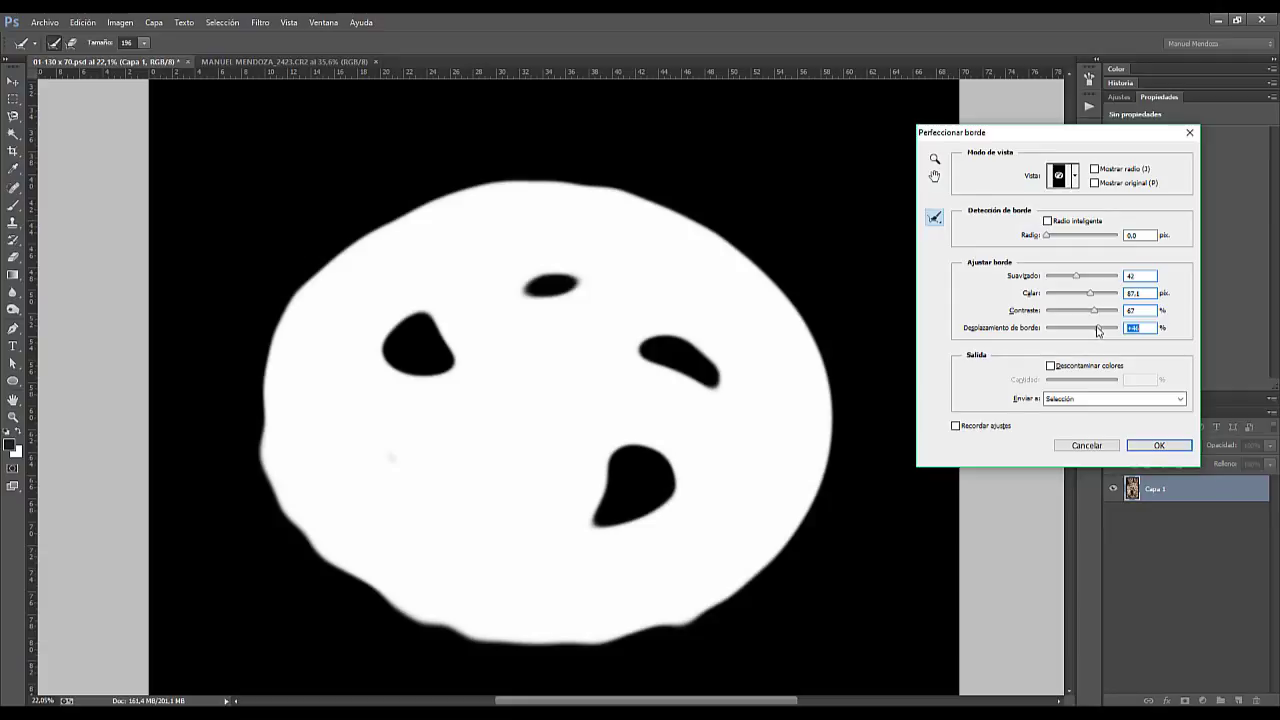
{"action": "left_click_drag", "start_coordinate": [1088, 333], "coordinate": [1073, 333]}
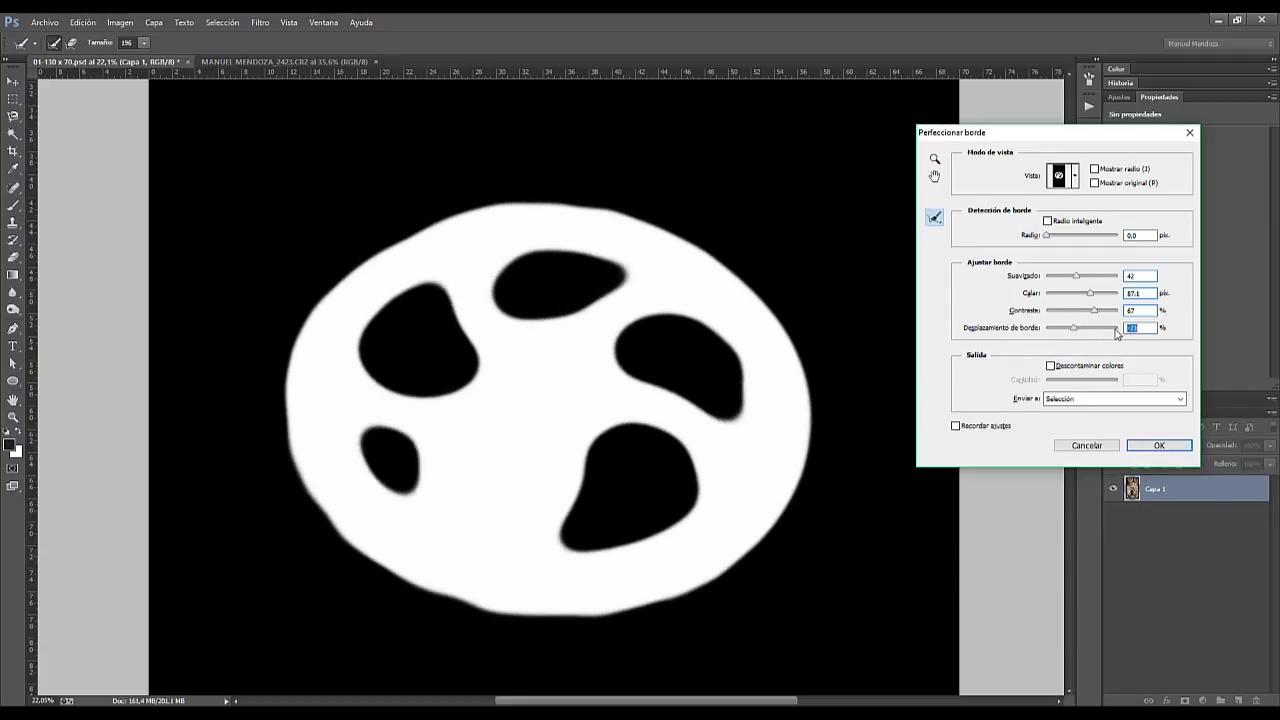
{"action": "type", "text": "0"}
{"action": "mouse_move", "coordinate": [1076, 276]}
{"action": "left_mouse_down"}
{"action": "mouse_move", "coordinate": [1089, 296]}
{"action": "mouse_move", "coordinate": [1062, 279]}
{"action": "left_mouse_up"}
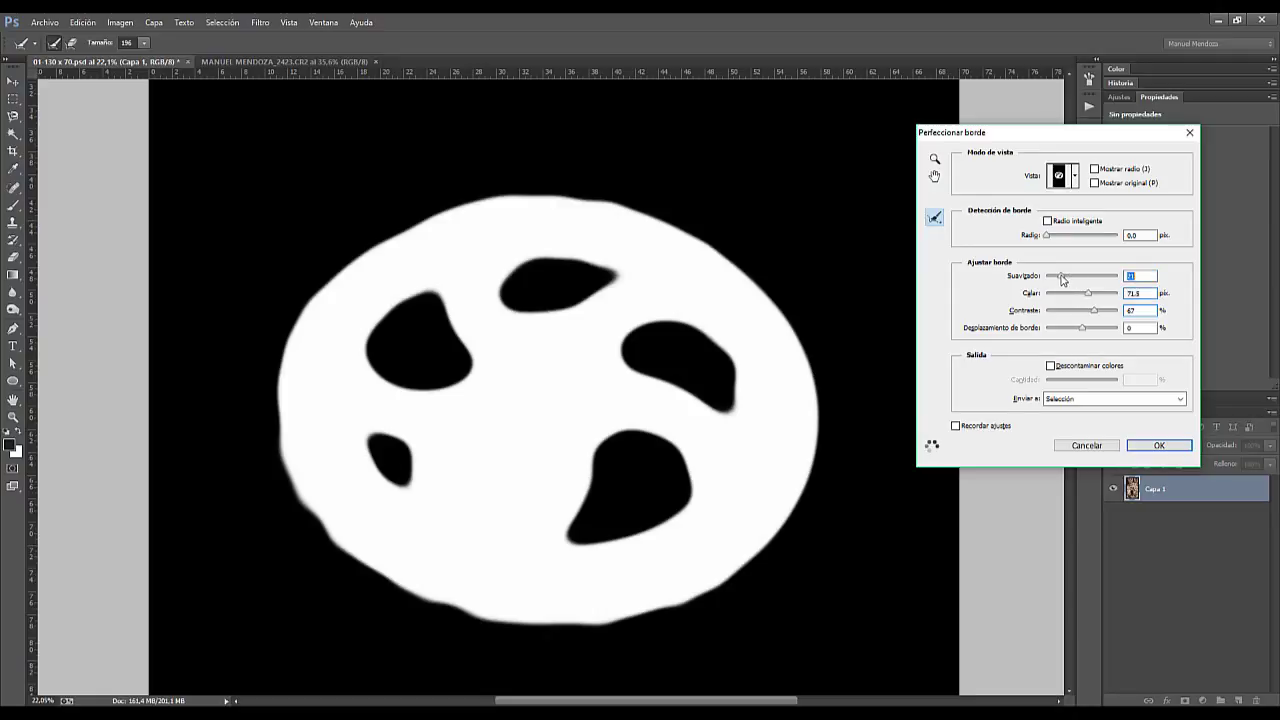
{"action": "left_click", "coordinate": [1150, 444]}
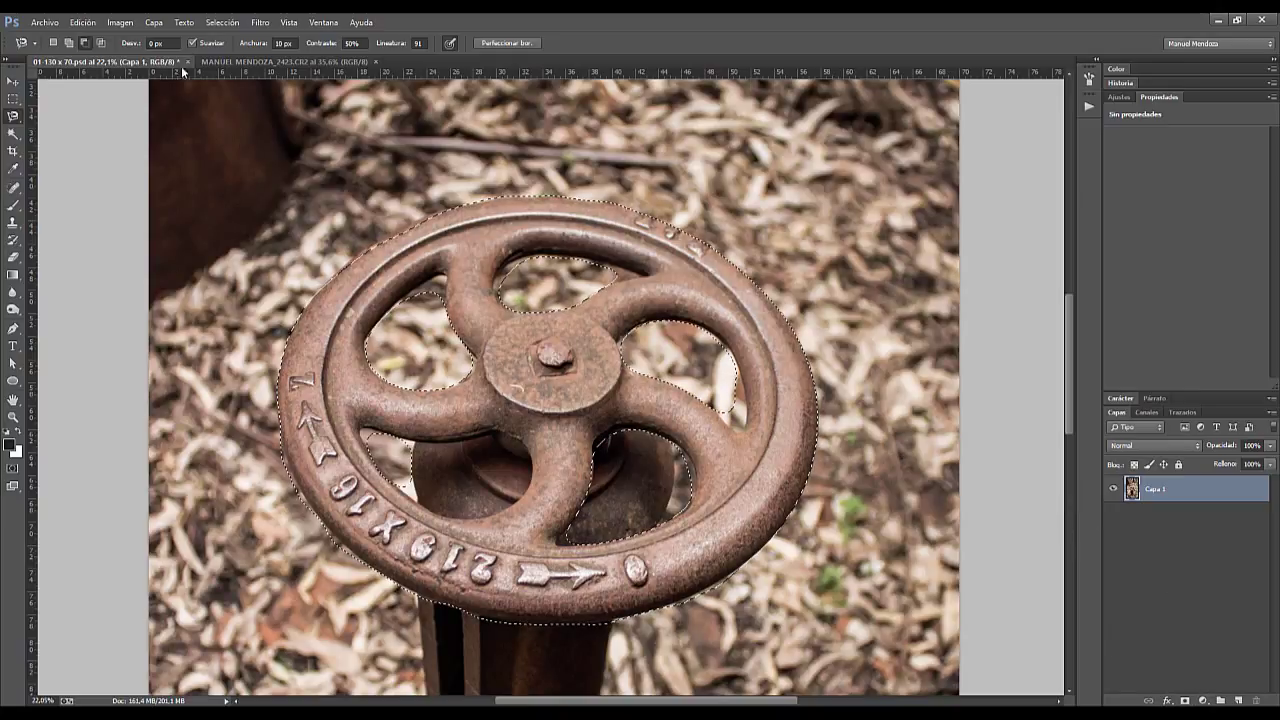
Darken the wheel with Curves (input 128 to output 80), then deselect with Ctrl+D
{"action": "left_click", "coordinate": [153, 22]}
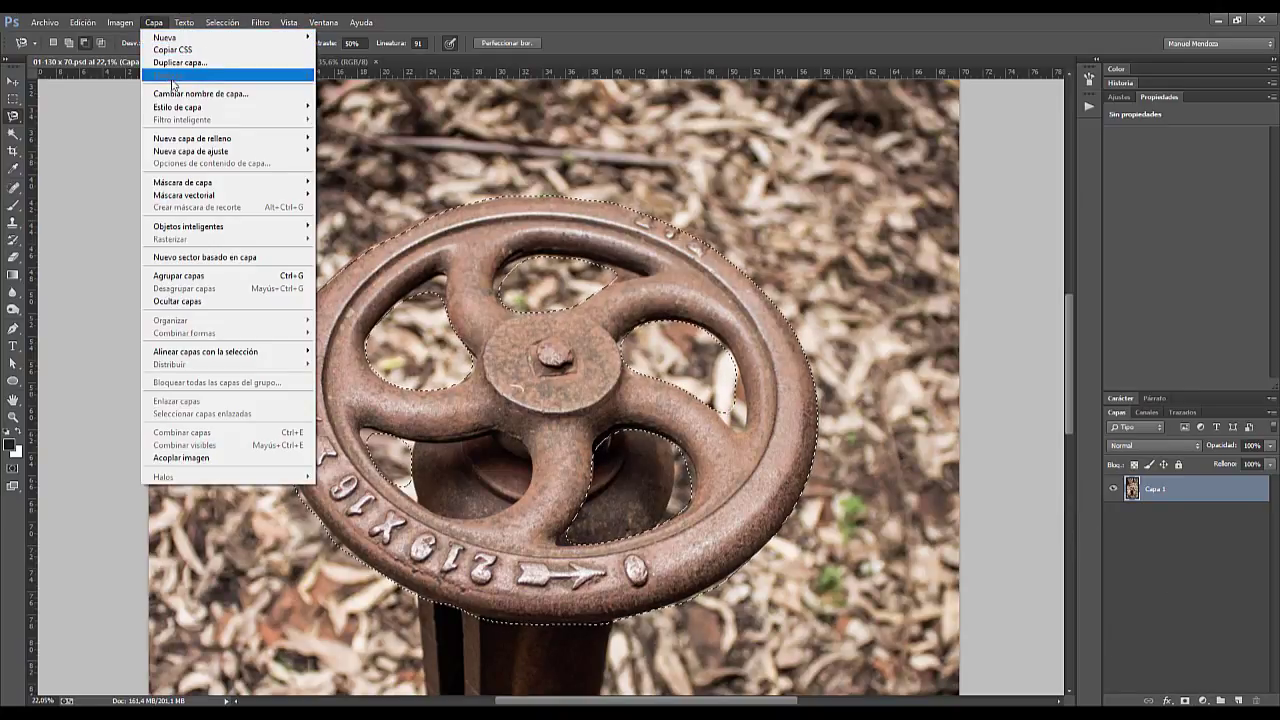
{"action": "mouse_move", "coordinate": [195, 56]}
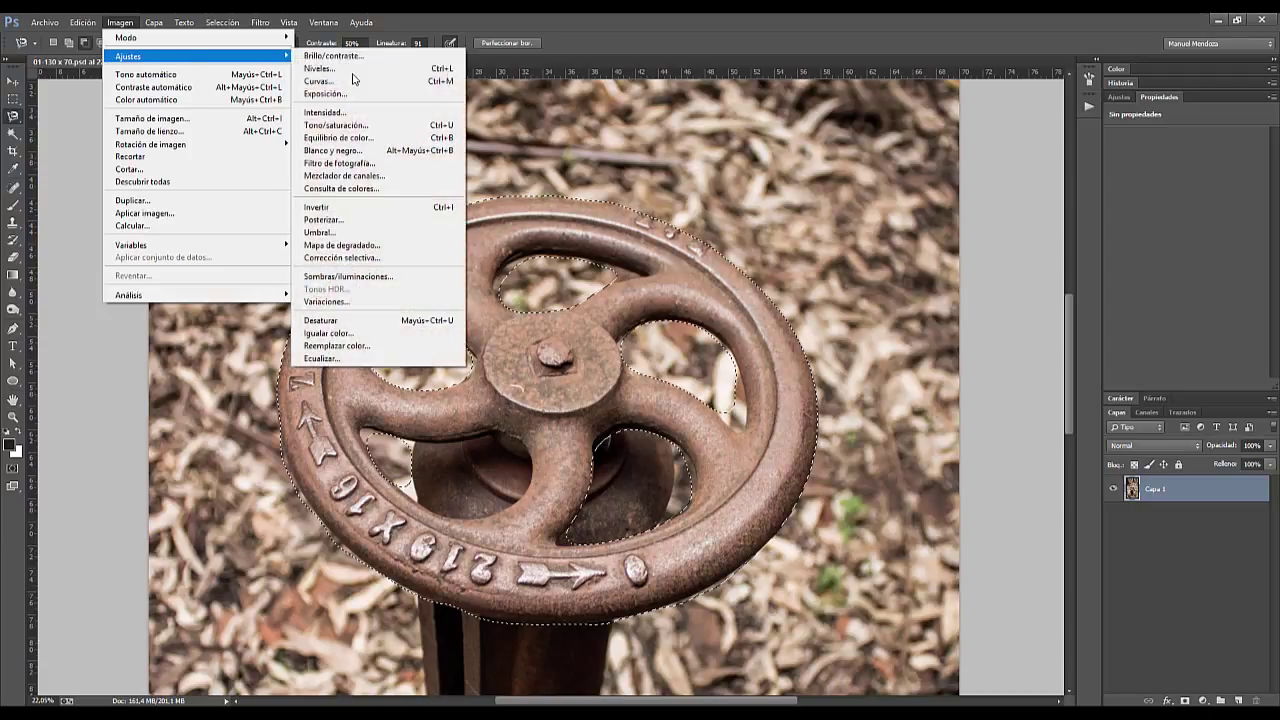
{"action": "left_click", "coordinate": [428, 80]}
{"action": "mouse_move", "coordinate": [987, 311]}
{"action": "left_mouse_down"}
{"action": "mouse_move", "coordinate": [986, 284]}
{"action": "mouse_move", "coordinate": [1016, 321]}
{"action": "mouse_move", "coordinate": [1007, 313]}
{"action": "left_mouse_up"}
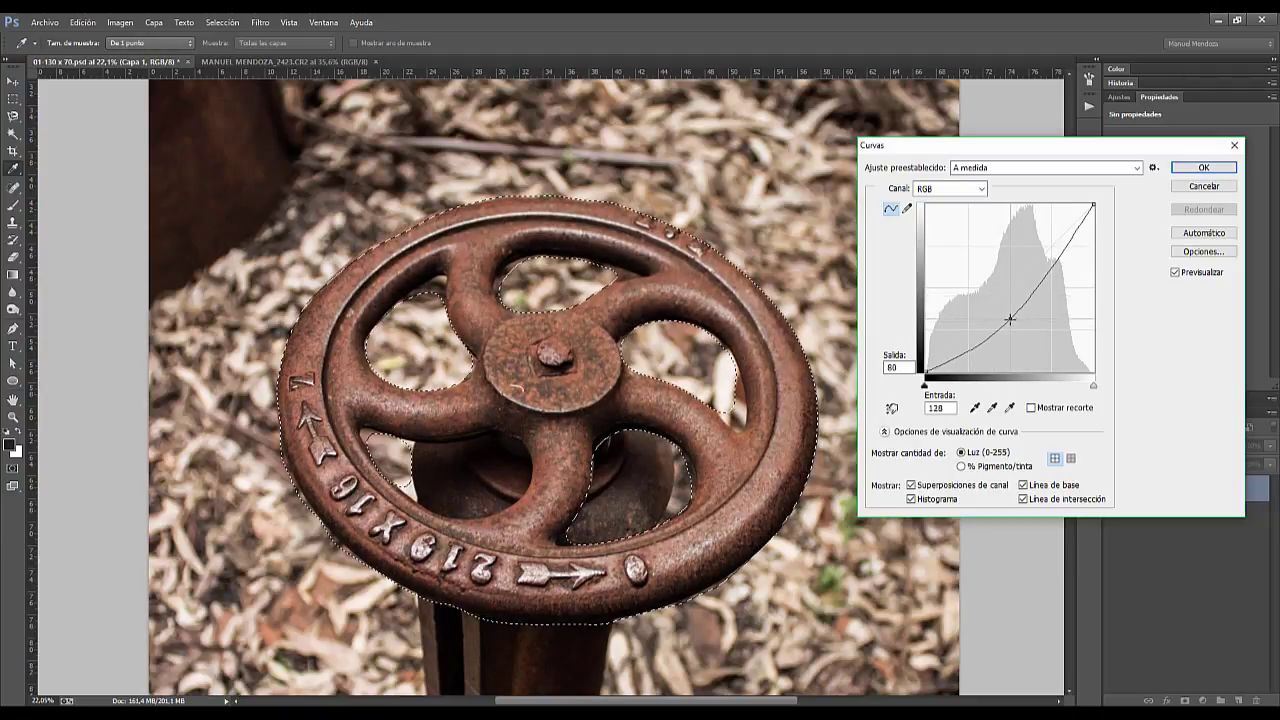
{"action": "left_click", "coordinate": [1203, 167]}
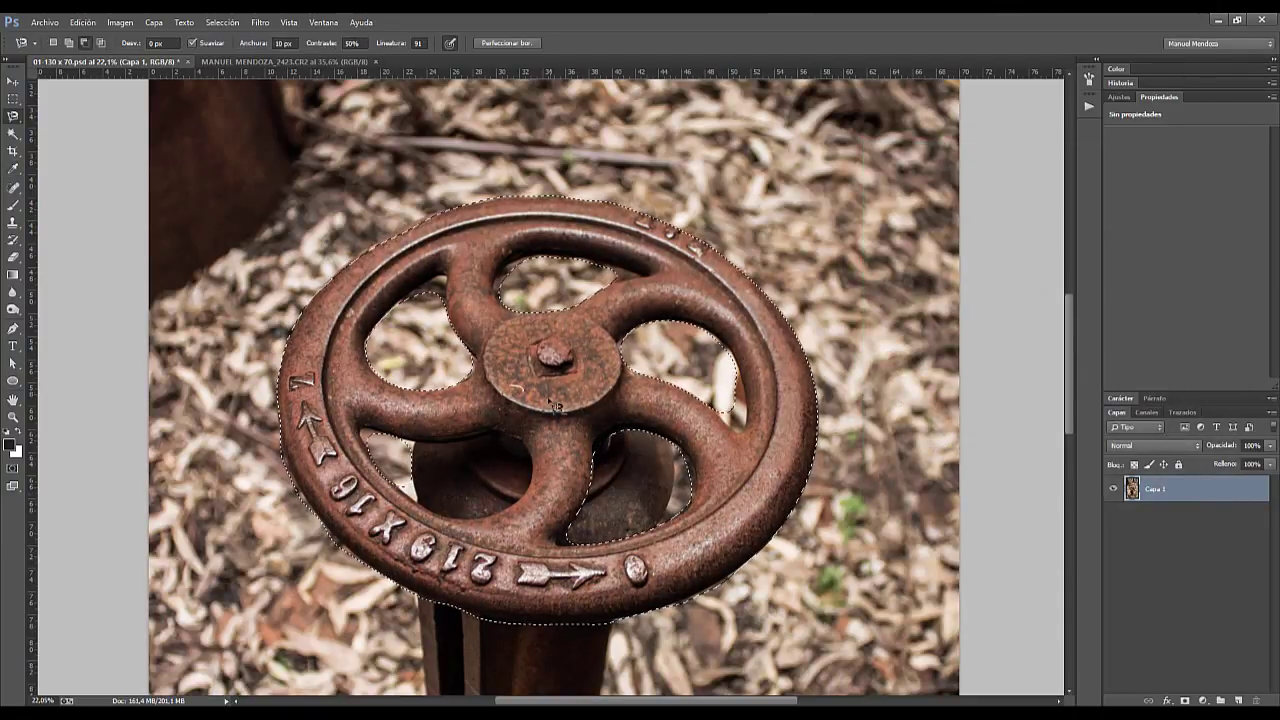
{"action": "key", "text": "ctrl+d"}
Reload the wheel selection, desaturate it with Ctrl+Shift+U, and switch to the desert portrait document
{"action": "scroll", "coordinate": [607, 250], "scroll_direction": "up", "scroll_amount": 3}
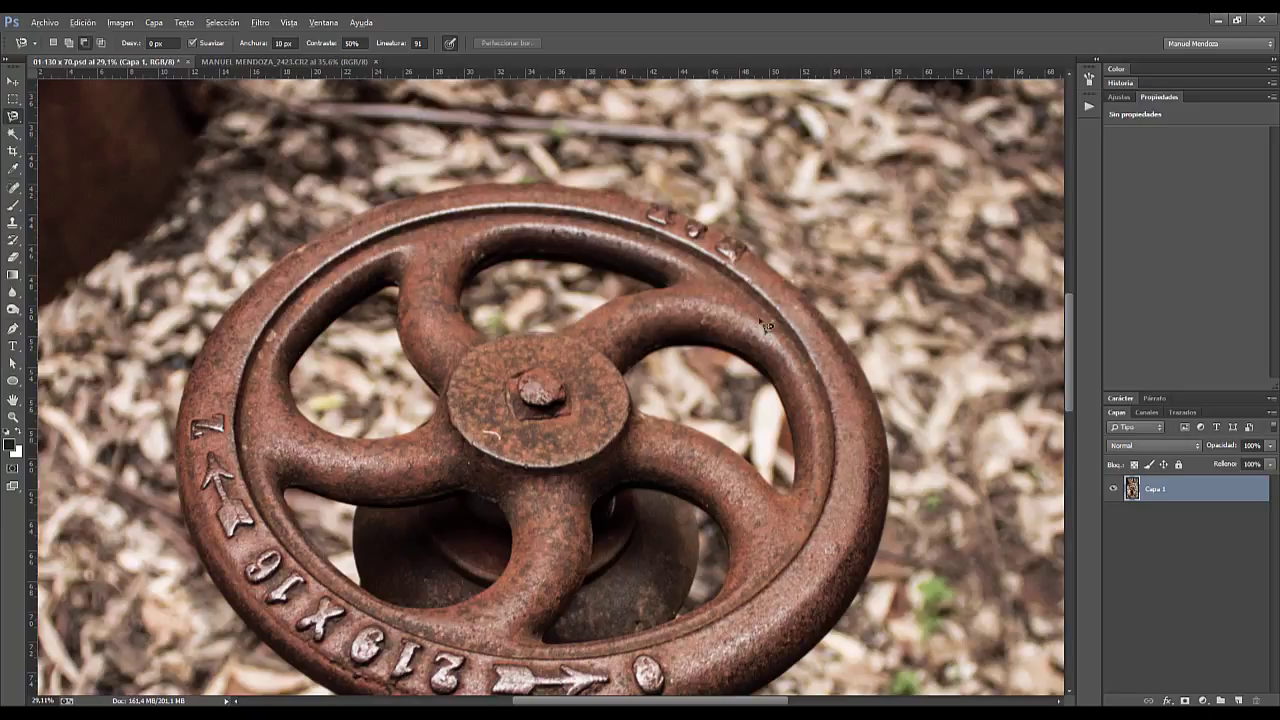
{"action": "scroll", "coordinate": [762, 330], "scroll_direction": "down", "scroll_amount": 1}
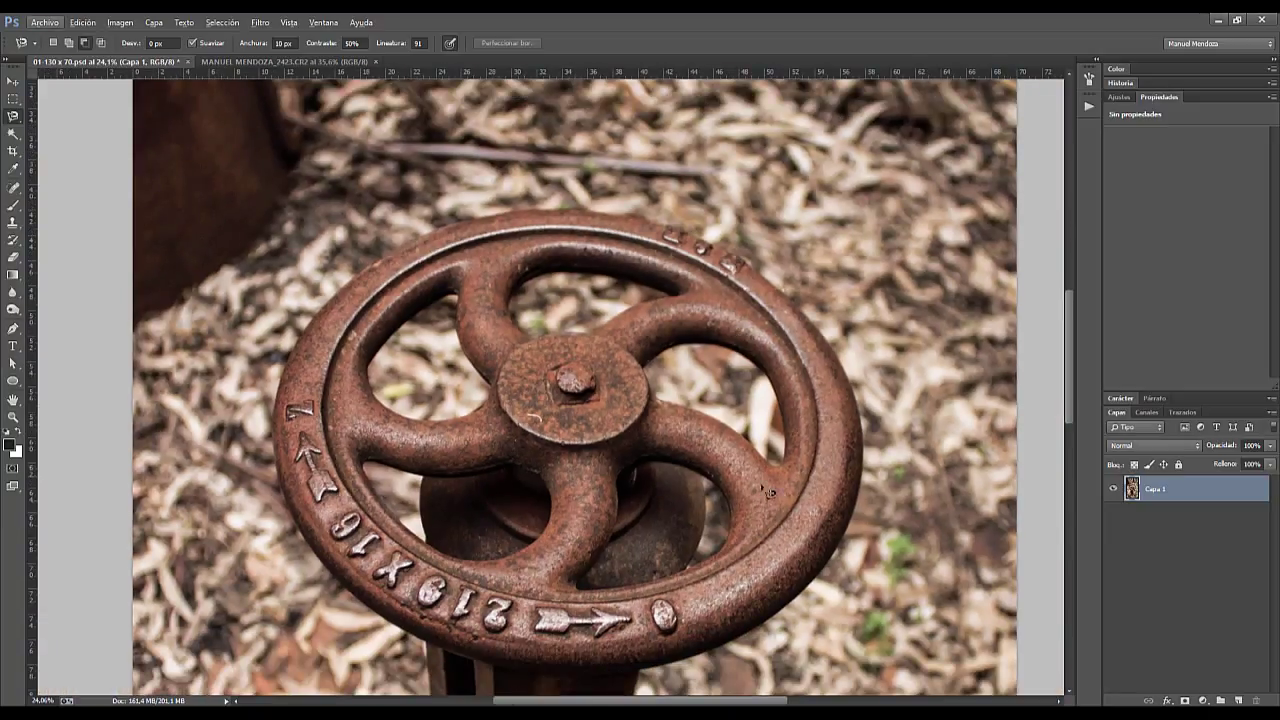
{"action": "scroll", "coordinate": [864, 432], "scroll_direction": "down", "scroll_amount": 2}
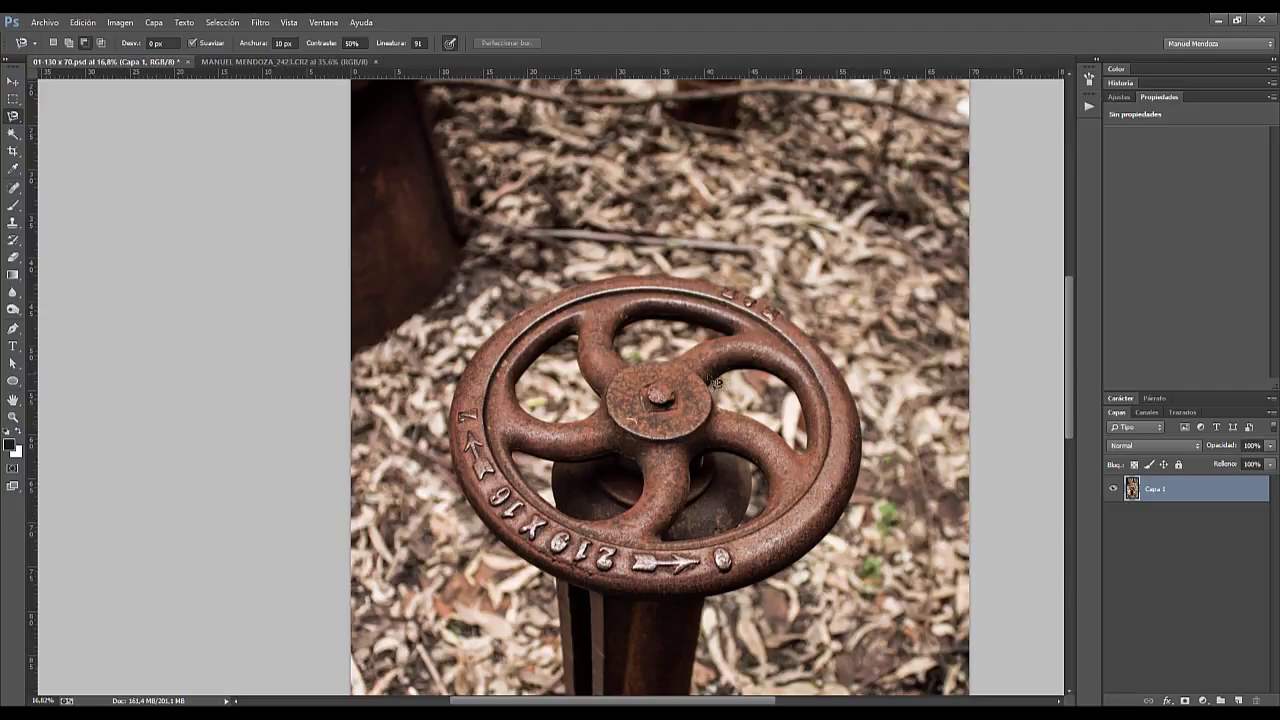
{"action": "left_click_drag", "start_coordinate": [614, 334], "coordinate": [779, 327]}
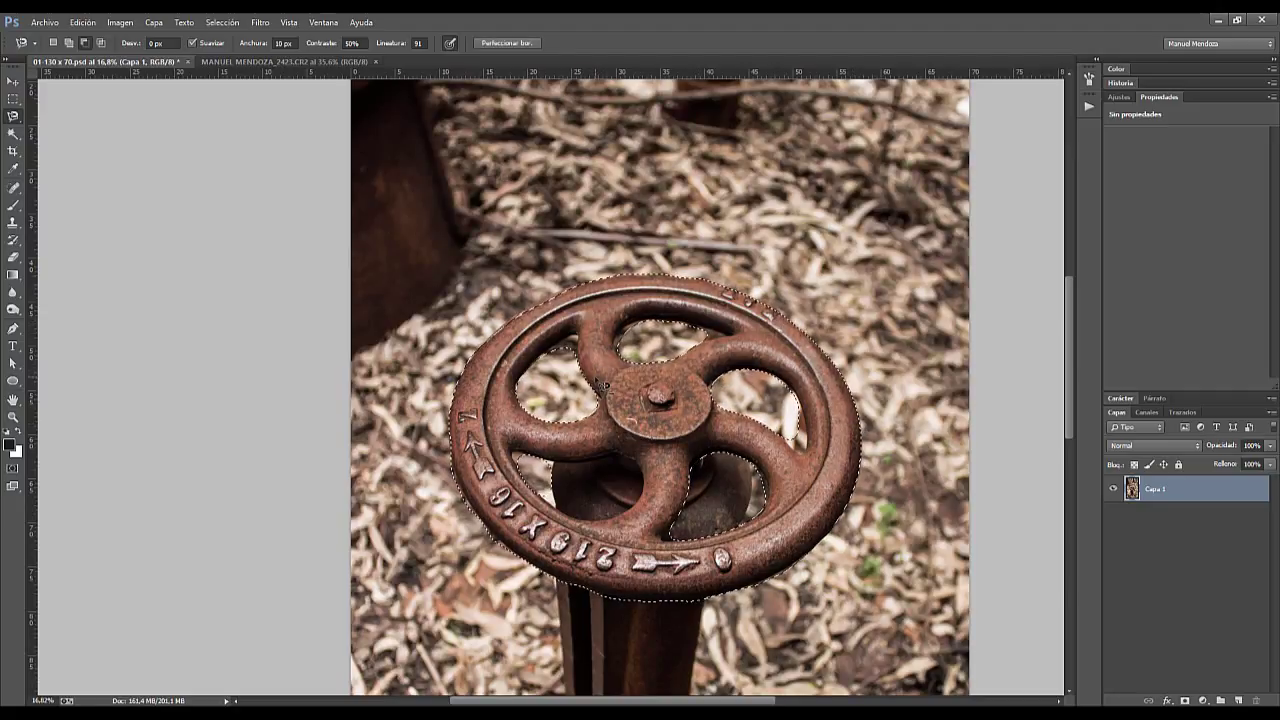
{"action": "scroll", "coordinate": [594, 386], "scroll_direction": "down", "scroll_amount": 2}
{"action": "key", "text": "ctrl+shift+u"}
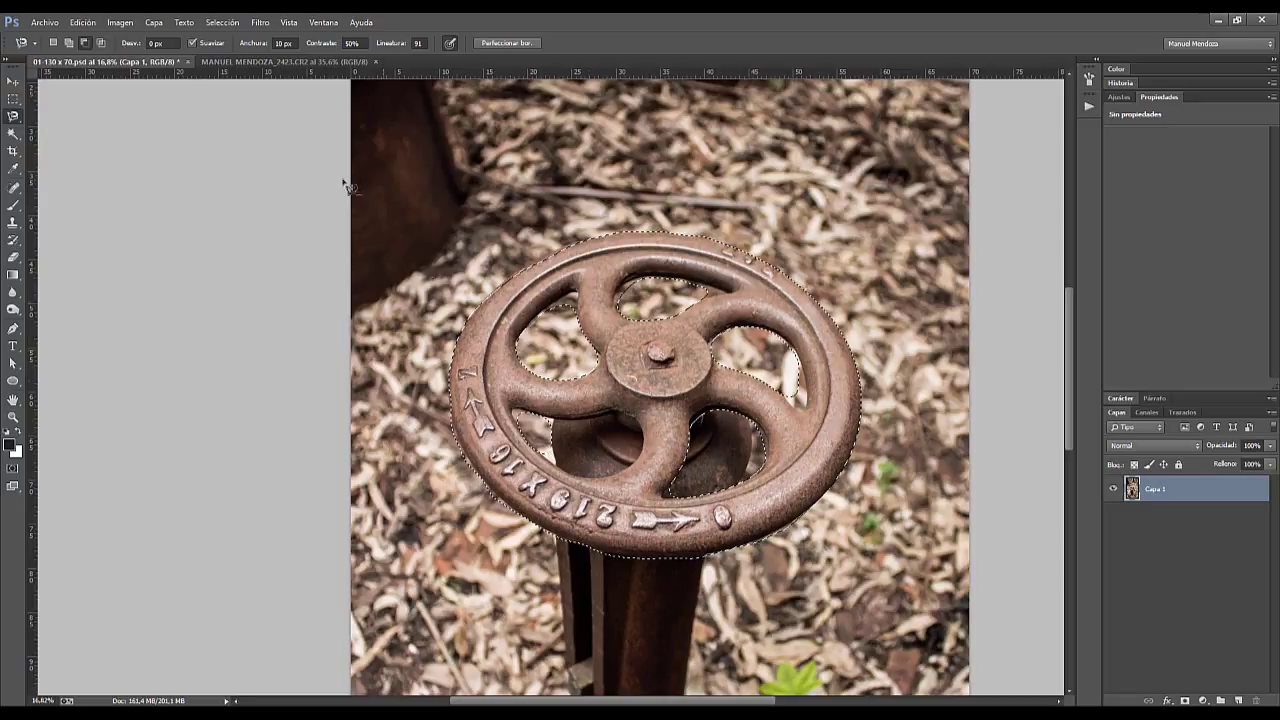
{"action": "left_click", "coordinate": [285, 62]}
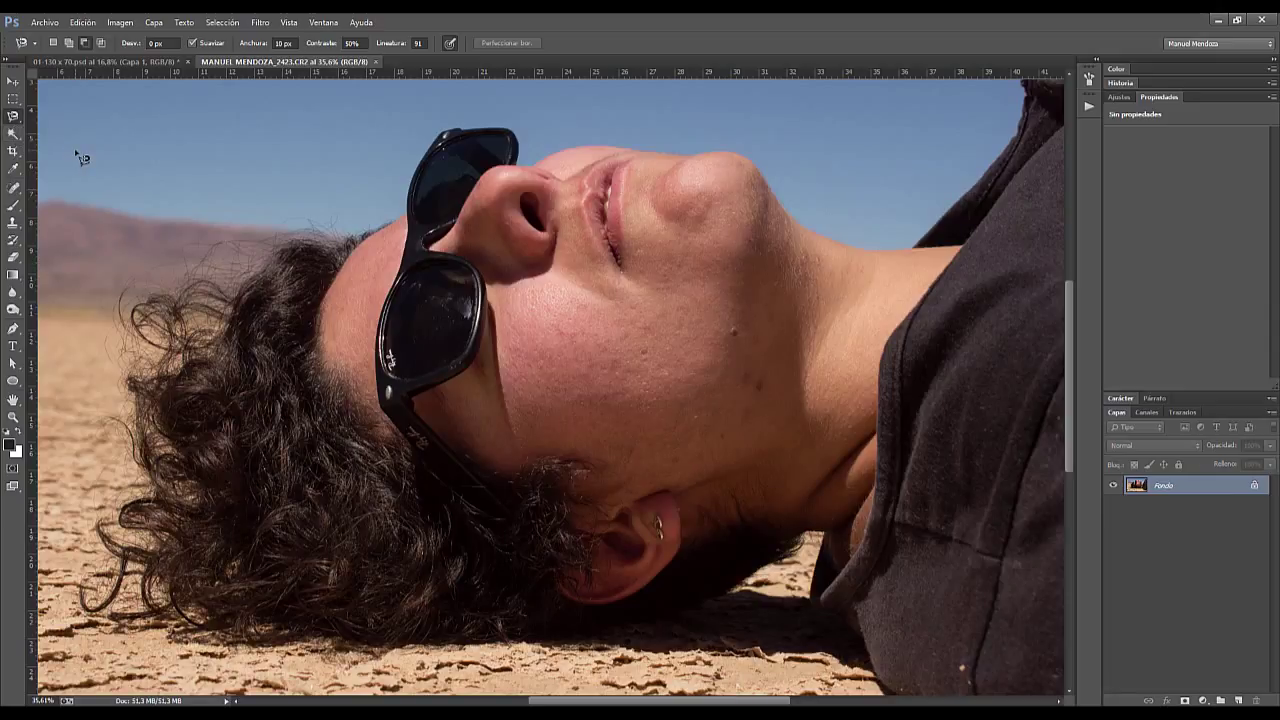
Pick the Quick Selection tool with a 407 px brush in Add to Selection mode
{"action": "left_click", "coordinate": [14, 118]}
{"action": "left_click", "coordinate": [14, 133]}
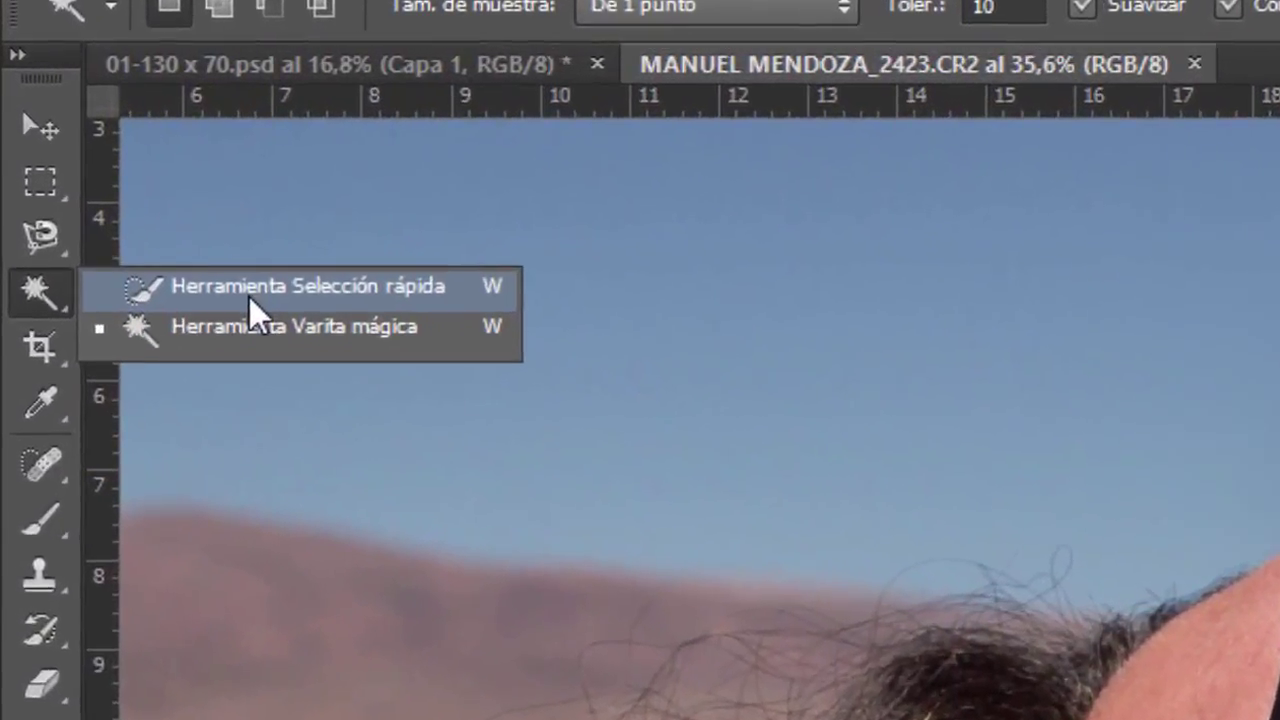
{"action": "left_click", "coordinate": [197, 240]}
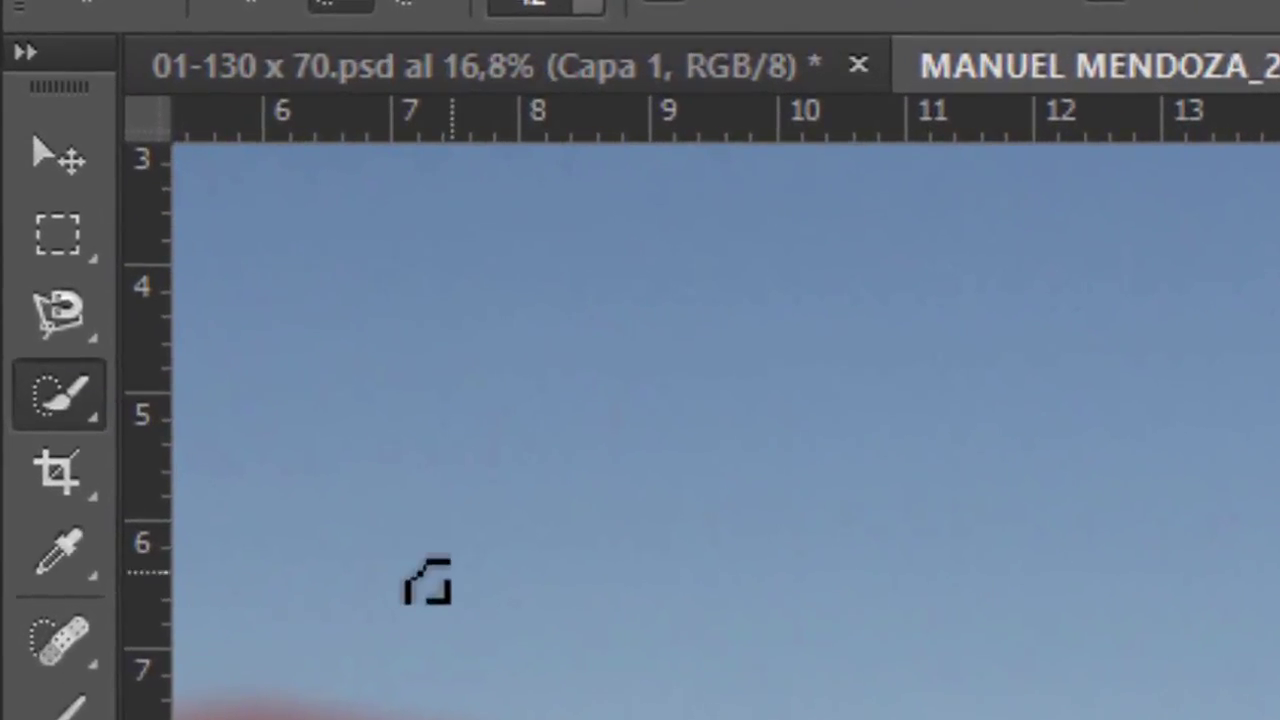
{"action": "left_click", "coordinate": [74, 412]}
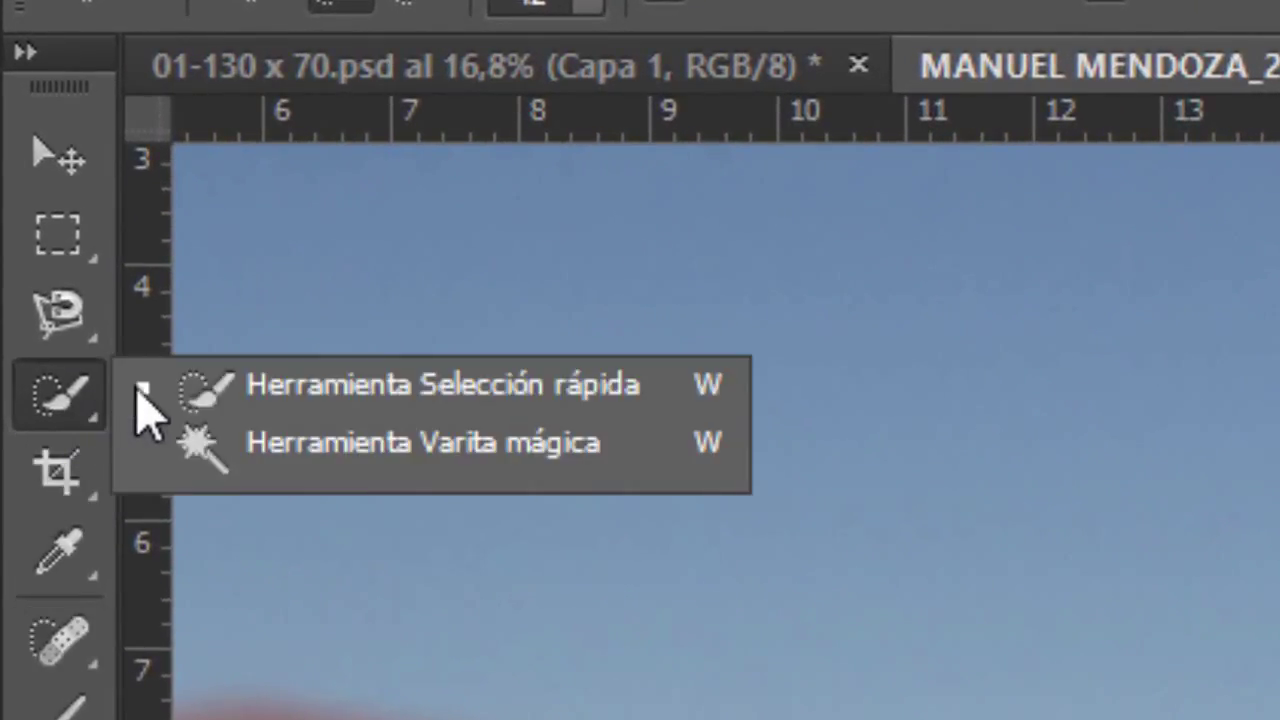
{"action": "left_click", "coordinate": [385, 400]}
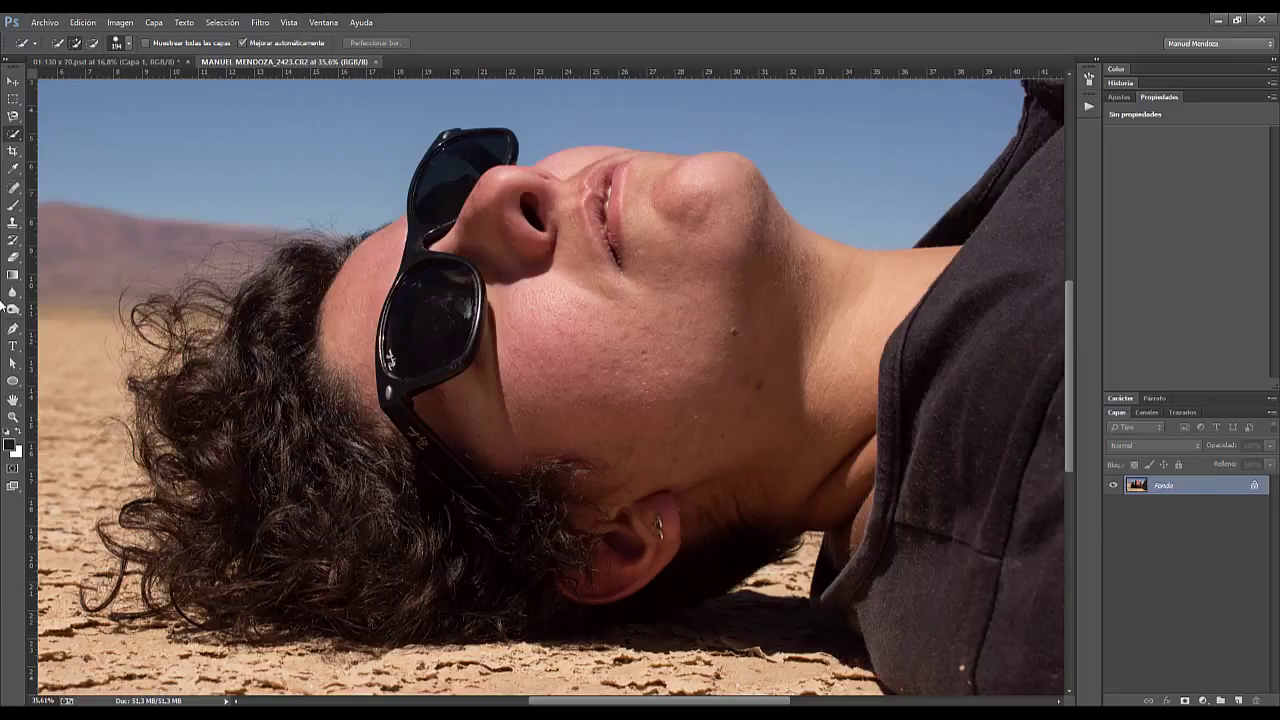
{"action": "right_click", "coordinate": [405, 343], "text": "alt"}
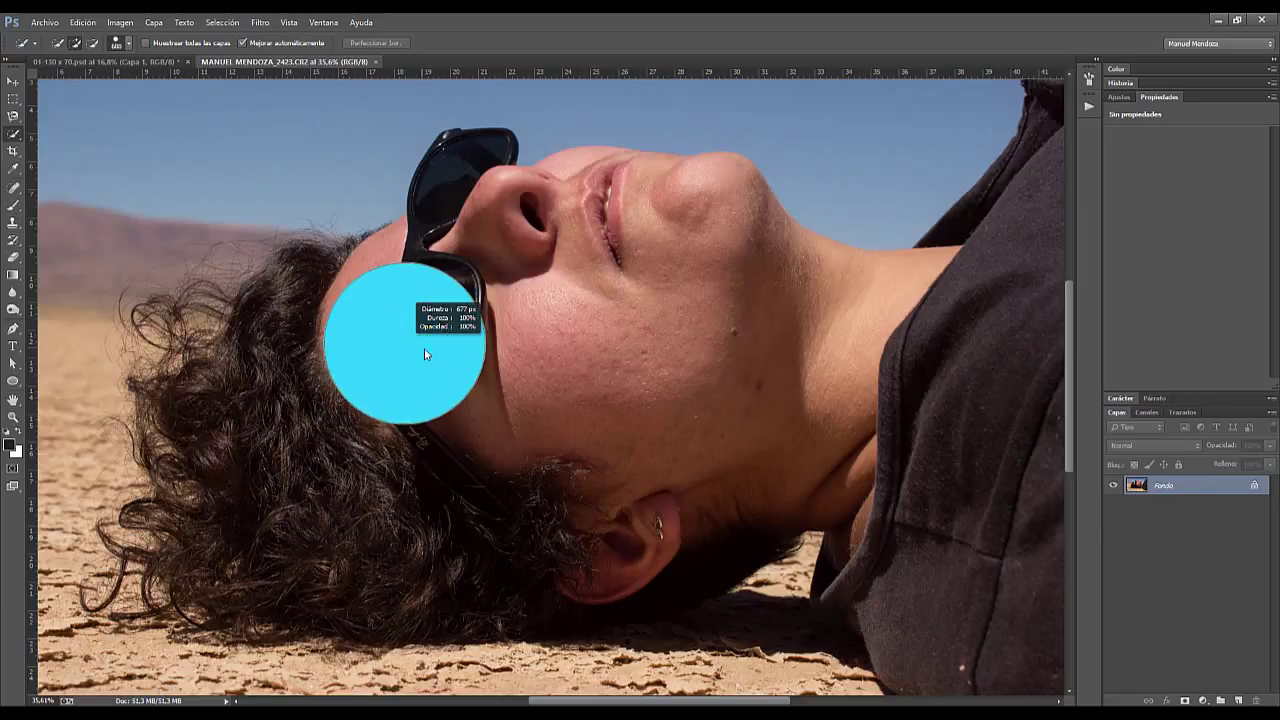
{"action": "left_click_drag", "start_coordinate": [424, 354], "coordinate": [400, 350]}
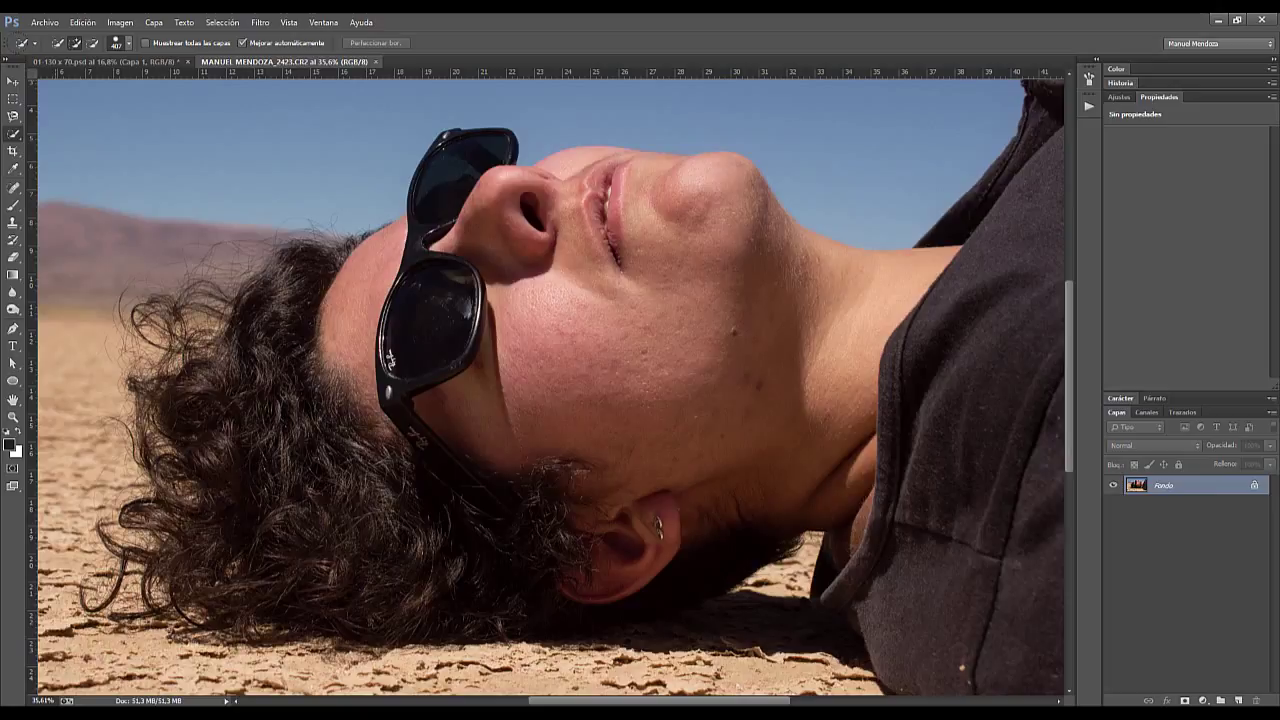
{"action": "left_click", "coordinate": [73, 44]}
Brush over the neck, collar, chin, mouth and nose to select the person
{"action": "left_click_drag", "start_coordinate": [960, 210], "coordinate": [695, 207]}
{"action": "mouse_move", "coordinate": [695, 207]}
{"action": "left_mouse_down"}
{"action": "mouse_move", "coordinate": [460, 207]}
{"action": "mouse_move", "coordinate": [420, 320]}
{"action": "mouse_move", "coordinate": [225, 340]}
{"action": "left_mouse_up"}
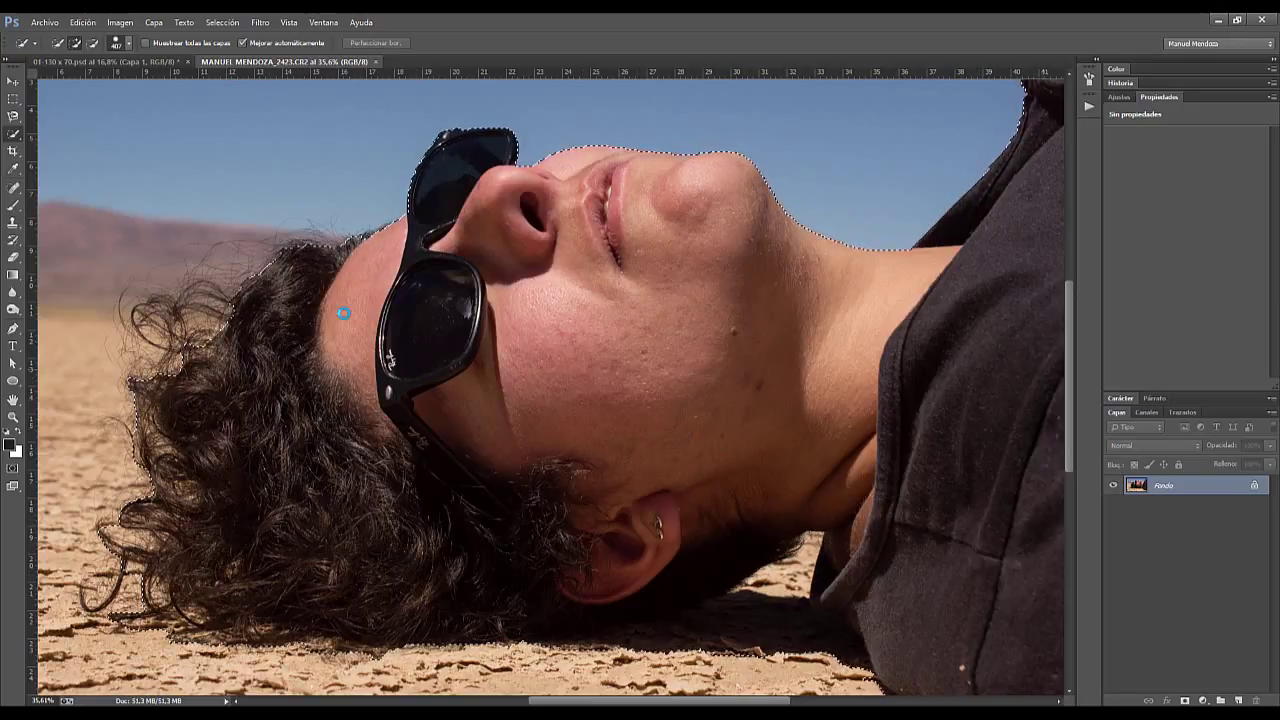
{"action": "scroll", "coordinate": [311, 385], "scroll_direction": "down", "scroll_amount": 1}
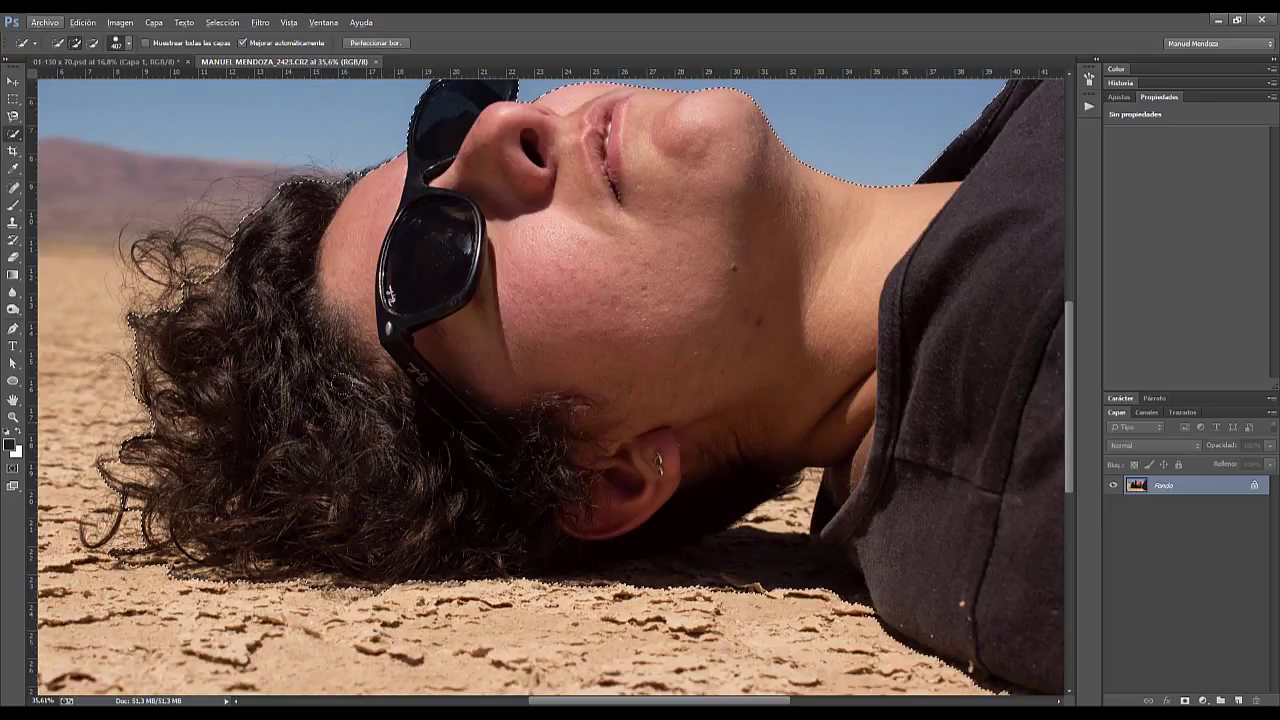
{"action": "scroll", "coordinate": [389, 306], "scroll_direction": "down", "scroll_amount": 2}
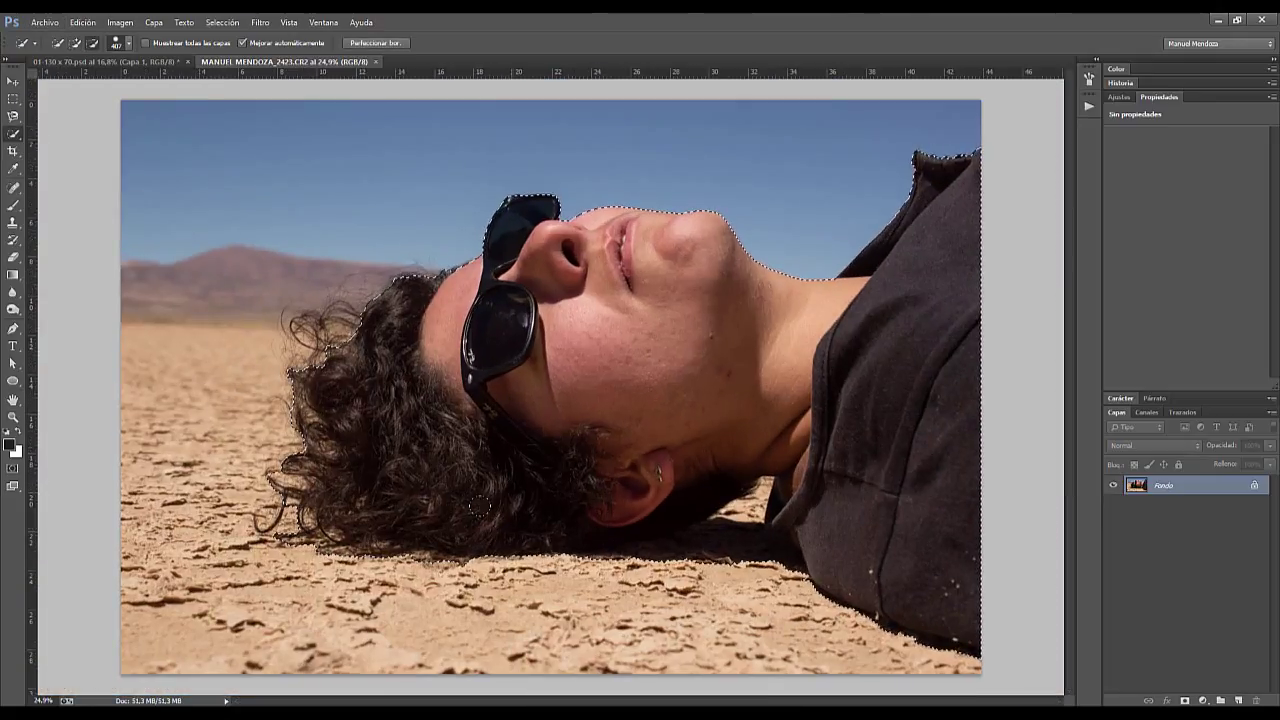
{"action": "scroll", "coordinate": [527, 514], "scroll_direction": "up", "scroll_amount": 1}
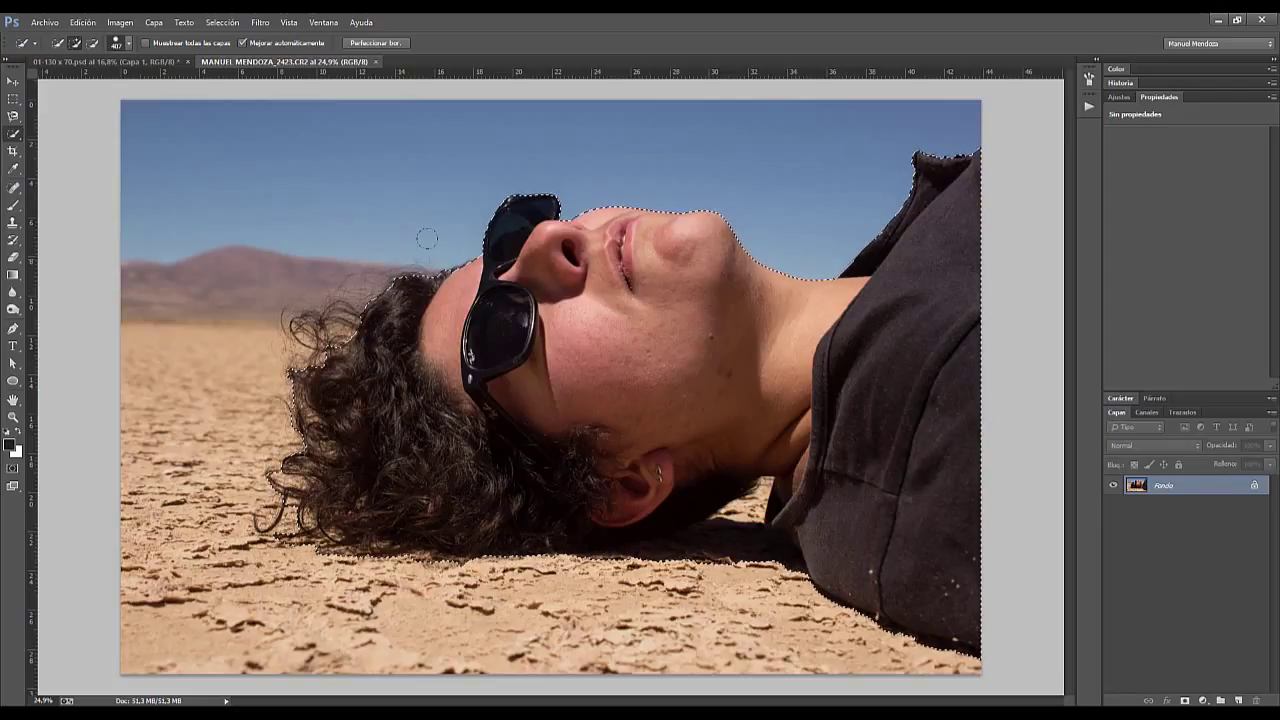
{"action": "left_click", "coordinate": [113, 24]}
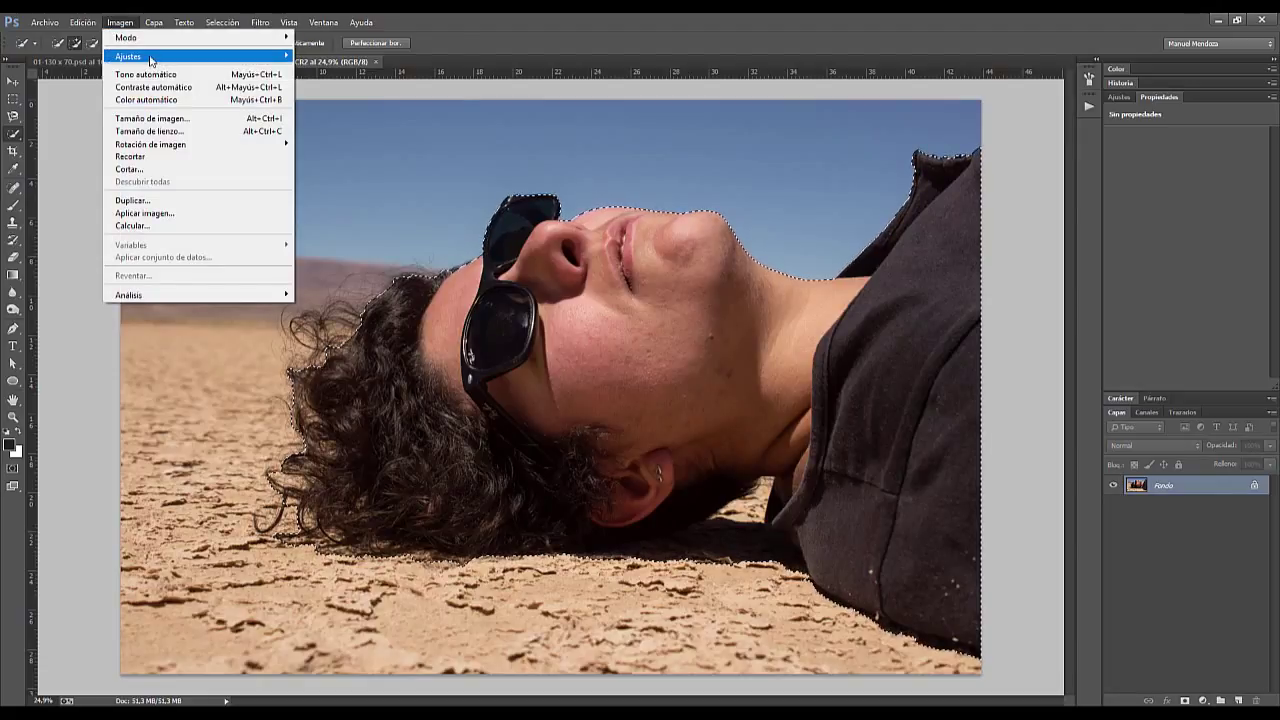
{"action": "mouse_move", "coordinate": [128, 56]}
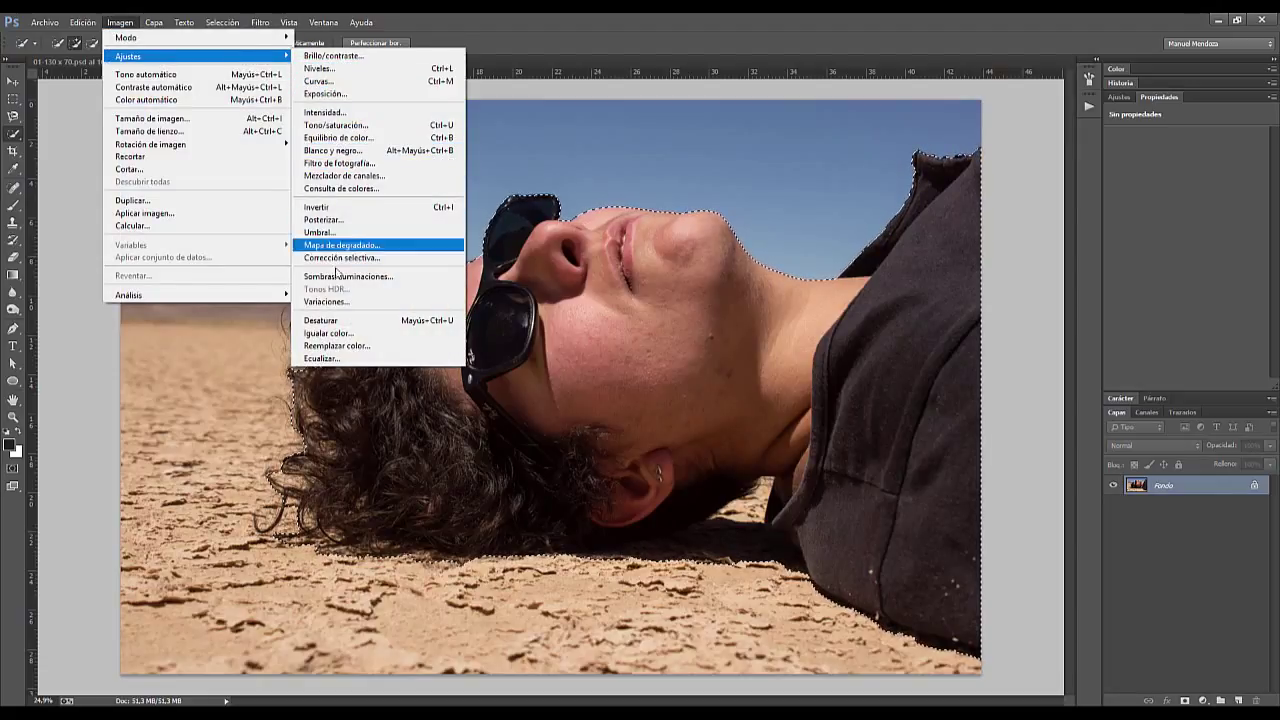
{"action": "left_click", "coordinate": [325, 320]}
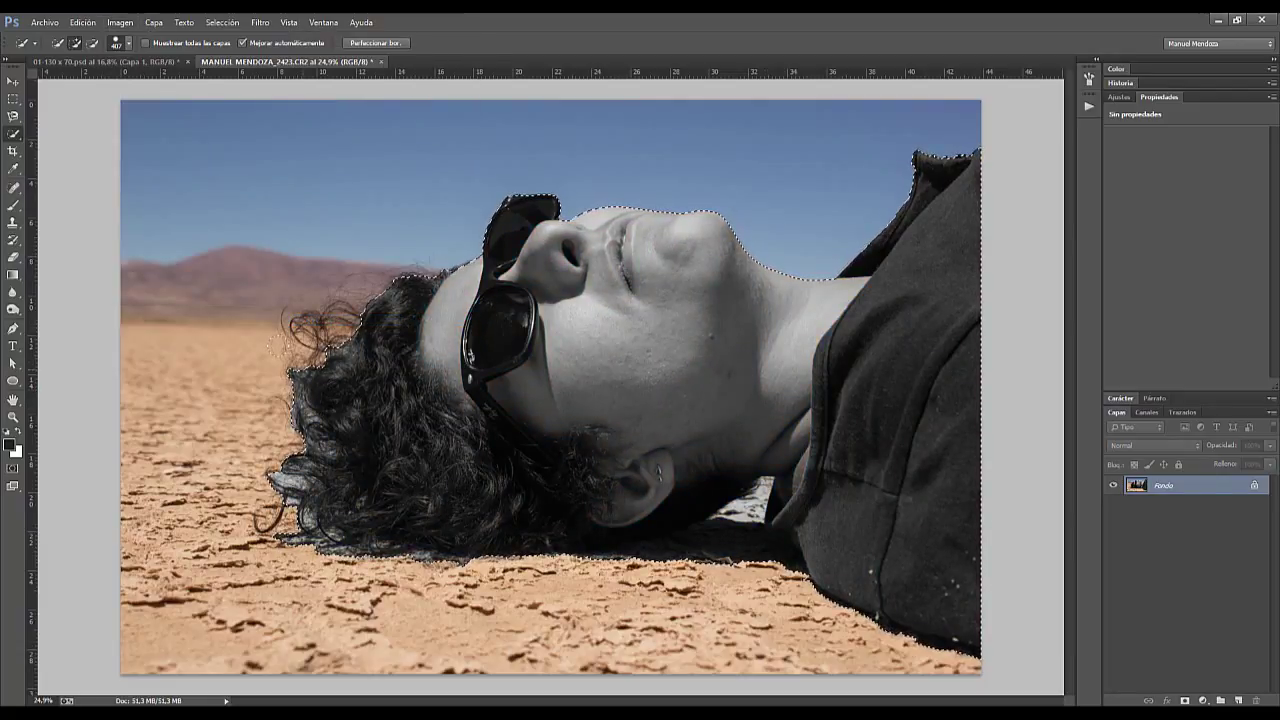
{"action": "key", "text": "ctrl+d"}
{"action": "scroll", "coordinate": [330, 402], "scroll_direction": "up", "scroll_amount": 3}
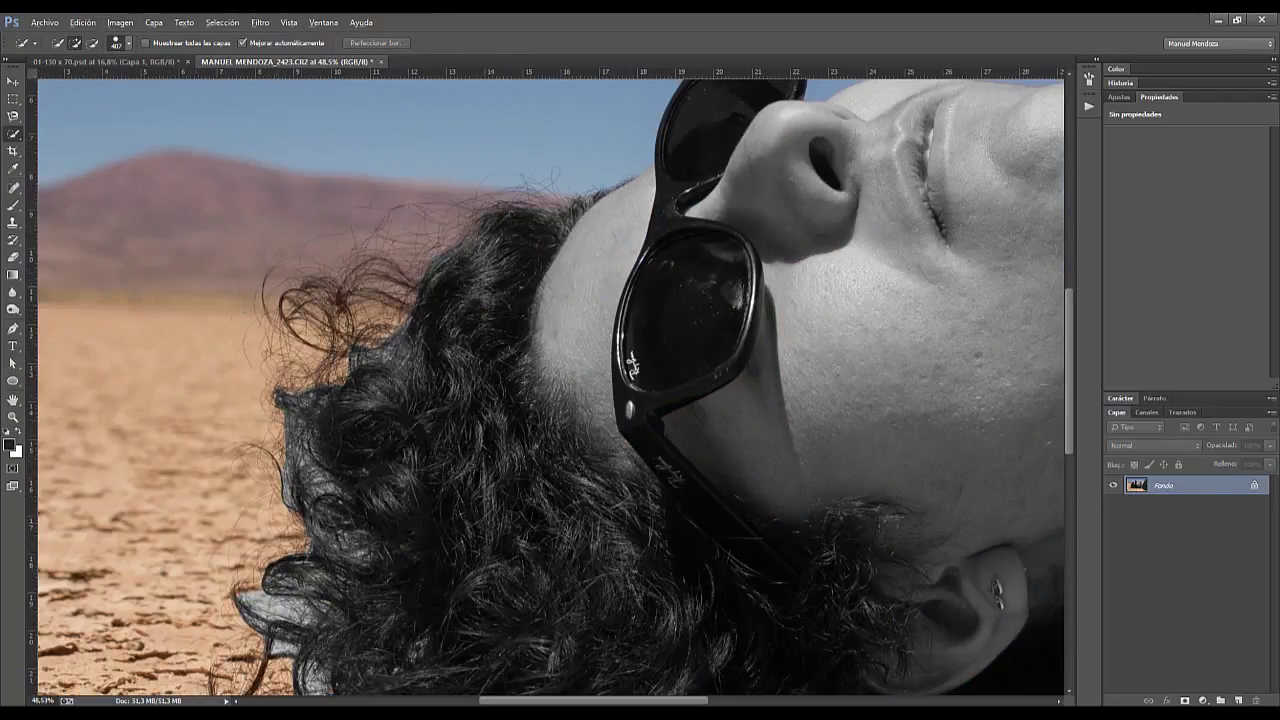
{"action": "scroll", "coordinate": [275, 520], "scroll_direction": "up", "scroll_amount": 1}
{"action": "scroll", "coordinate": [275, 520], "scroll_direction": "up", "scroll_amount": 1}
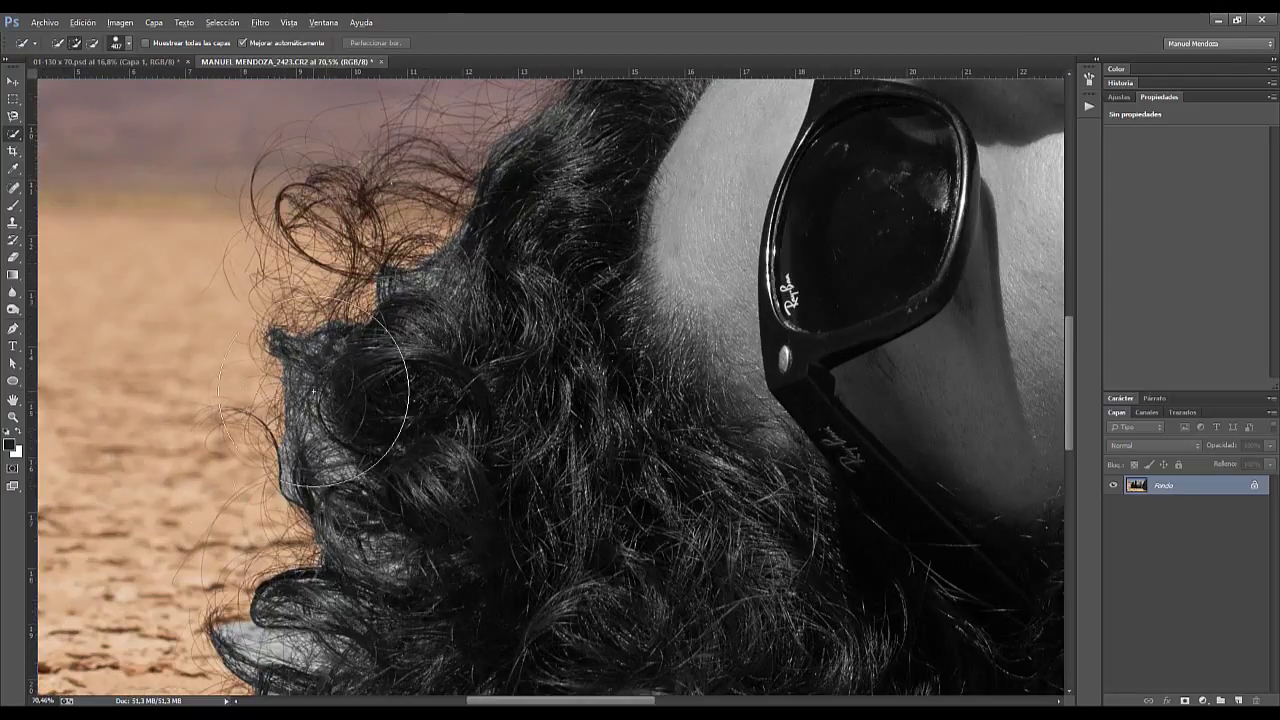
{"action": "scroll", "coordinate": [470, 280], "scroll_direction": "up", "scroll_amount": 3}
{"action": "scroll", "coordinate": [349, 234], "scroll_direction": "down", "scroll_amount": 2}
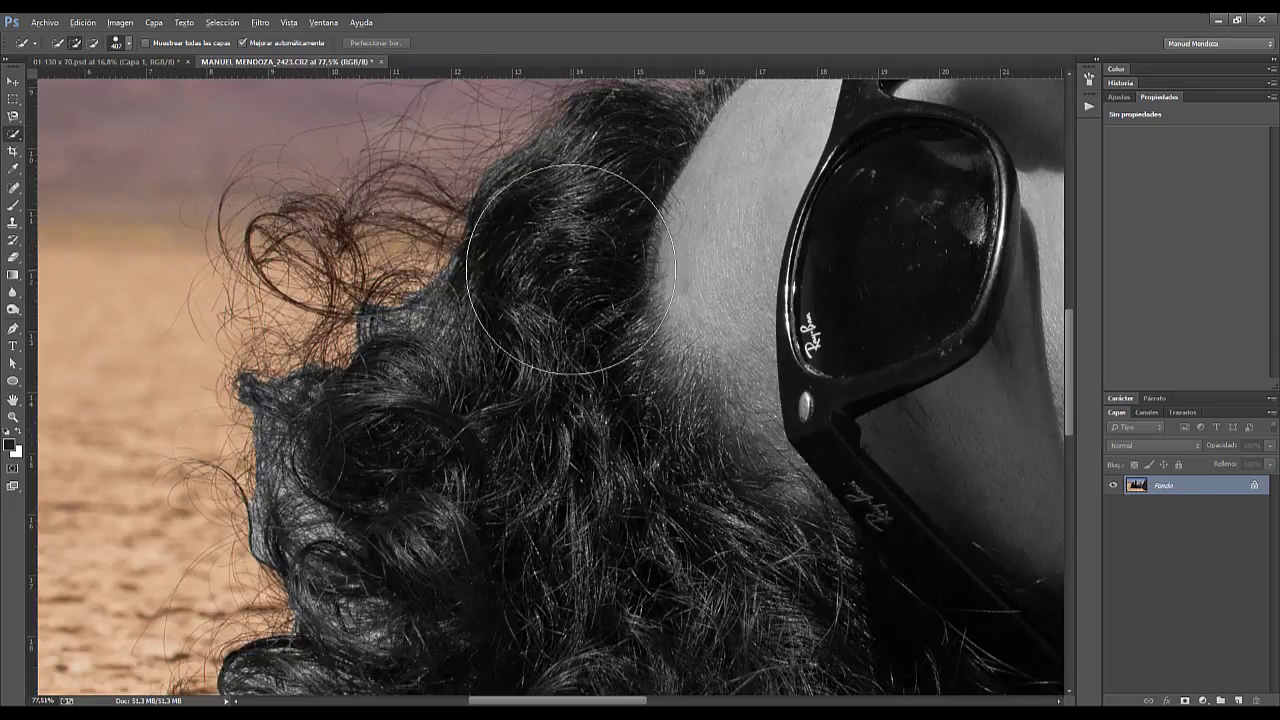
{"action": "scroll", "coordinate": [543, 286], "scroll_direction": "down", "scroll_amount": 2}
{"action": "scroll", "coordinate": [503, 457], "scroll_direction": "down", "scroll_amount": 2}
{"action": "scroll", "coordinate": [503, 457], "scroll_direction": "down", "scroll_amount": 1}
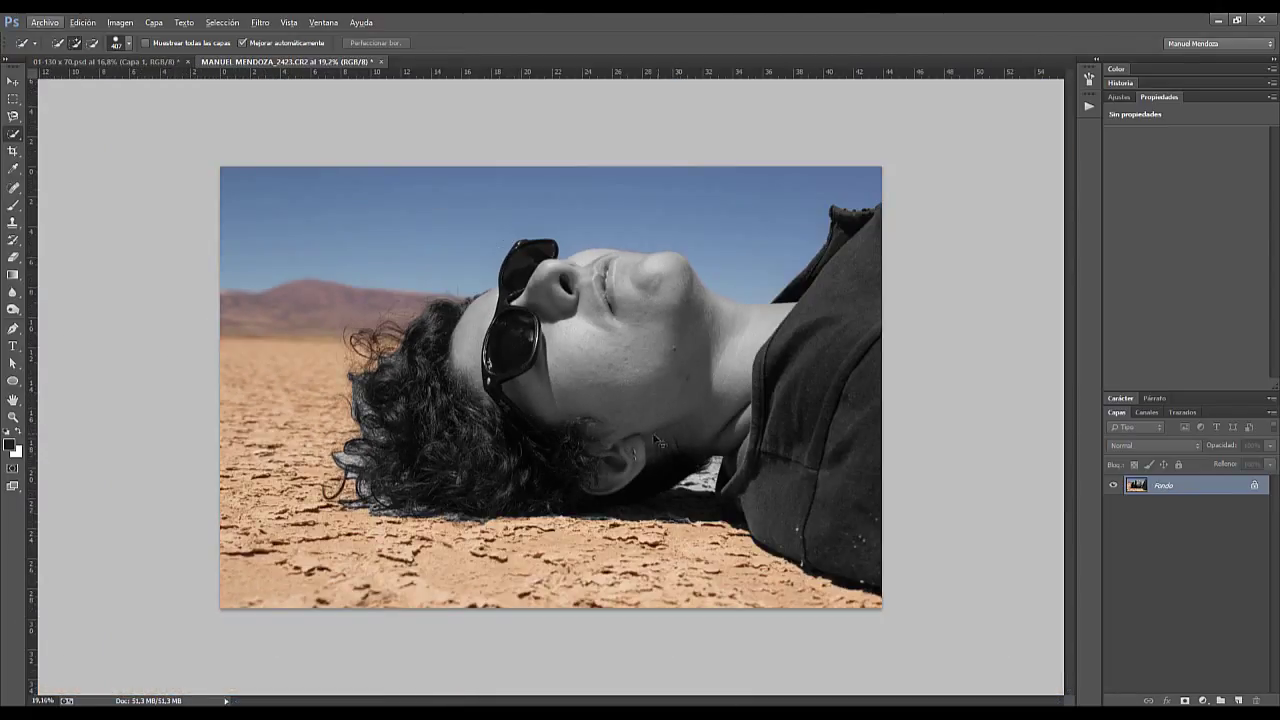
{"action": "key", "text": "ctrl+z"}
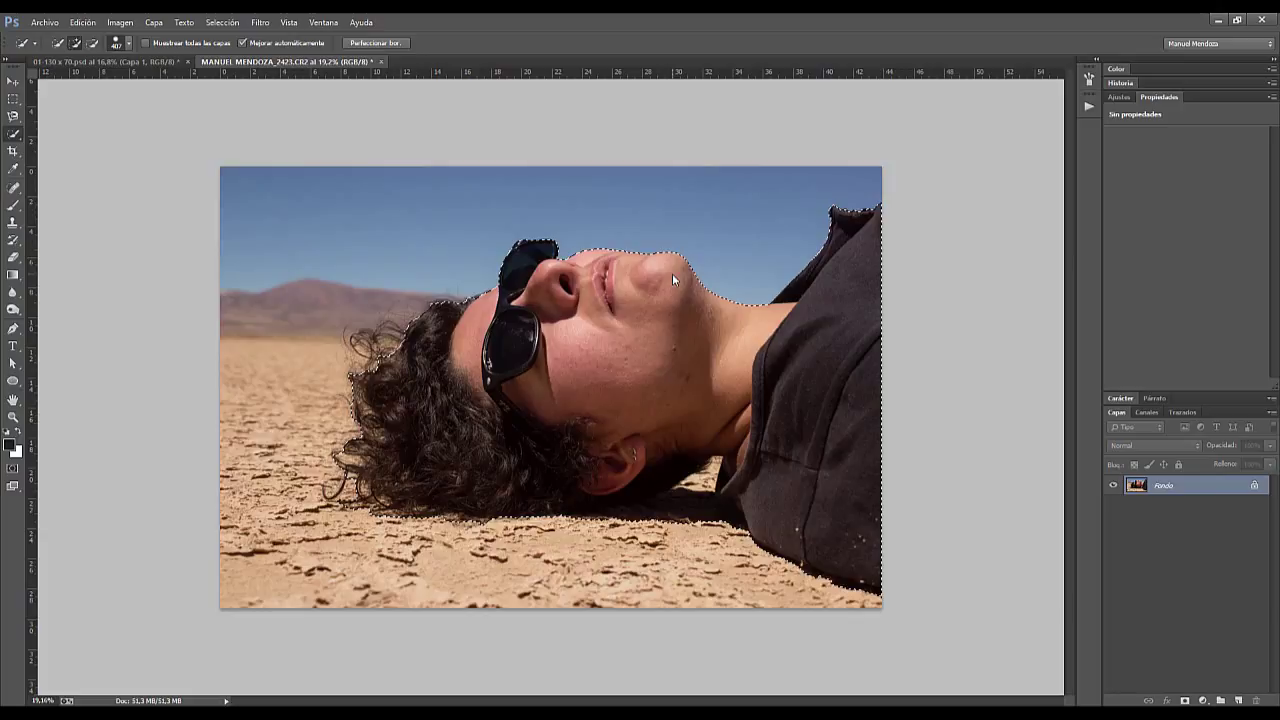
Open Refine Edge, enlarge the Refine Radius brush to 666 px and paint along the left hair and bottom edge
{"action": "left_click", "coordinate": [388, 42]}
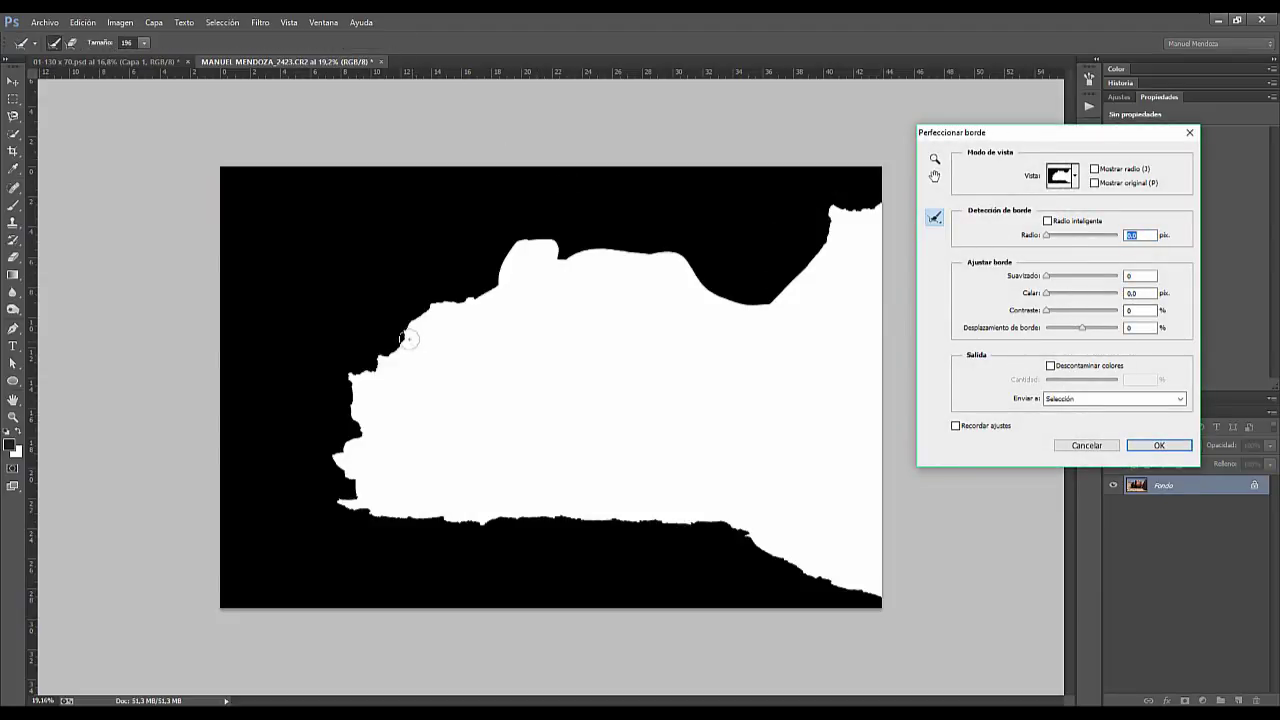
{"action": "mouse_move", "coordinate": [429, 354]}
{"action": "left_mouse_down"}
{"action": "mouse_move", "coordinate": [449, 368]}
{"action": "mouse_move", "coordinate": [360, 368]}
{"action": "mouse_move", "coordinate": [396, 318]}
{"action": "left_mouse_up"}
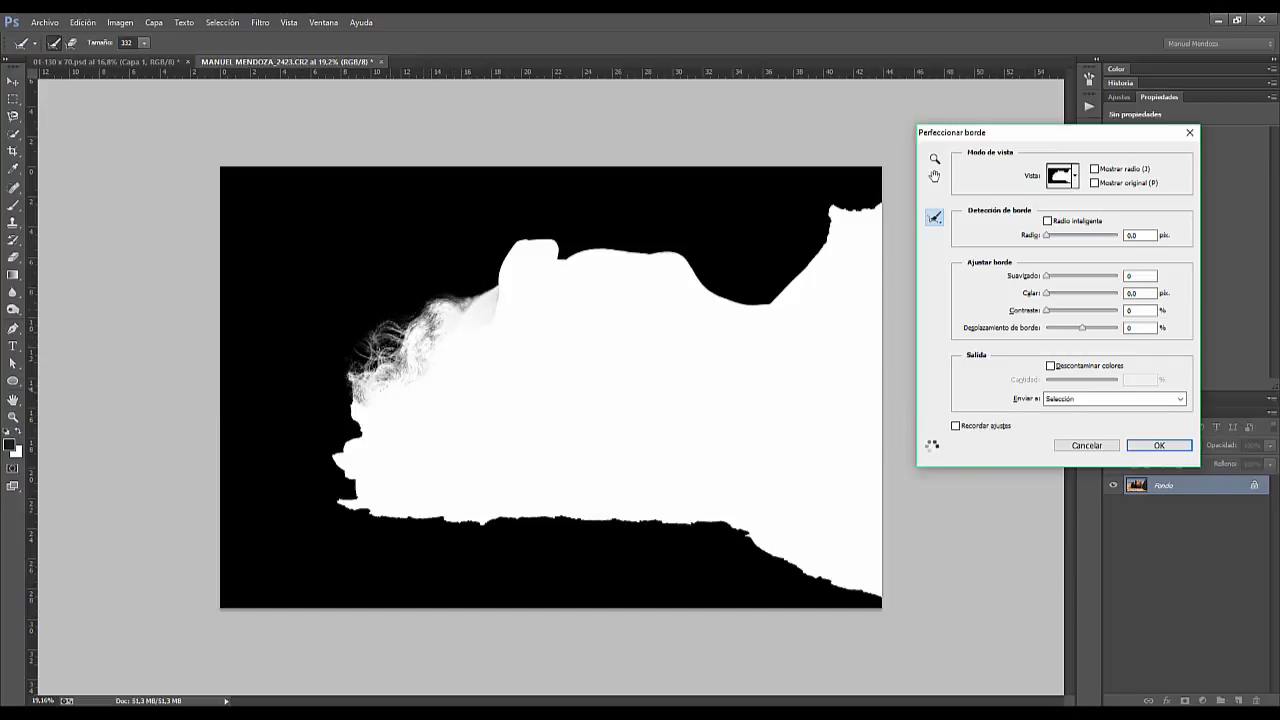
{"action": "mouse_move", "coordinate": [417, 330]}
{"action": "left_mouse_down"}
{"action": "mouse_move", "coordinate": [380, 366]}
{"action": "mouse_move", "coordinate": [370, 485]}
{"action": "mouse_move", "coordinate": [717, 512]}
{"action": "left_mouse_up"}
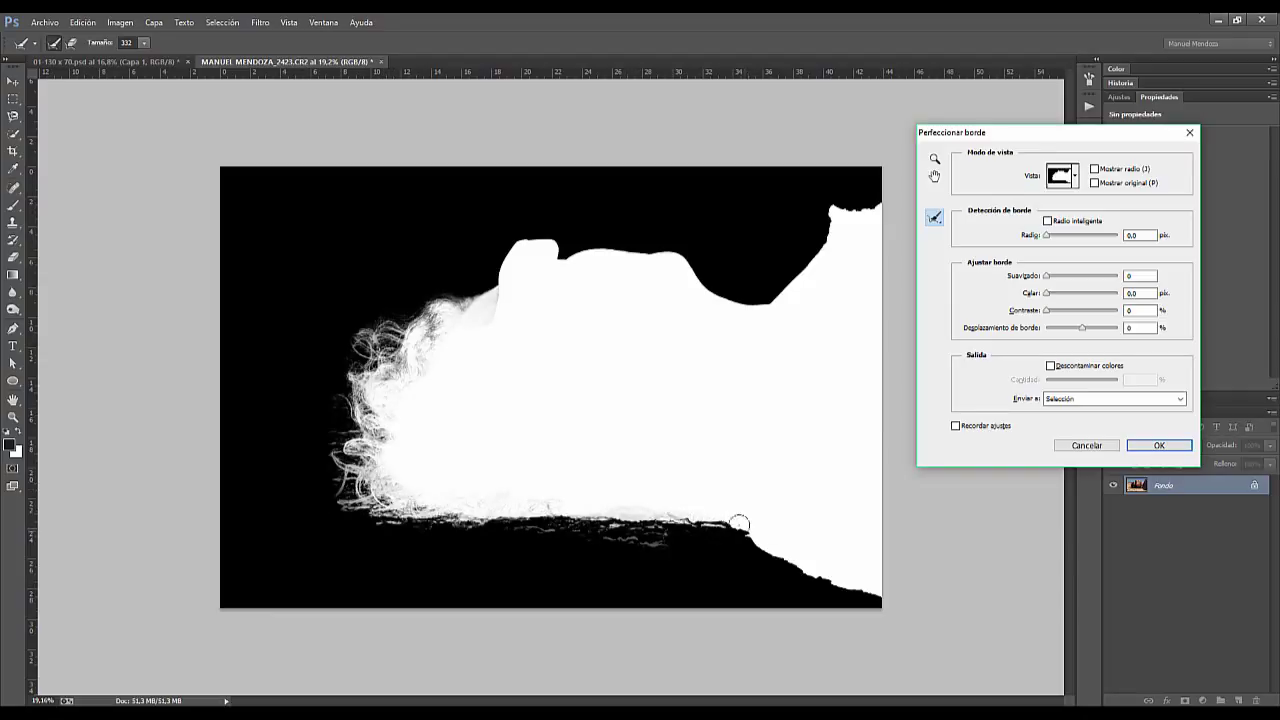
{"action": "mouse_move", "coordinate": [738, 523]}
{"action": "left_mouse_down"}
{"action": "mouse_move", "coordinate": [908, 597]}
{"action": "mouse_move", "coordinate": [680, 509]}
{"action": "mouse_move", "coordinate": [400, 515]}
{"action": "left_mouse_up"}
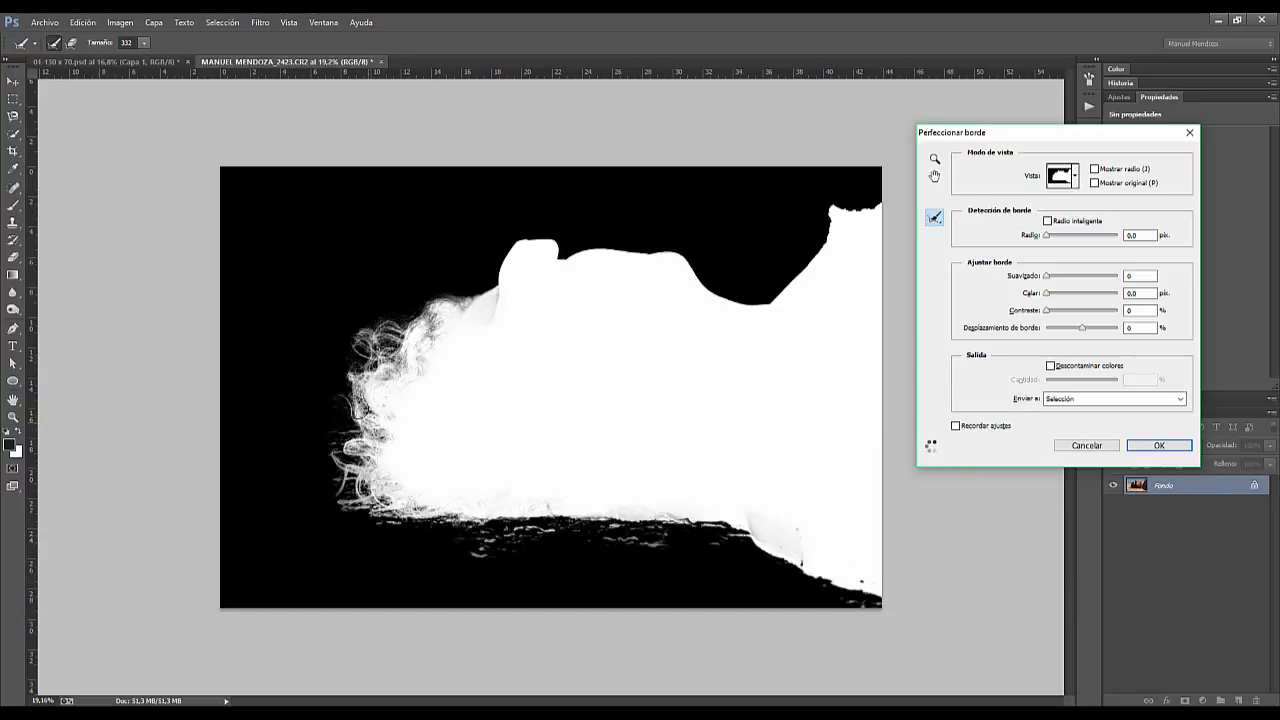
{"action": "left_click_drag", "start_coordinate": [355, 412], "coordinate": [403, 380]}
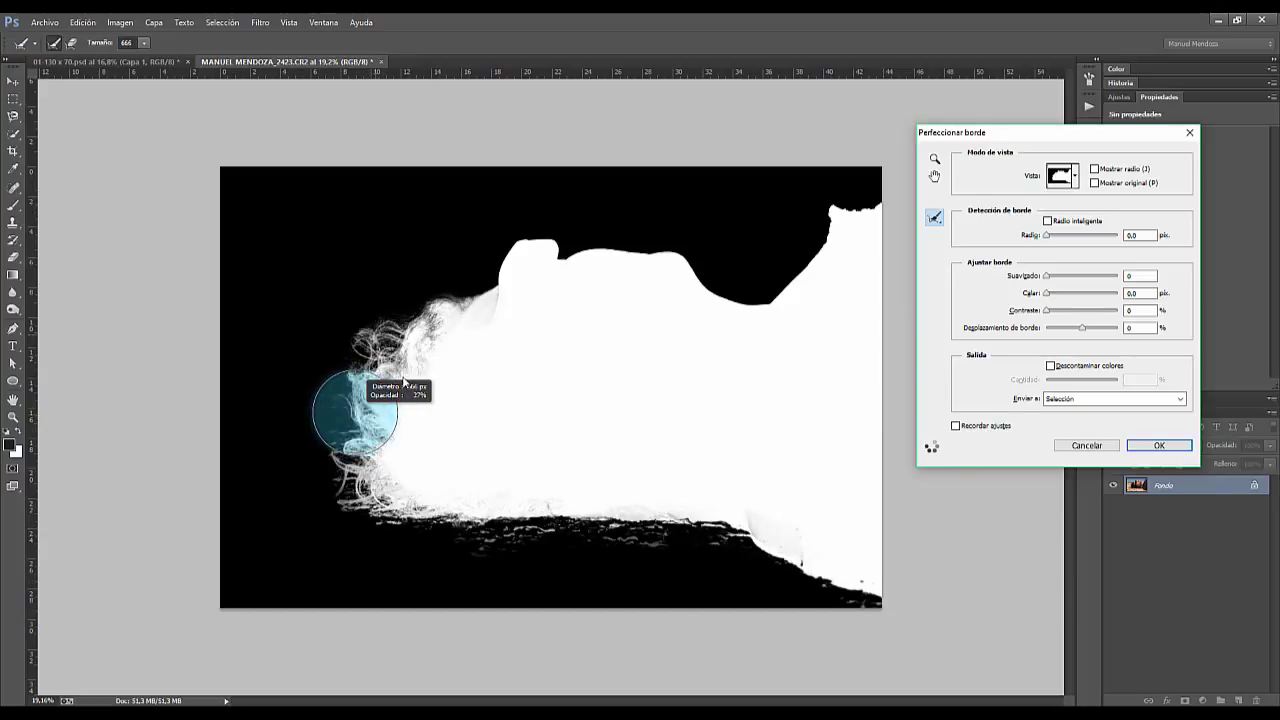
{"action": "left_click_drag", "start_coordinate": [345, 425], "coordinate": [319, 337]}
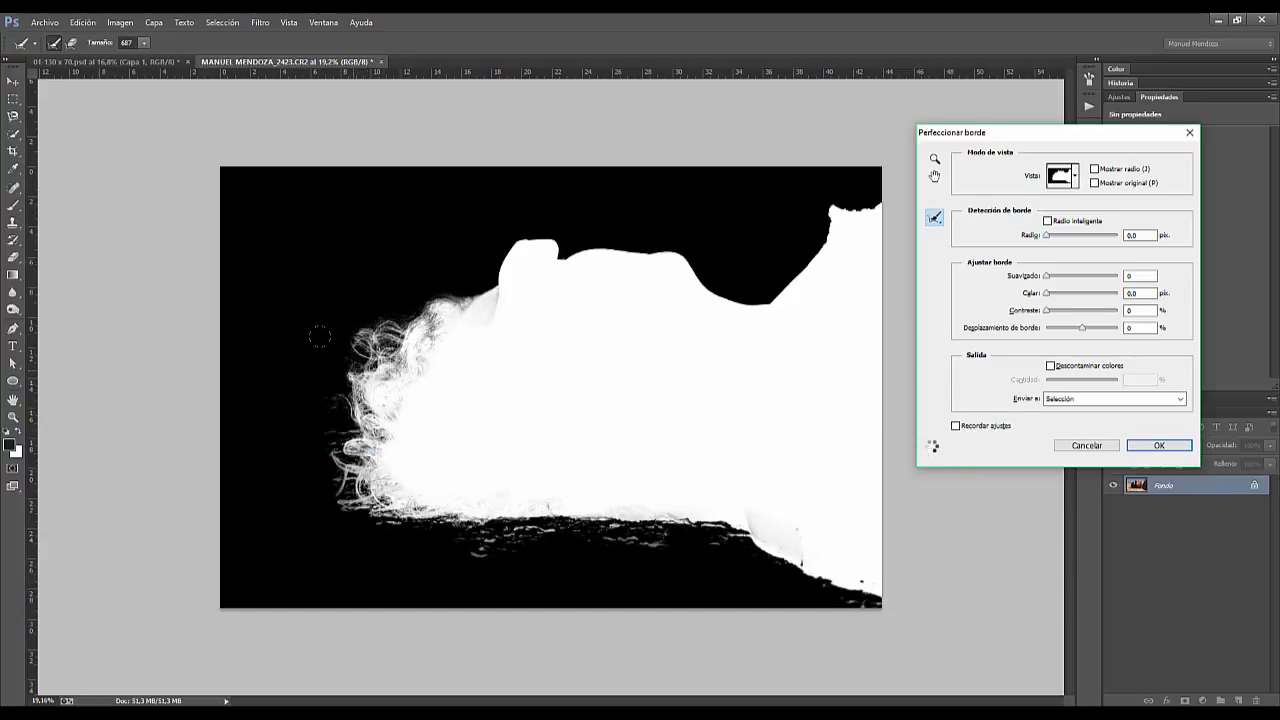
Paint the Refine Radius brush over the upper-left hair strands, the top-right edge and the face profile
{"action": "scroll", "coordinate": [319, 337], "scroll_direction": "up", "scroll_amount": 2}
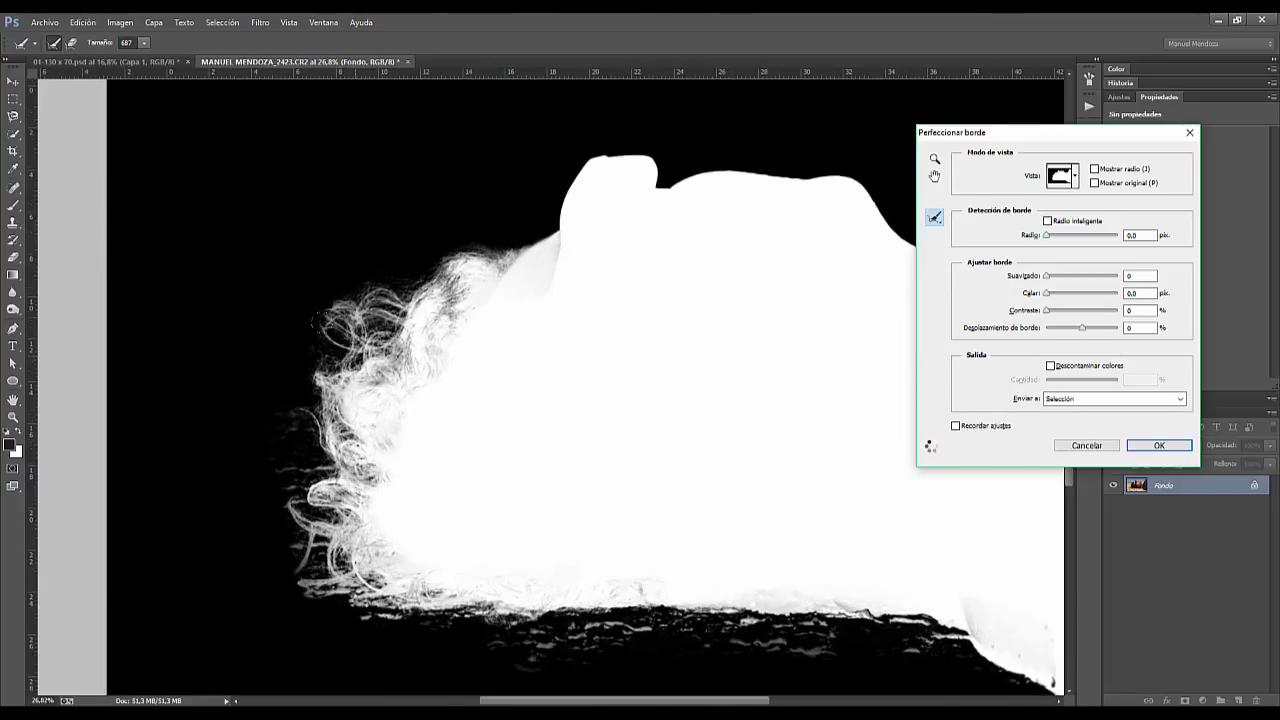
{"action": "scroll", "coordinate": [330, 320], "scroll_direction": "up", "scroll_amount": 1}
{"action": "left_click", "coordinate": [375, 290]}
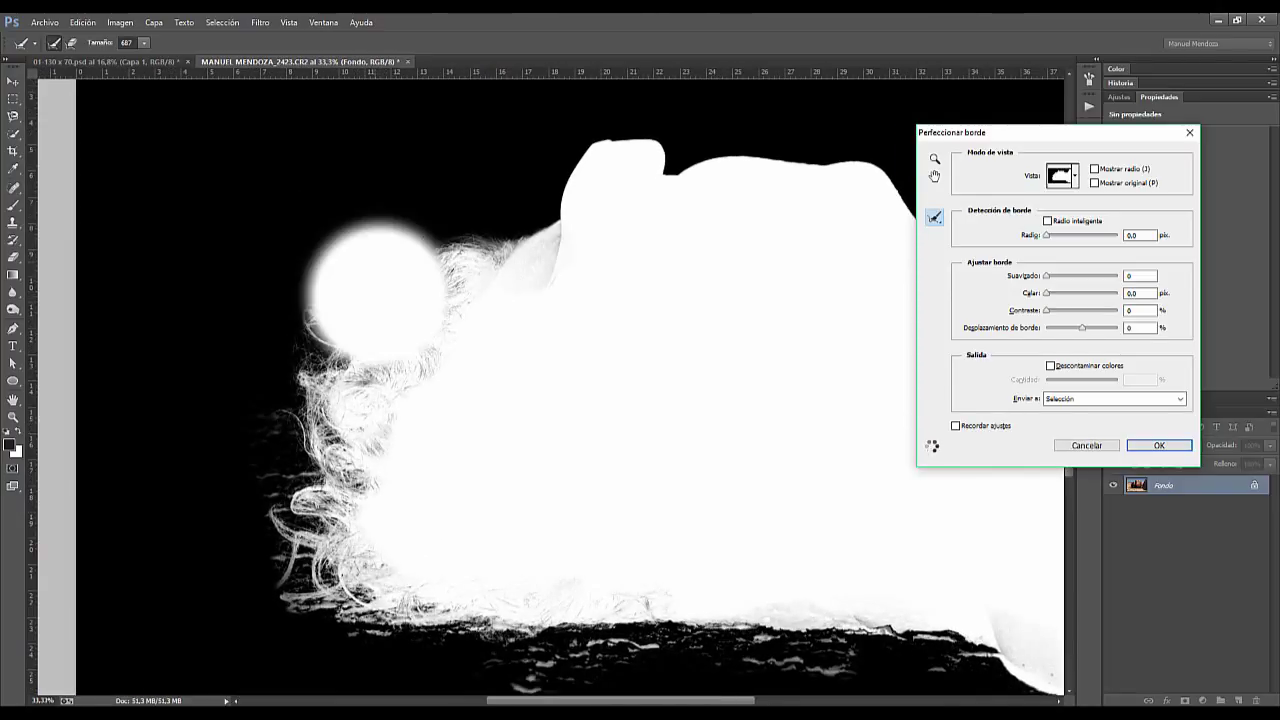
{"action": "left_click", "coordinate": [467, 260]}
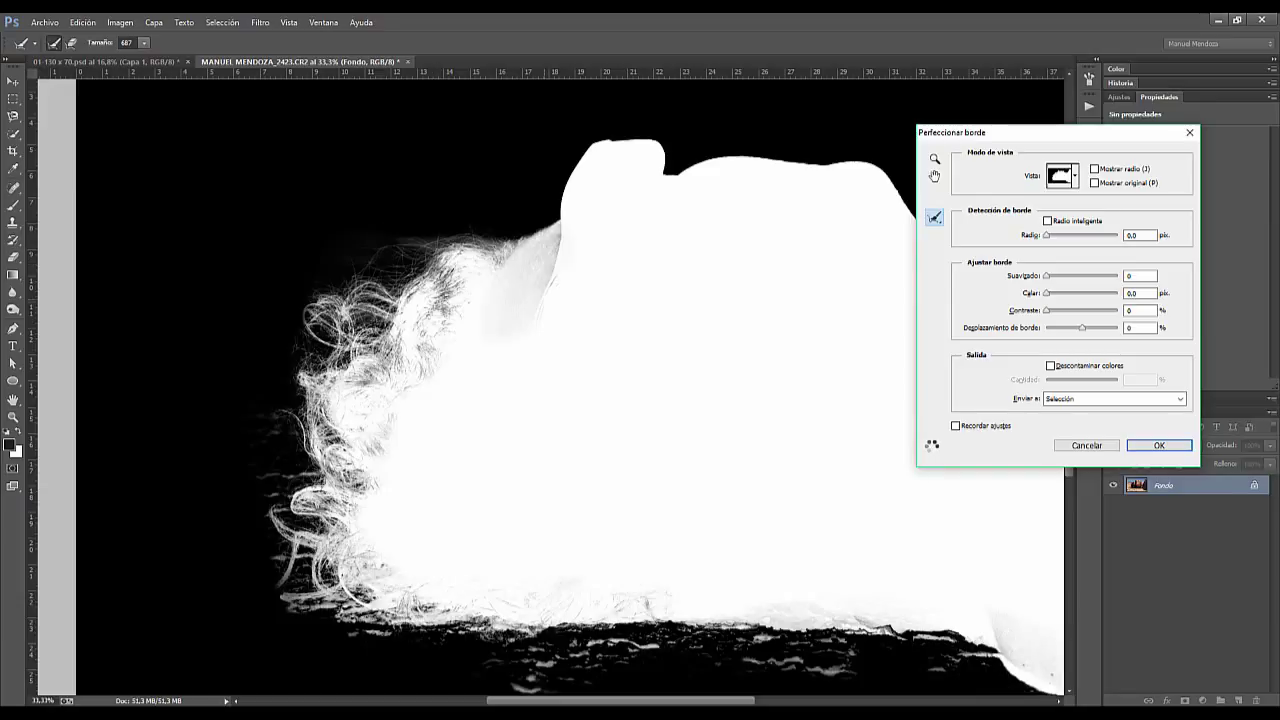
{"action": "left_click_drag", "start_coordinate": [467, 260], "coordinate": [317, 305]}
{"action": "left_click_drag", "start_coordinate": [820, 260], "coordinate": [616, 334]}
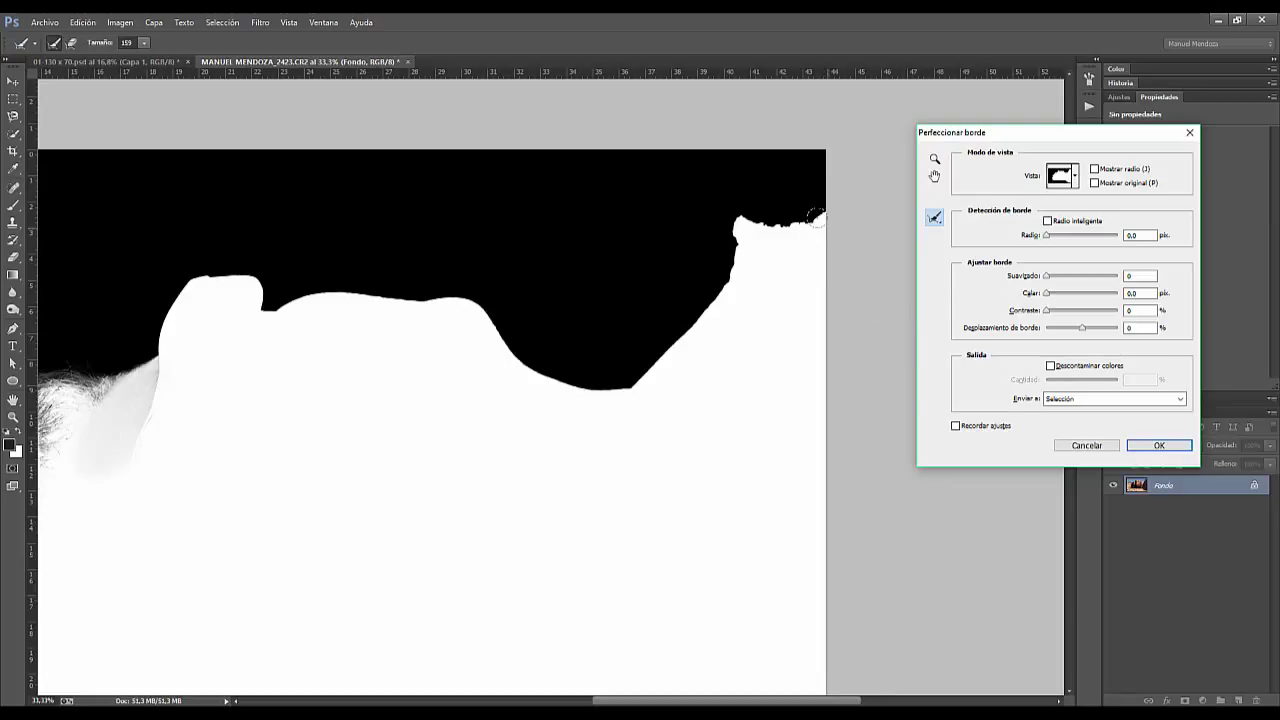
{"action": "mouse_move", "coordinate": [814, 217]}
{"action": "left_mouse_down"}
{"action": "mouse_move", "coordinate": [768, 236]}
{"action": "mouse_move", "coordinate": [612, 402]}
{"action": "left_mouse_up"}
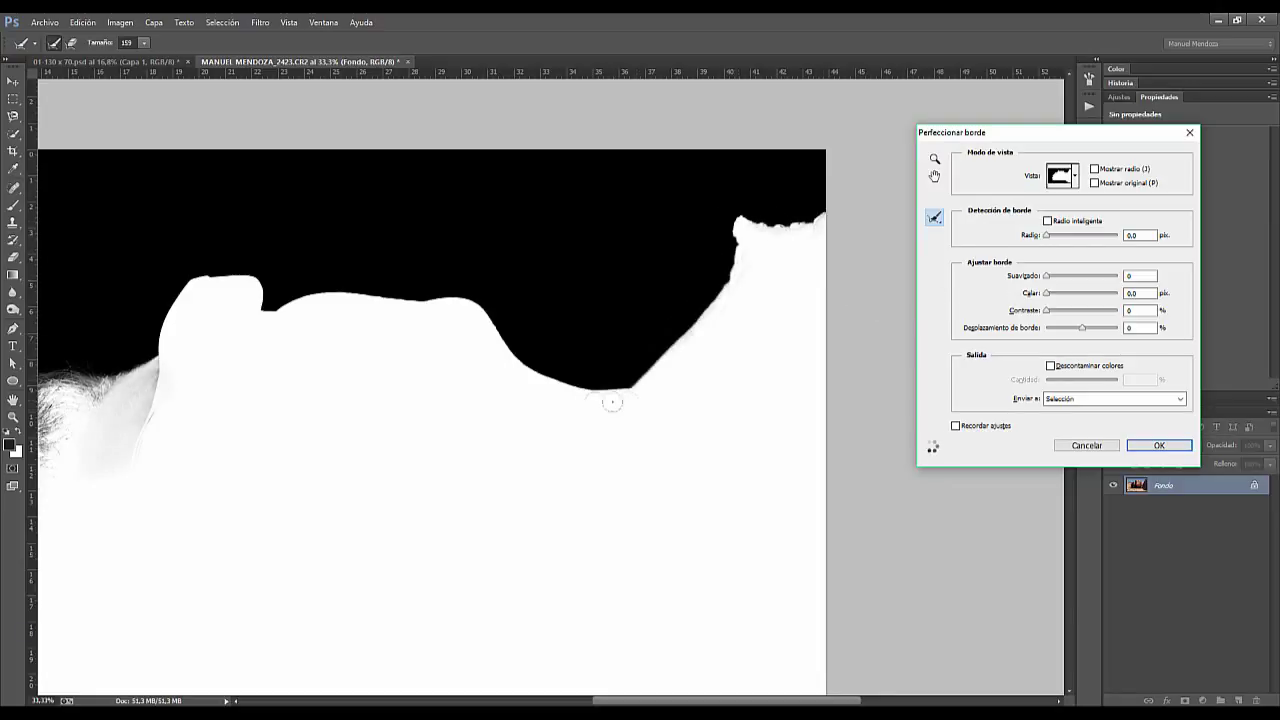
{"action": "left_click_drag", "start_coordinate": [473, 313], "coordinate": [255, 313]}
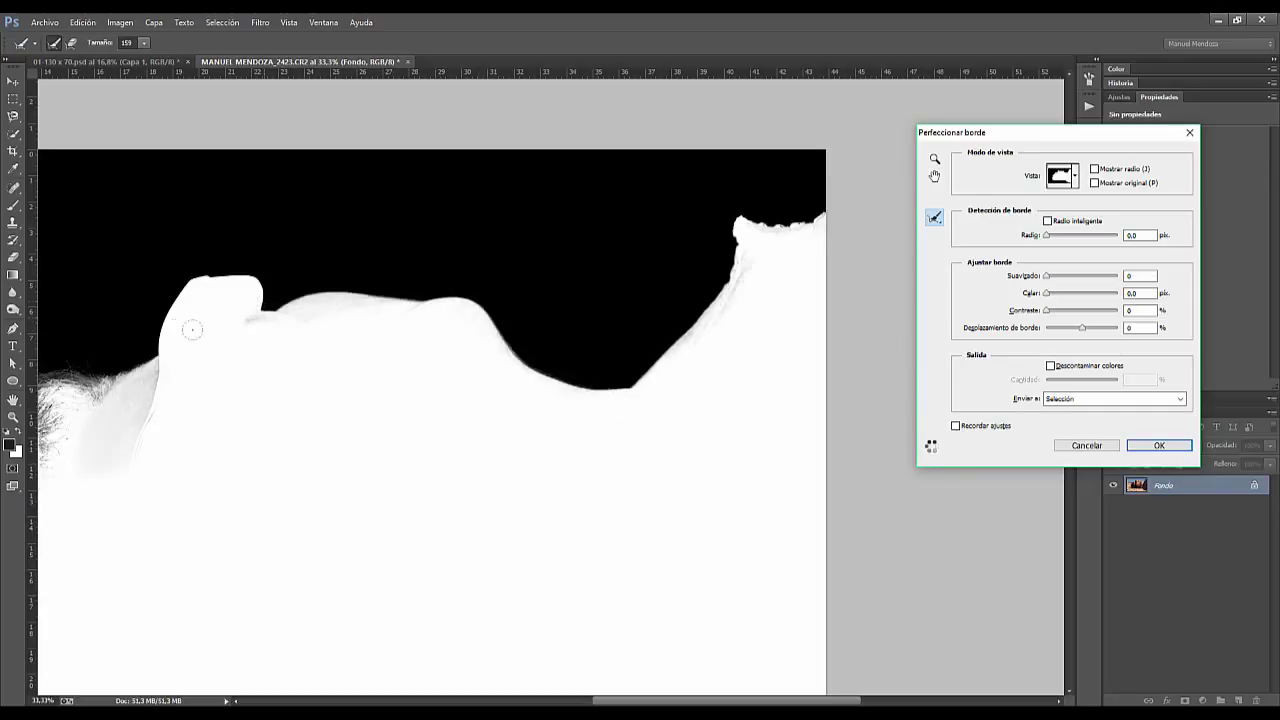
{"action": "left_click_drag", "start_coordinate": [178, 334], "coordinate": [357, 313]}
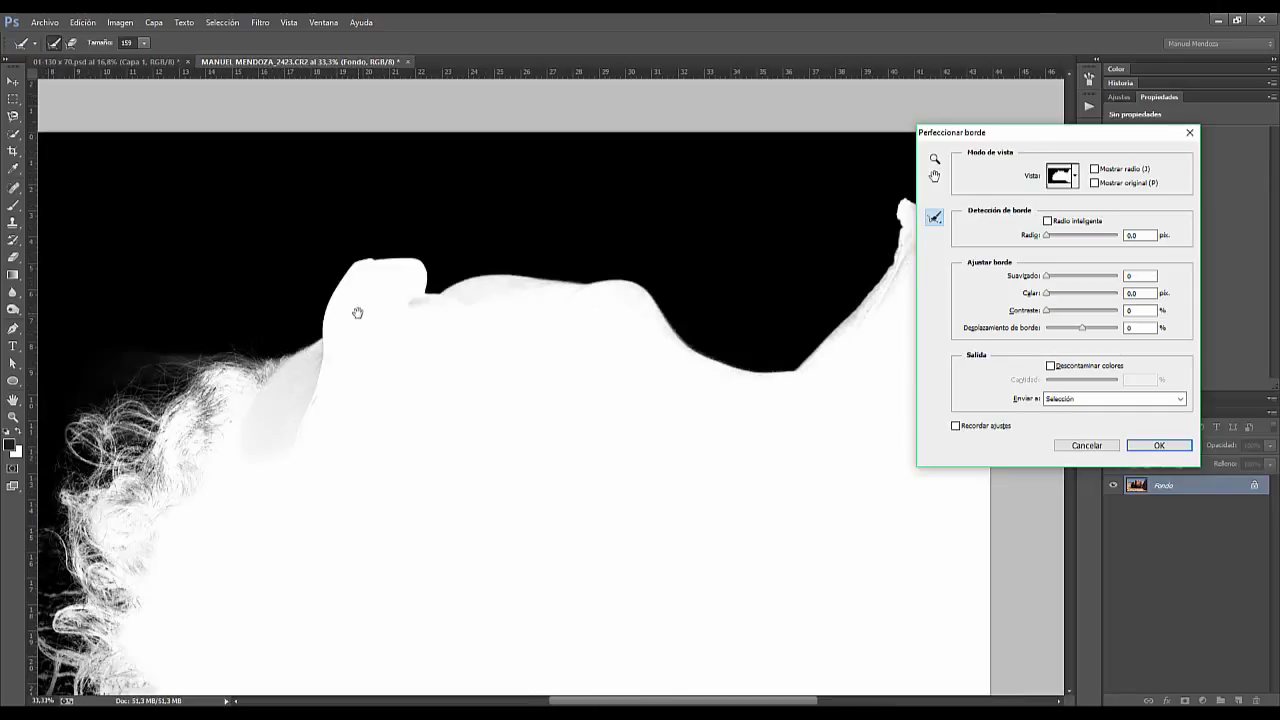
Accept the refined edge, fit the photo to the window, and apply Image > Adjustments > Desaturate to the person
{"action": "left_click", "coordinate": [1156, 444]}
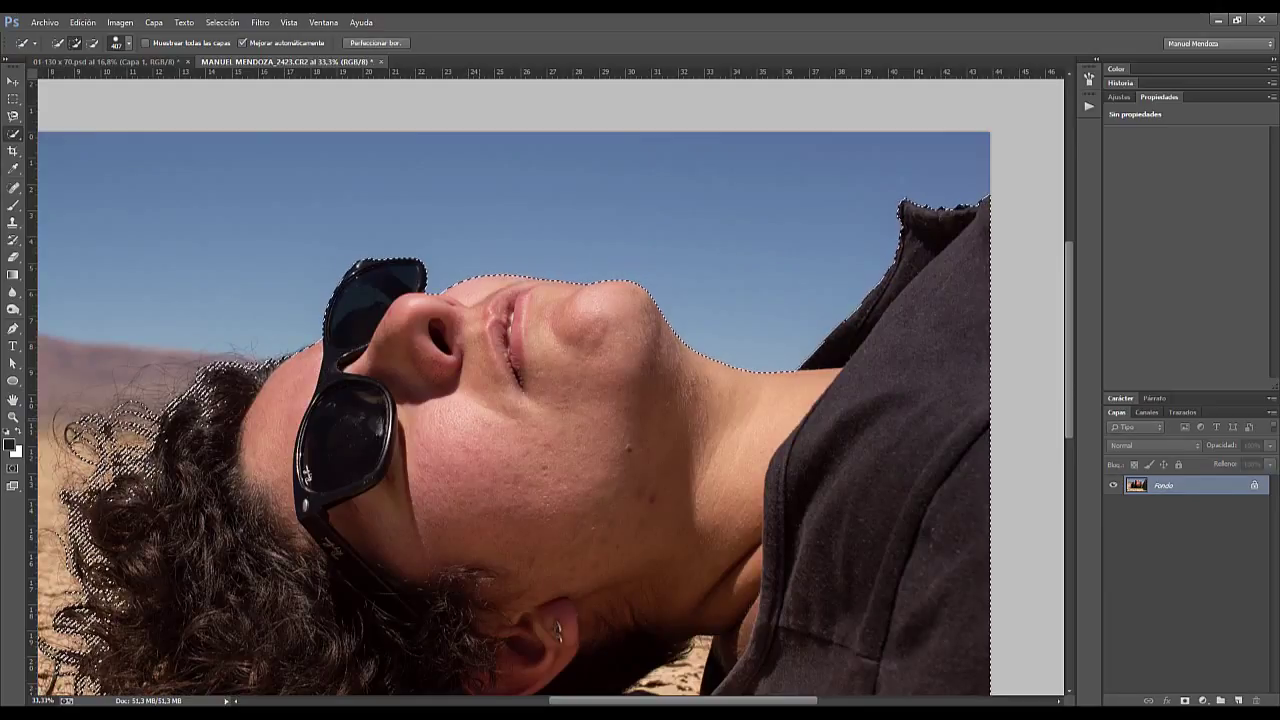
{"action": "key", "text": "ctrl+0"}
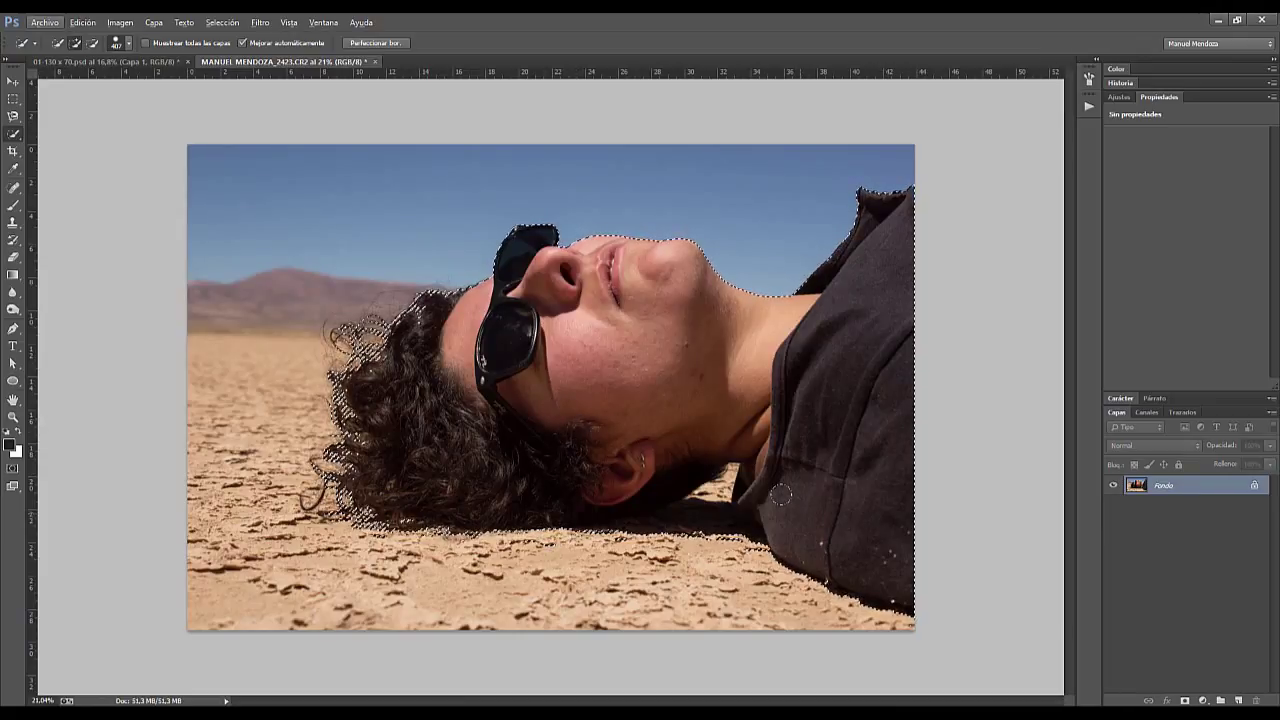
{"action": "left_click", "coordinate": [120, 22]}
{"action": "mouse_move", "coordinate": [128, 56]}
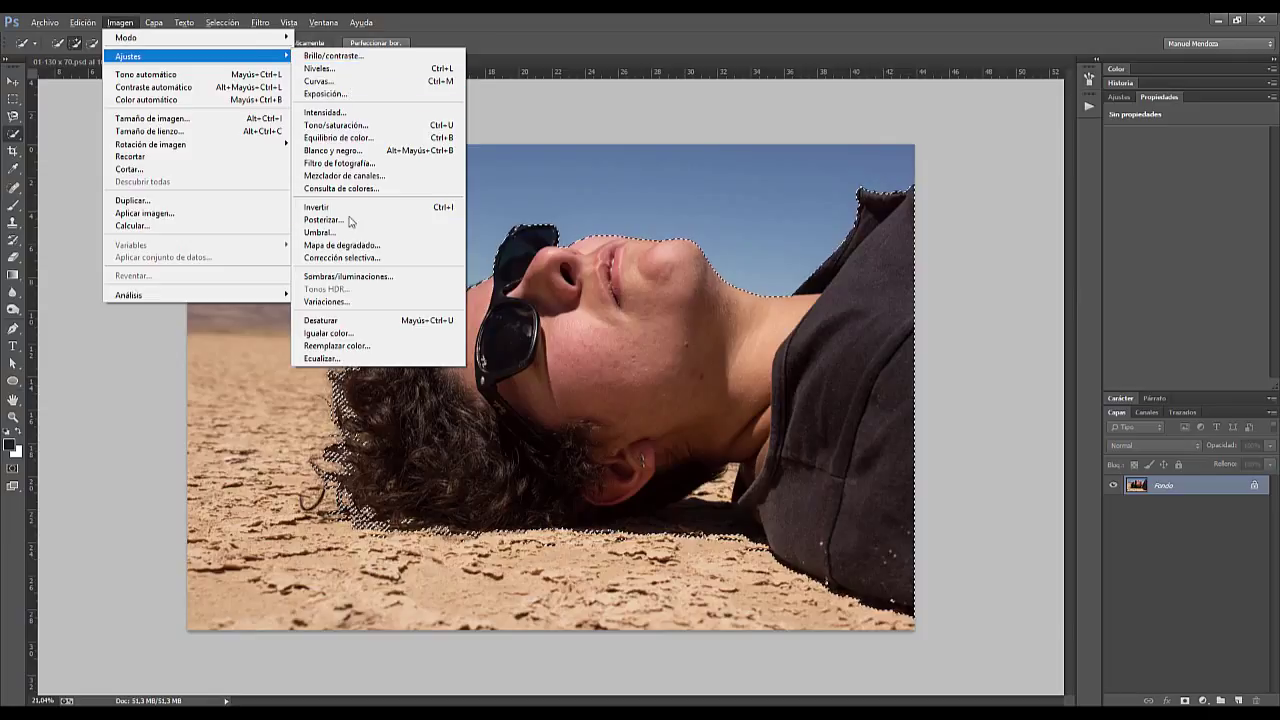
{"action": "left_click", "coordinate": [322, 320]}
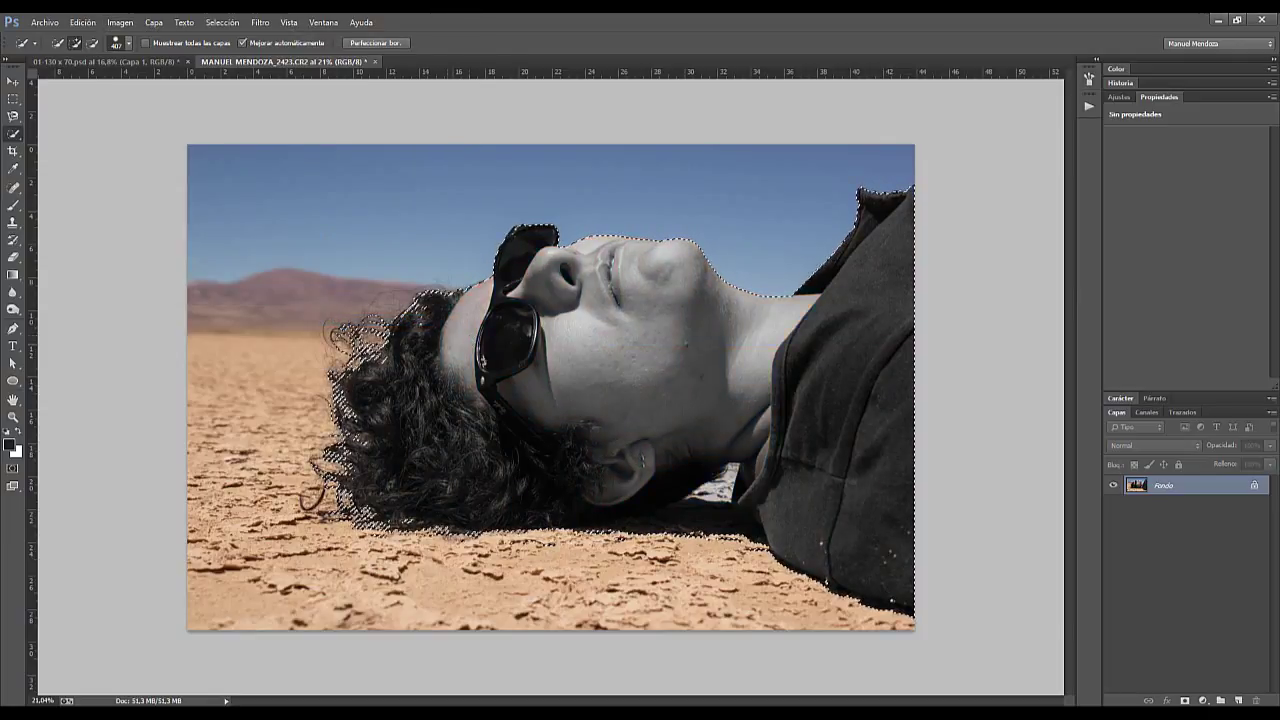
{"action": "scroll", "coordinate": [340, 355], "scroll_direction": "up", "scroll_amount": 2}
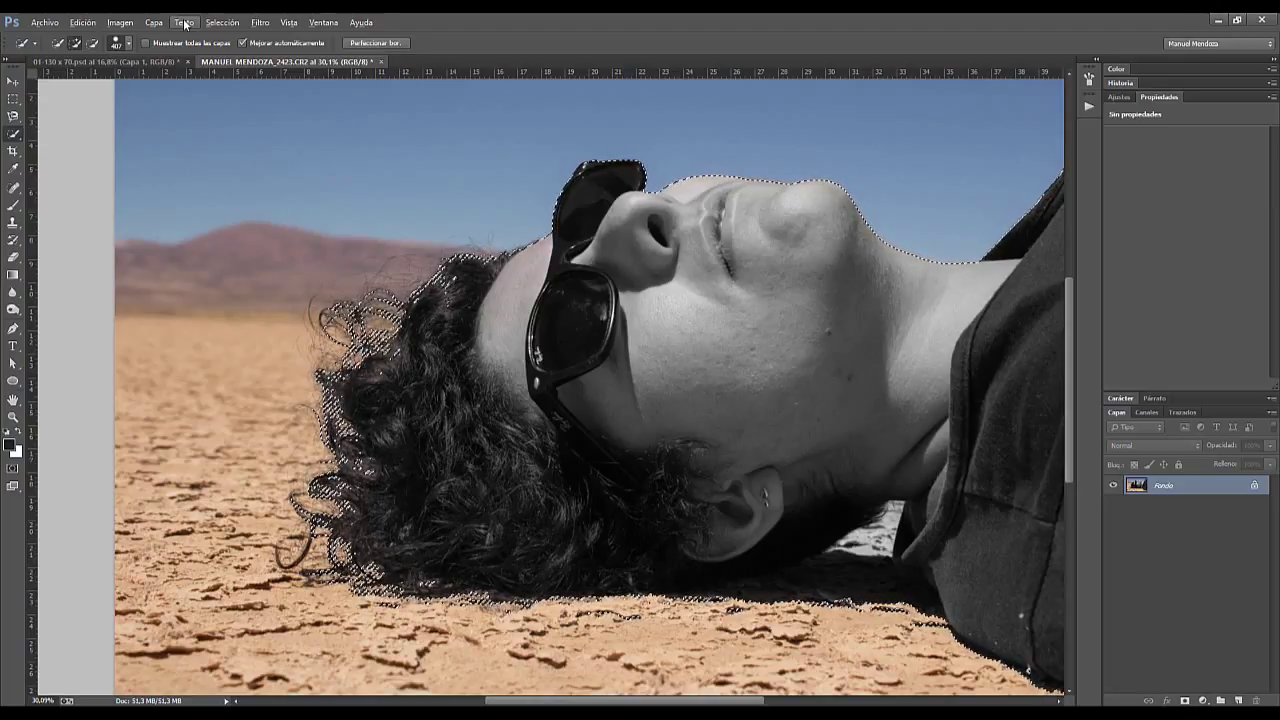
Deselect the person via Select > Deselect and zoom in to inspect the hair edges closely
{"action": "left_click", "coordinate": [222, 22]}
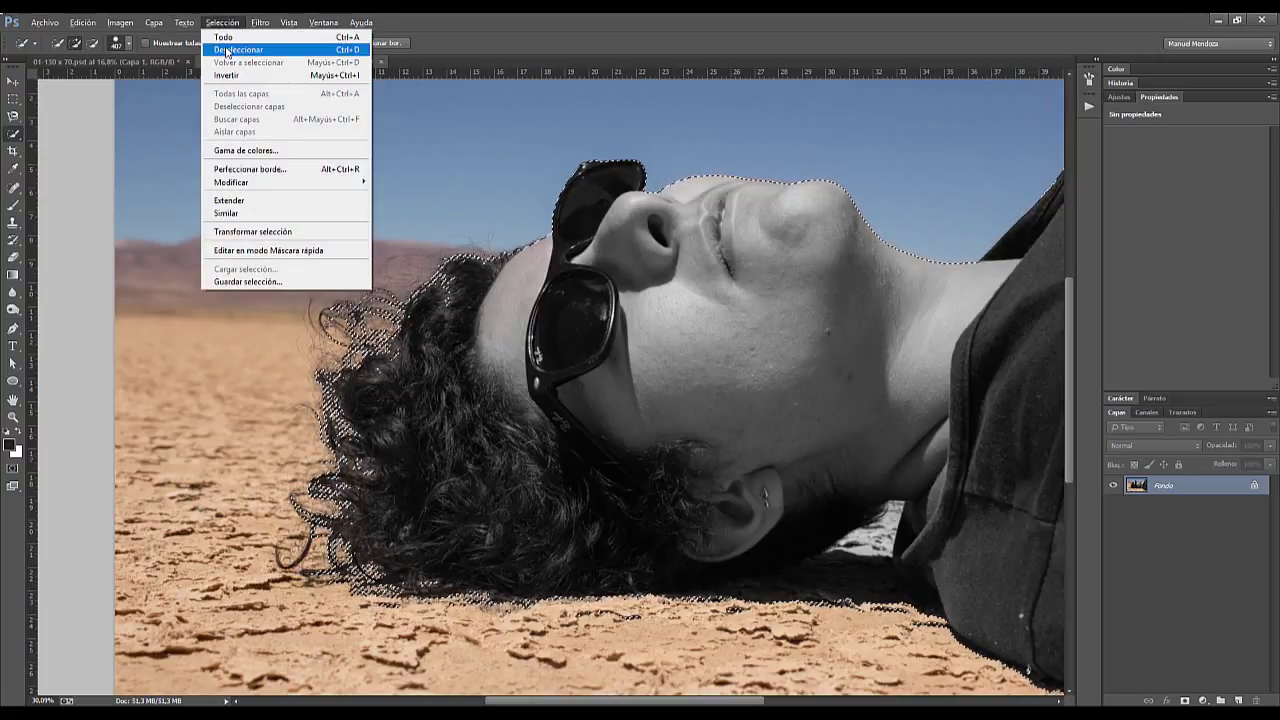
{"action": "left_click", "coordinate": [227, 50]}
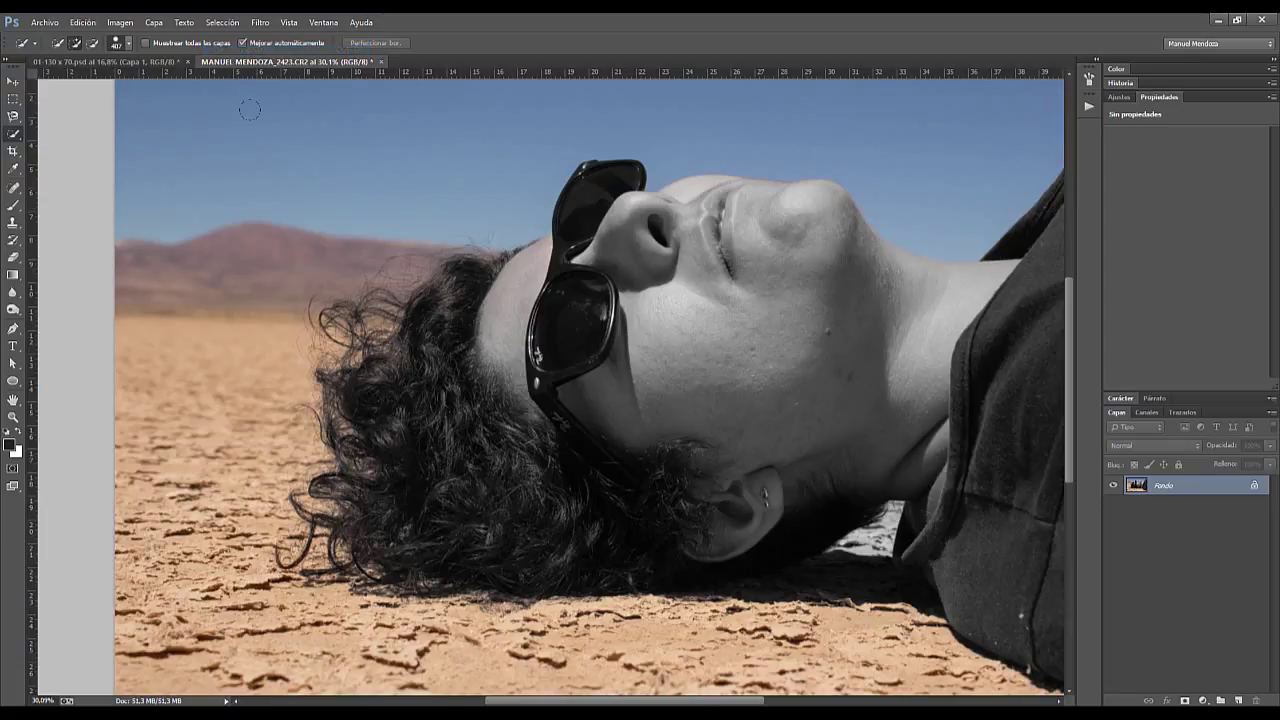
{"action": "scroll", "coordinate": [302, 254], "scroll_direction": "up", "scroll_amount": 5}
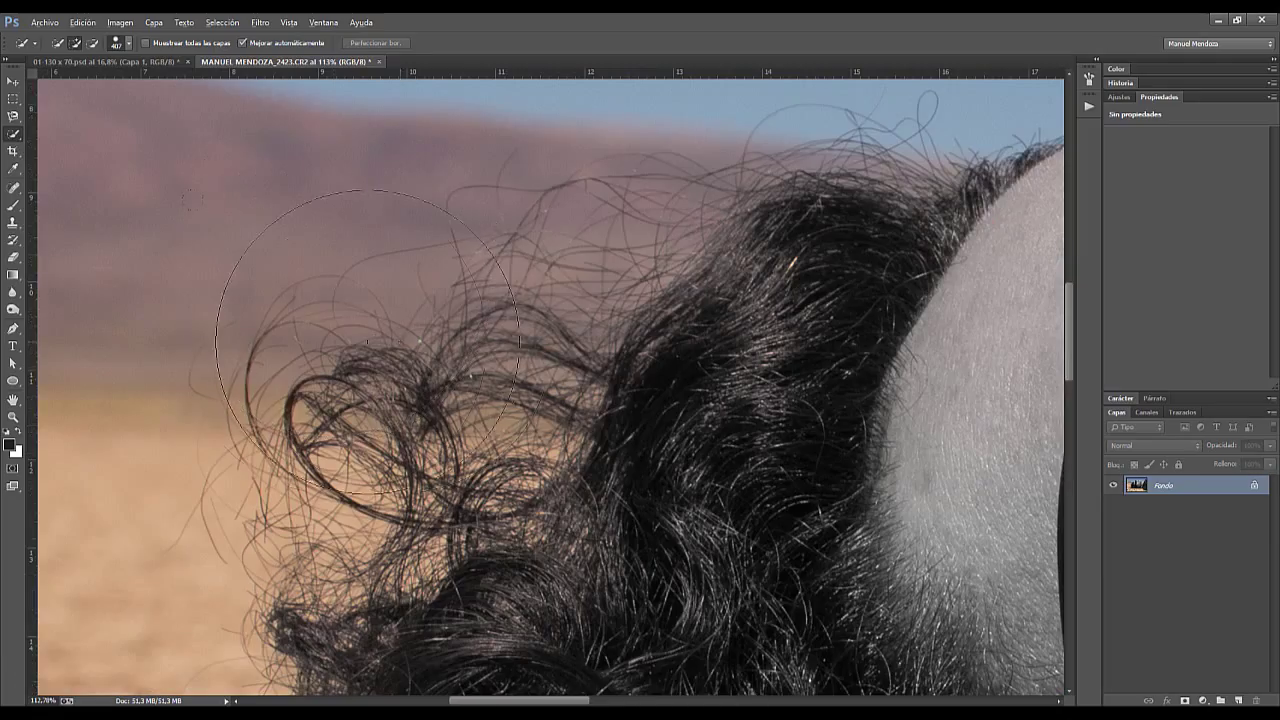
{"action": "scroll", "coordinate": [345, 321], "scroll_direction": "down", "scroll_amount": 3}
{"action": "scroll", "coordinate": [345, 321], "scroll_direction": "down", "scroll_amount": 1}
{"action": "scroll", "coordinate": [360, 322], "scroll_direction": "down", "scroll_amount": 1}
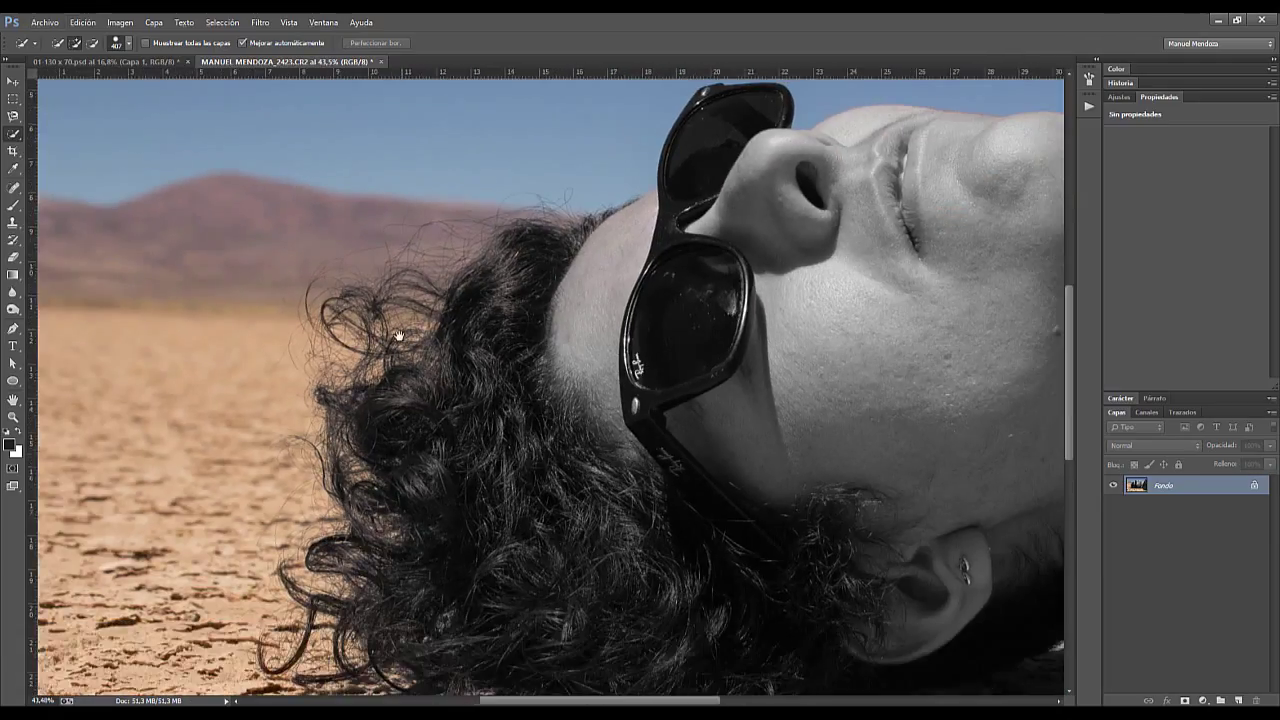
{"action": "scroll", "coordinate": [366, 323], "scroll_direction": "down", "scroll_amount": 1}
{"action": "scroll", "coordinate": [318, 510], "scroll_direction": "down", "scroll_amount": 2}
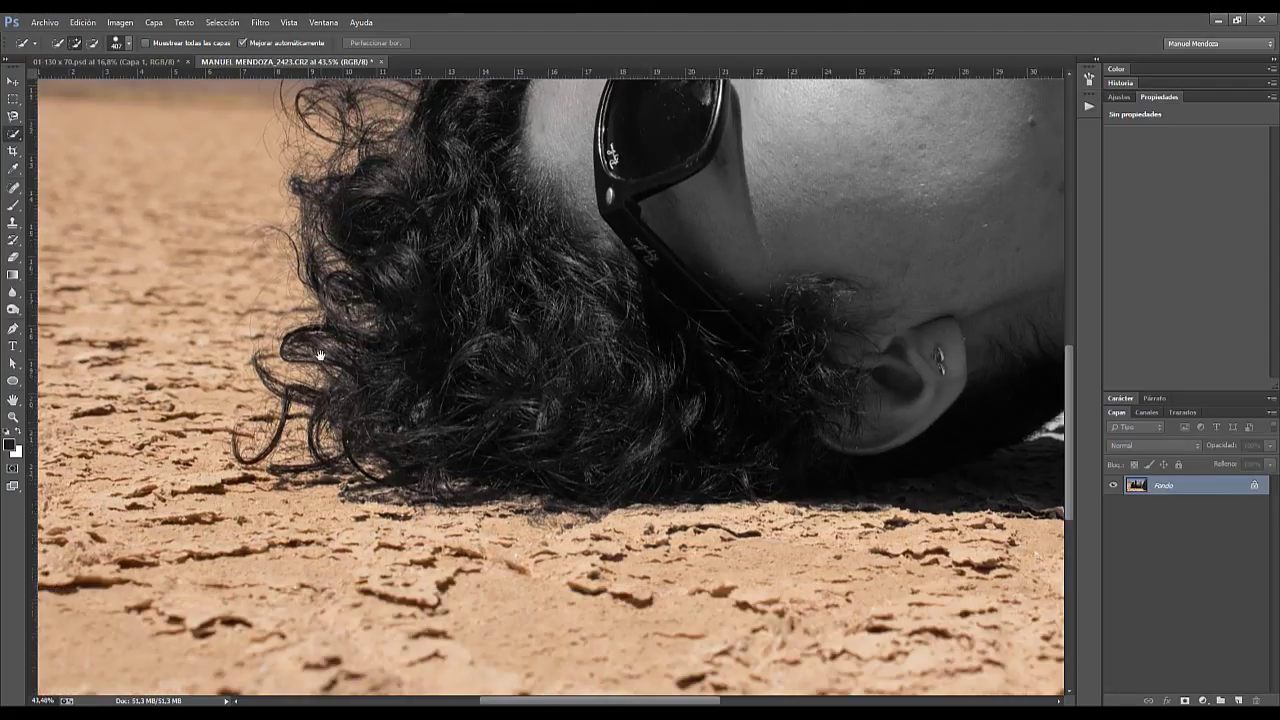
{"action": "scroll", "coordinate": [312, 505], "scroll_direction": "down", "scroll_amount": 2}
{"action": "scroll", "coordinate": [330, 415], "scroll_direction": "down", "scroll_amount": 1}
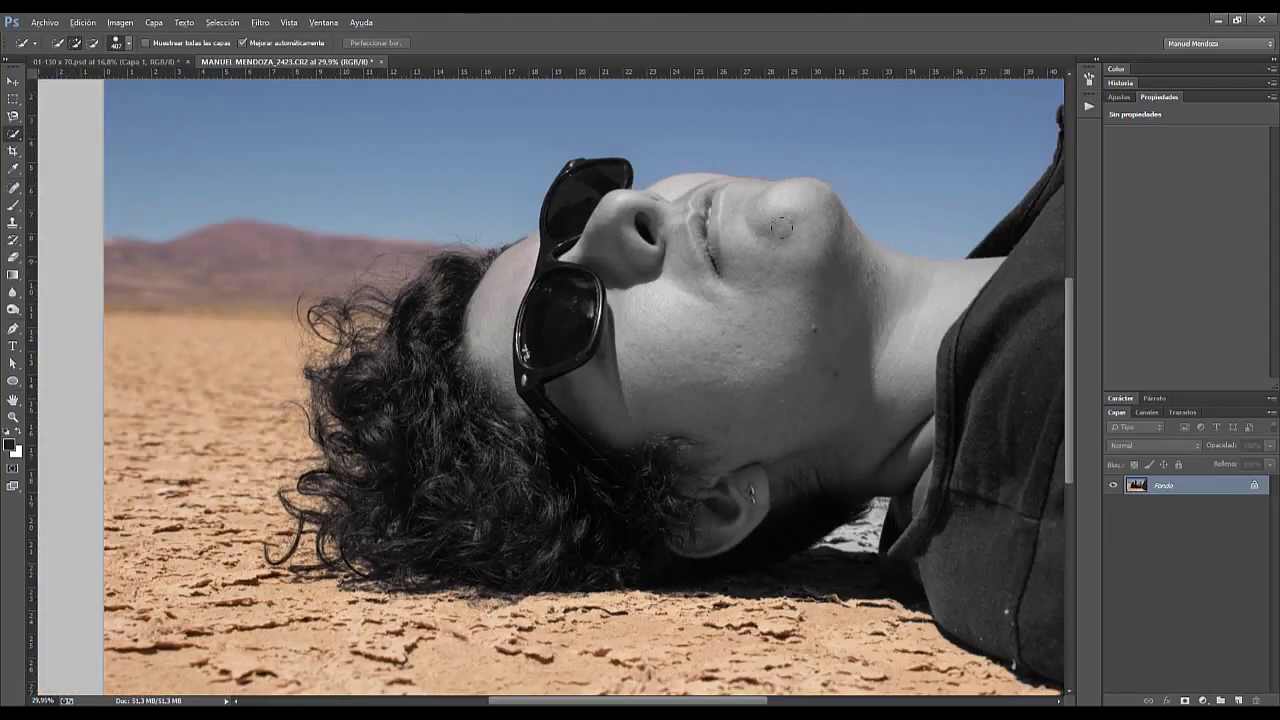
{"action": "scroll", "coordinate": [861, 208], "scroll_direction": "down", "scroll_amount": 1}
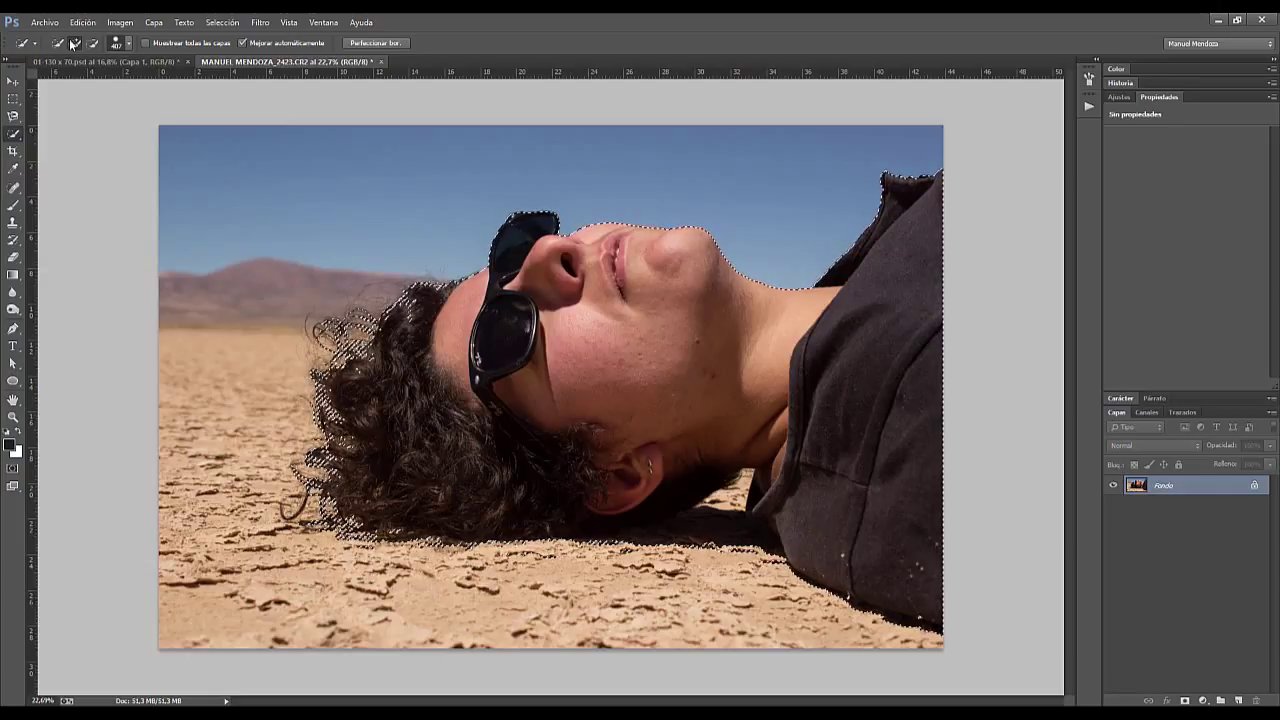
Undo the last selection change, then Quick Select in Add mode along forehead, sunglasses and face
{"action": "scroll", "coordinate": [215, 166], "scroll_direction": "up", "scroll_amount": 3, "text": "alt"}
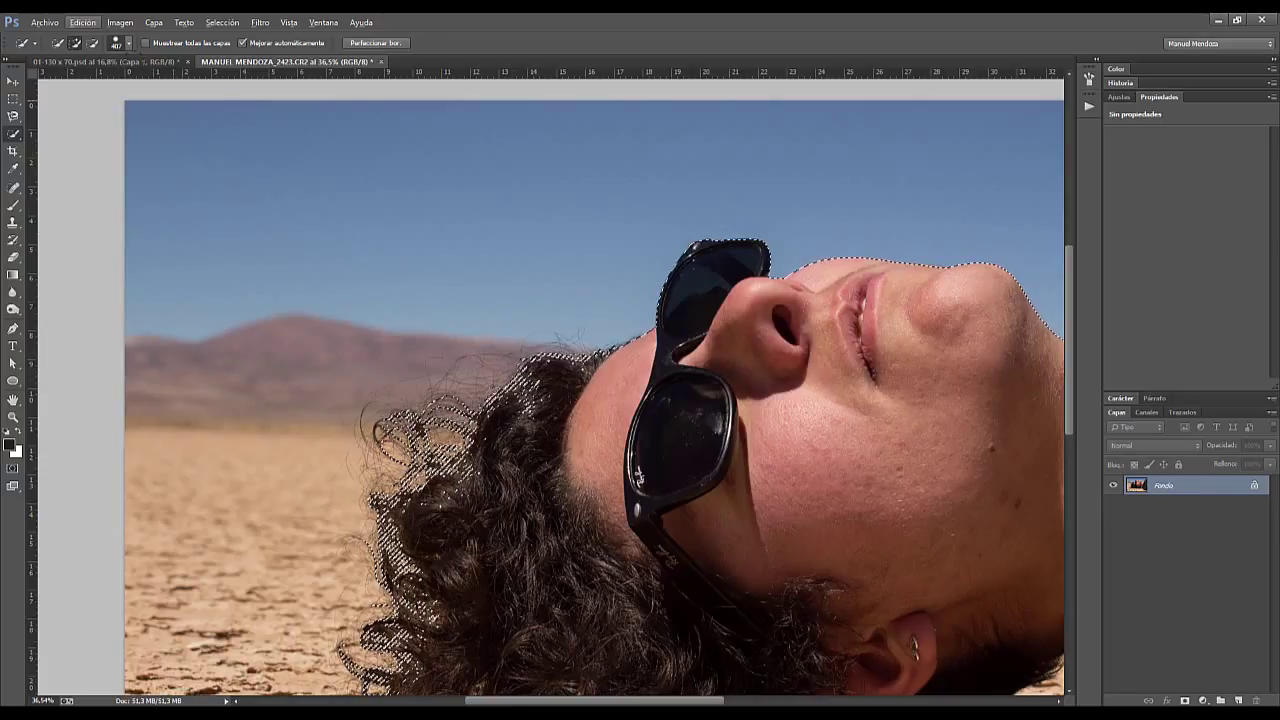
{"action": "key", "text": "ctrl+z"}
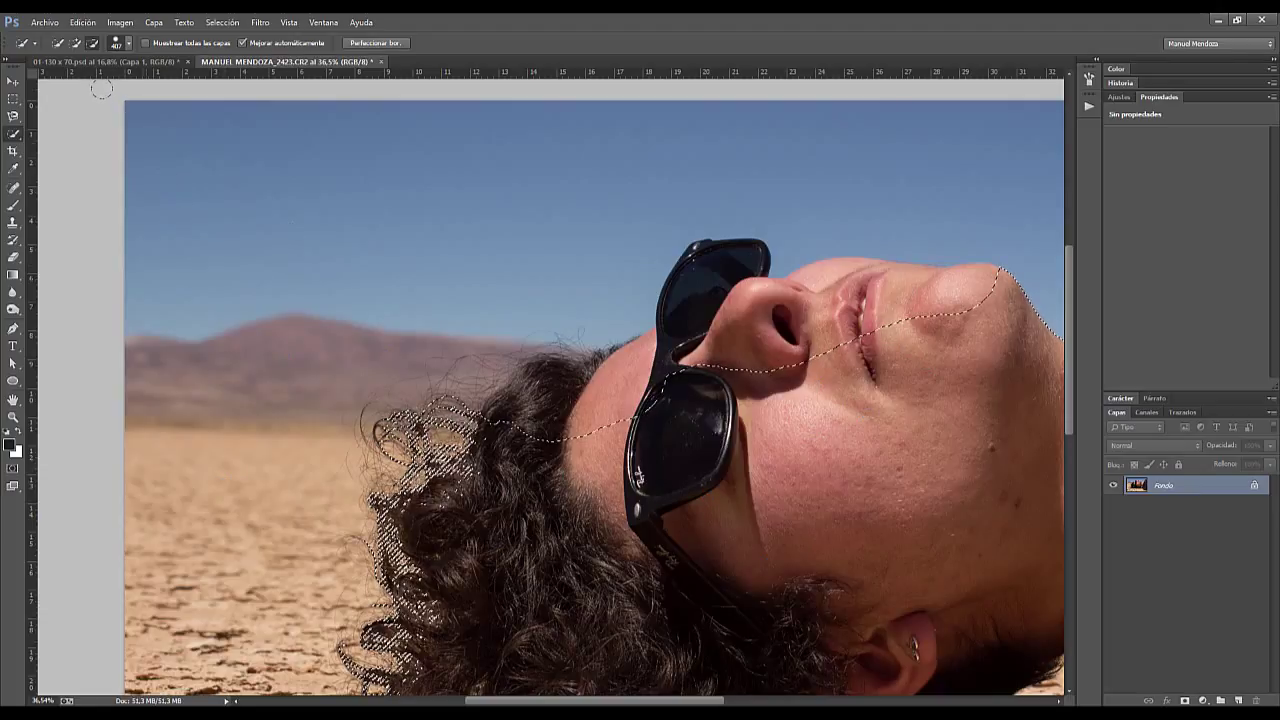
{"action": "left_click", "coordinate": [75, 43]}
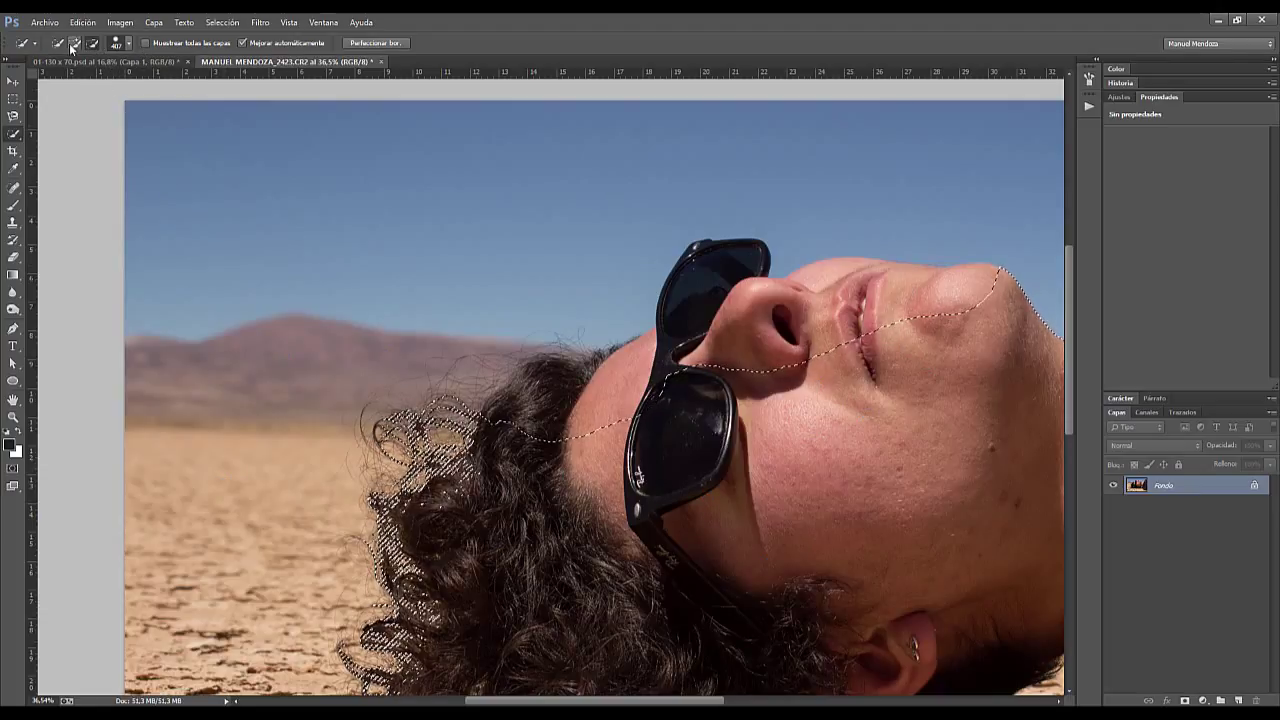
{"action": "left_click_drag", "start_coordinate": [566, 434], "coordinate": [549, 445]}
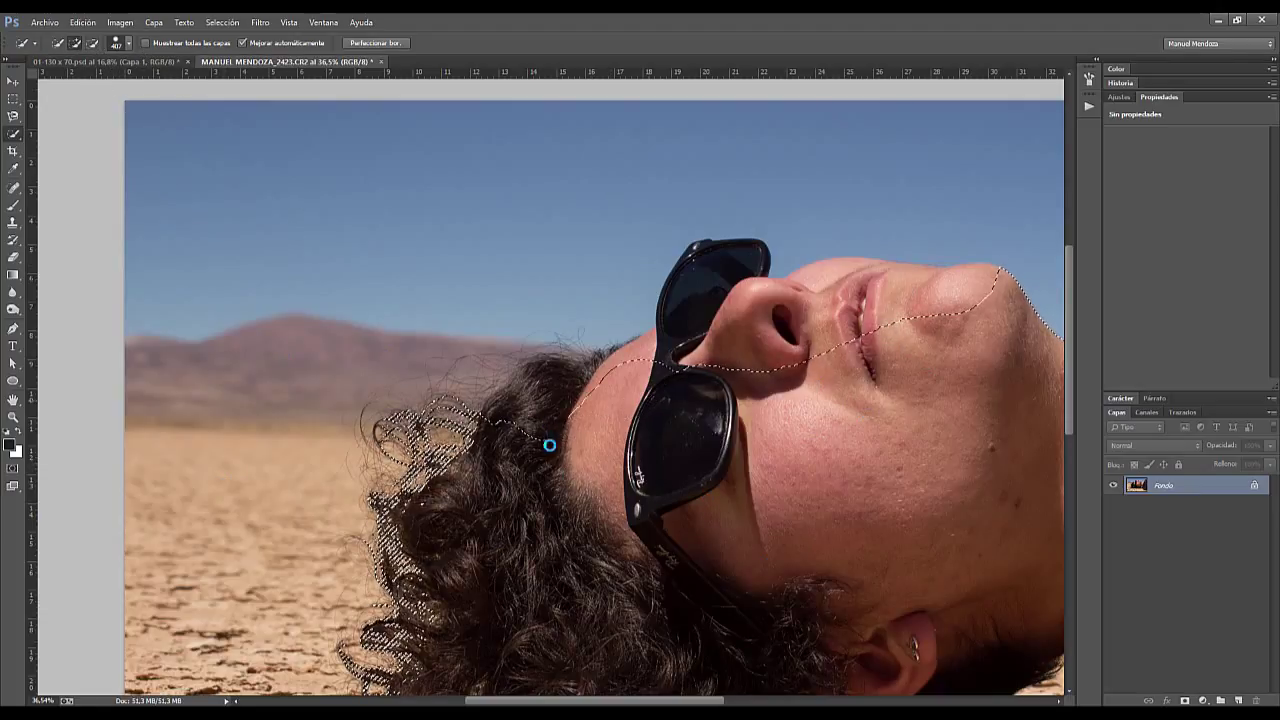
{"action": "mouse_move", "coordinate": [515, 395]}
{"action": "left_mouse_down"}
{"action": "mouse_move", "coordinate": [850, 340]}
{"action": "mouse_move", "coordinate": [950, 295]}
{"action": "left_mouse_up"}
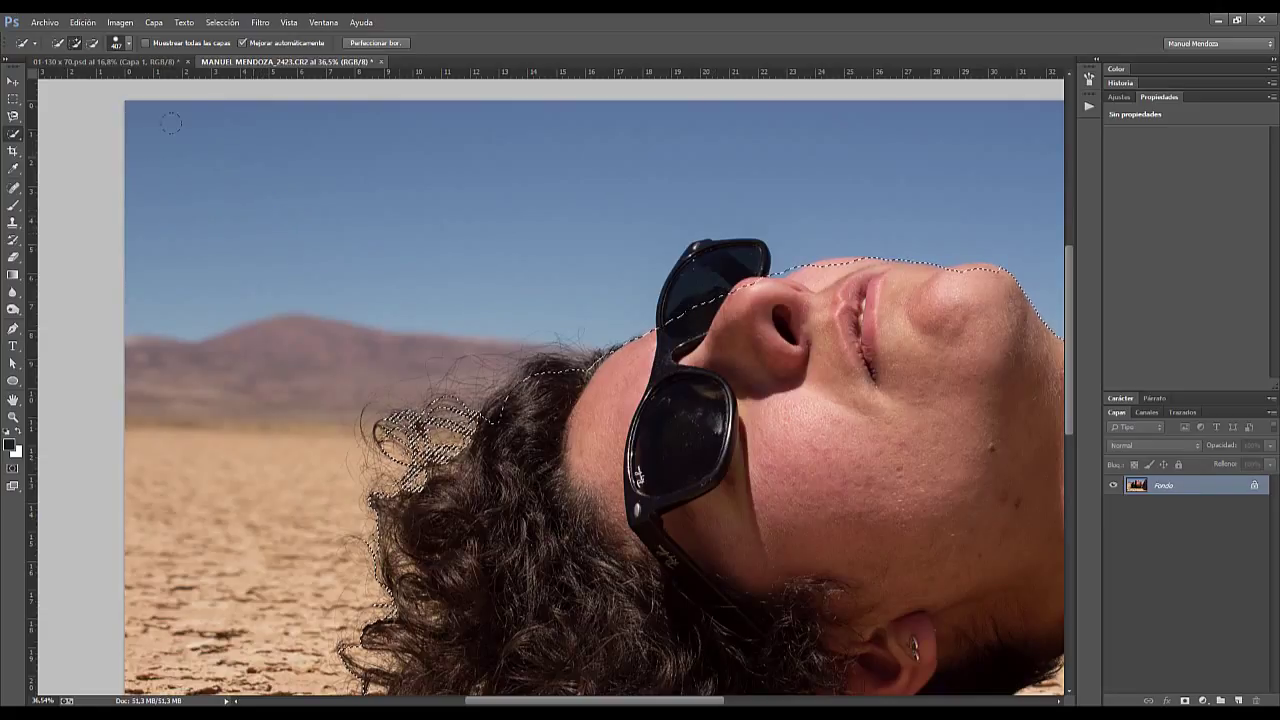
{"action": "scroll", "coordinate": [199, 284], "scroll_direction": "down", "scroll_amount": 2}
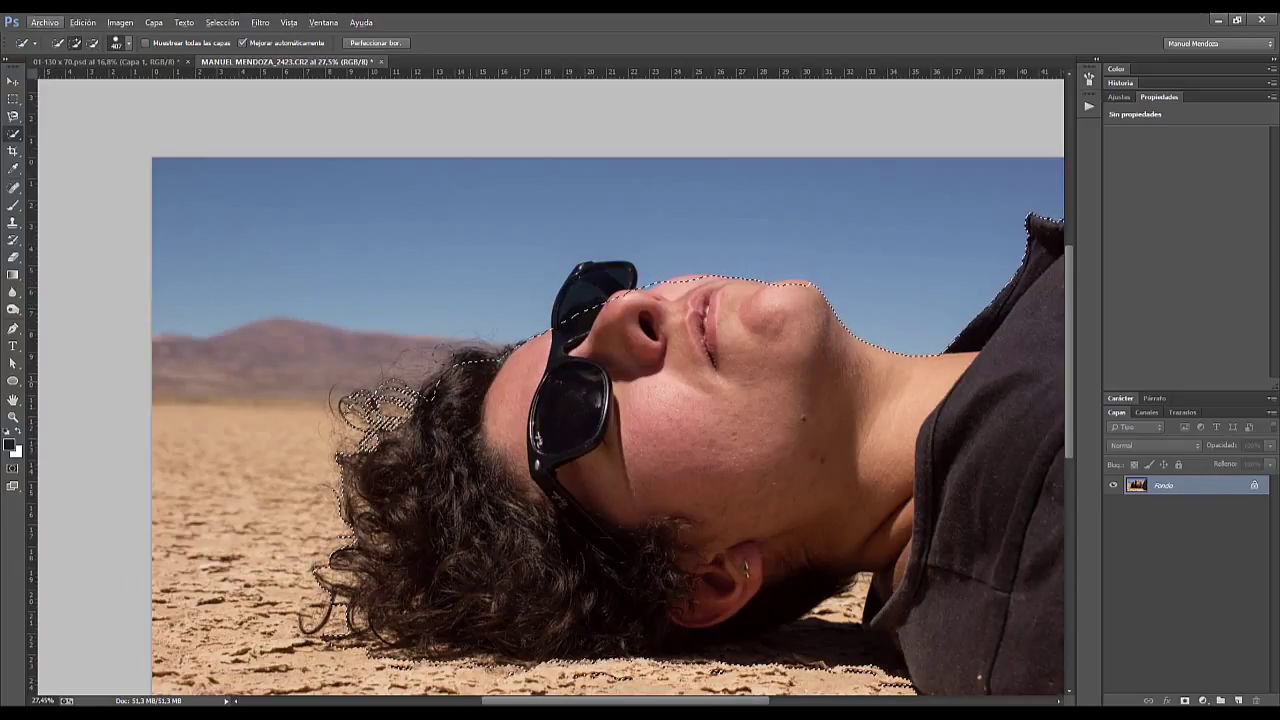
{"action": "left_click_drag", "start_coordinate": [470, 395], "coordinate": [516, 420]}
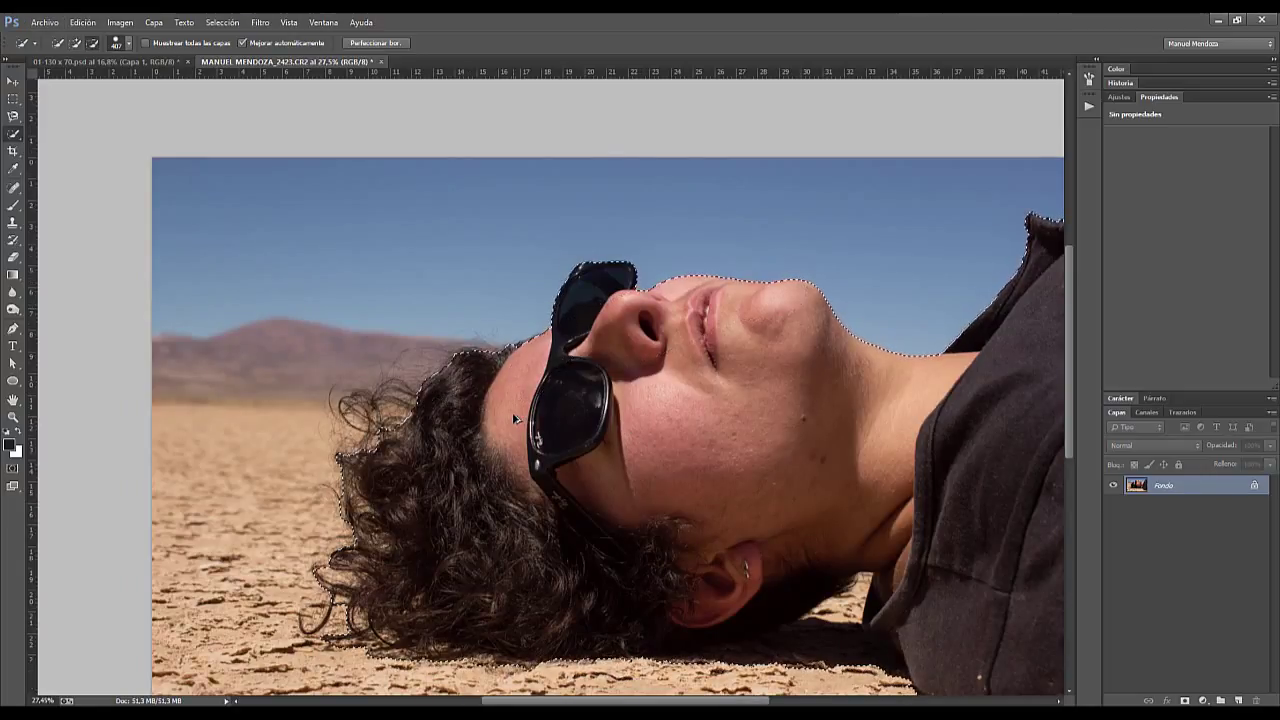
{"action": "left_click", "coordinate": [120, 22]}
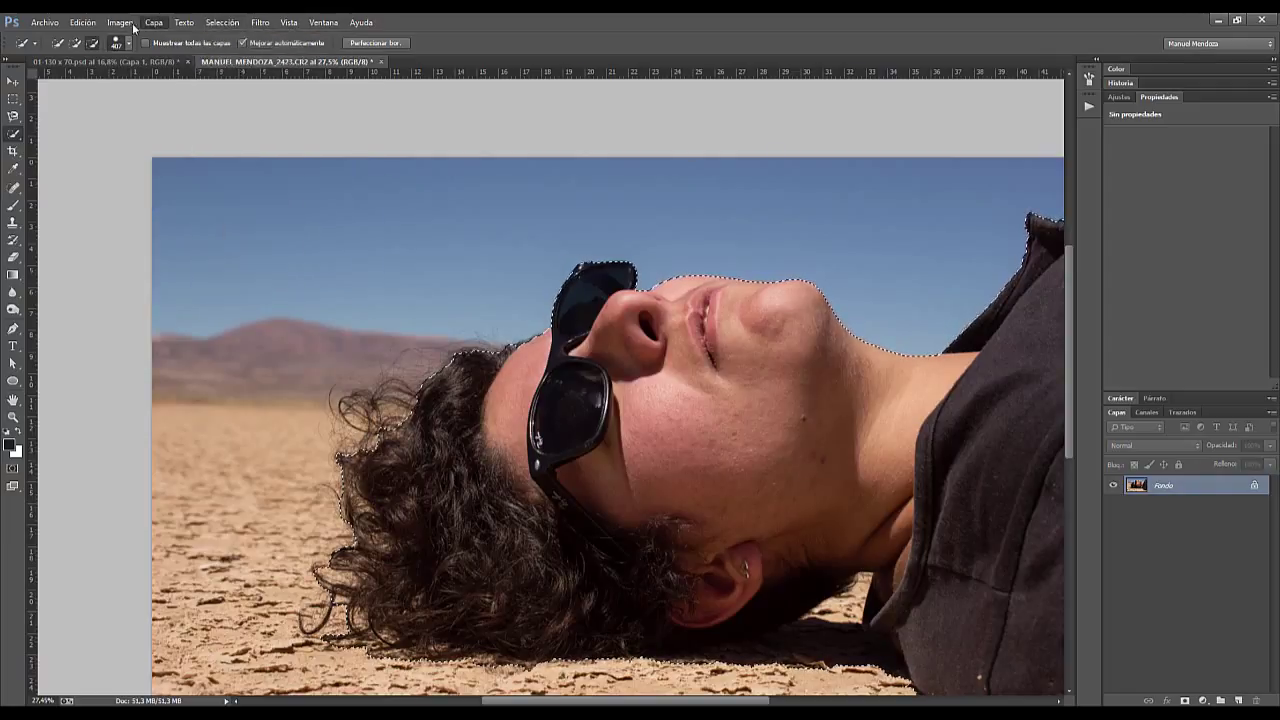
{"action": "mouse_move", "coordinate": [128, 56]}
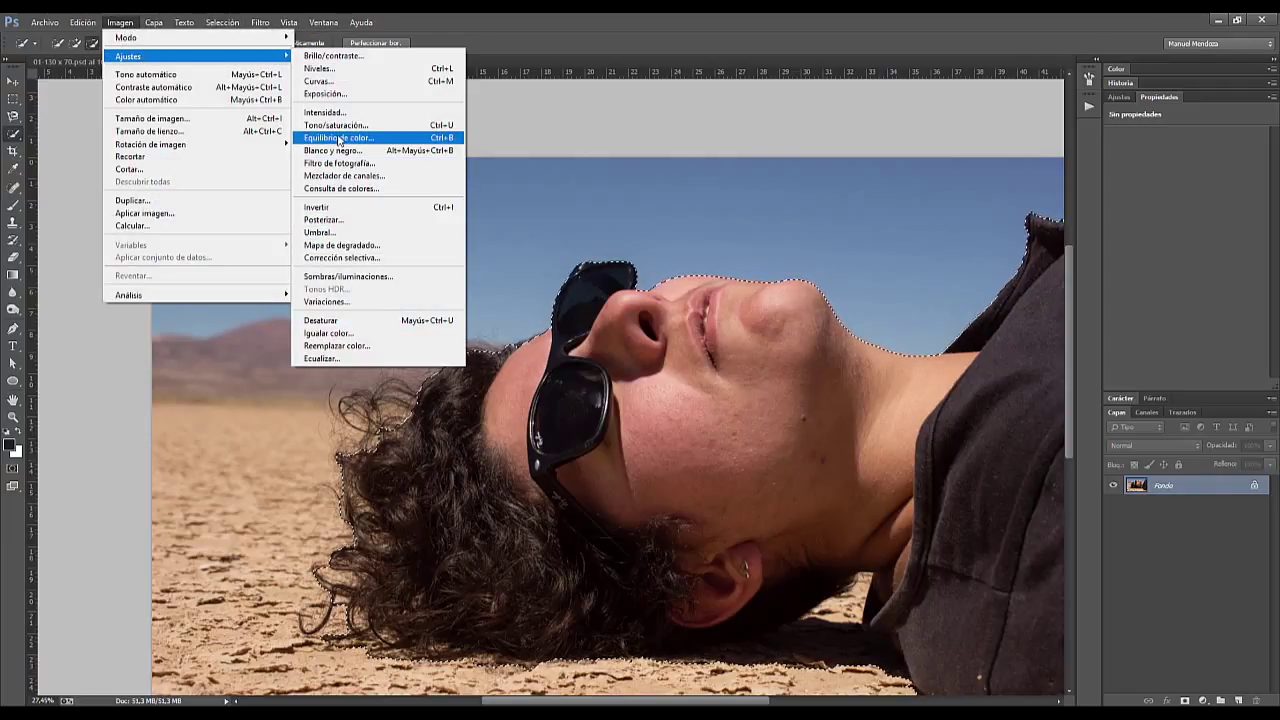
Desaturate the selected person and save the selection as a channel named 'recorte'
{"action": "left_click", "coordinate": [322, 320]}
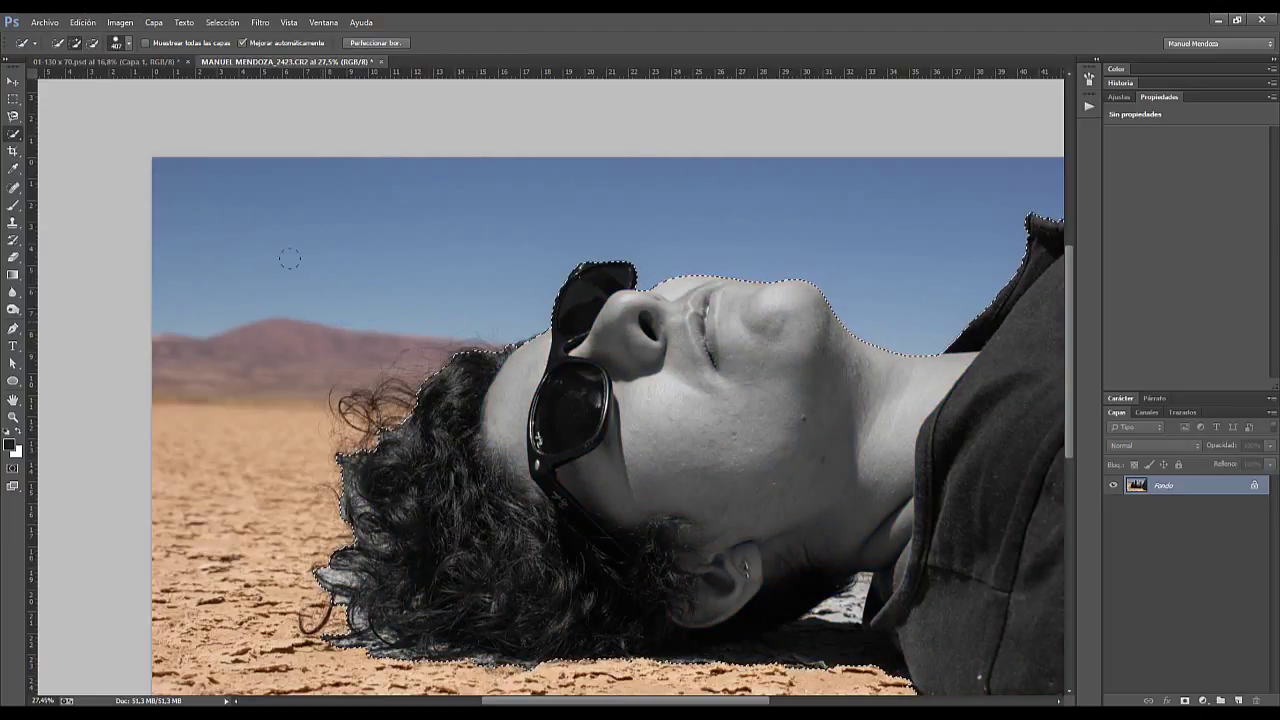
{"action": "left_click", "coordinate": [220, 22]}
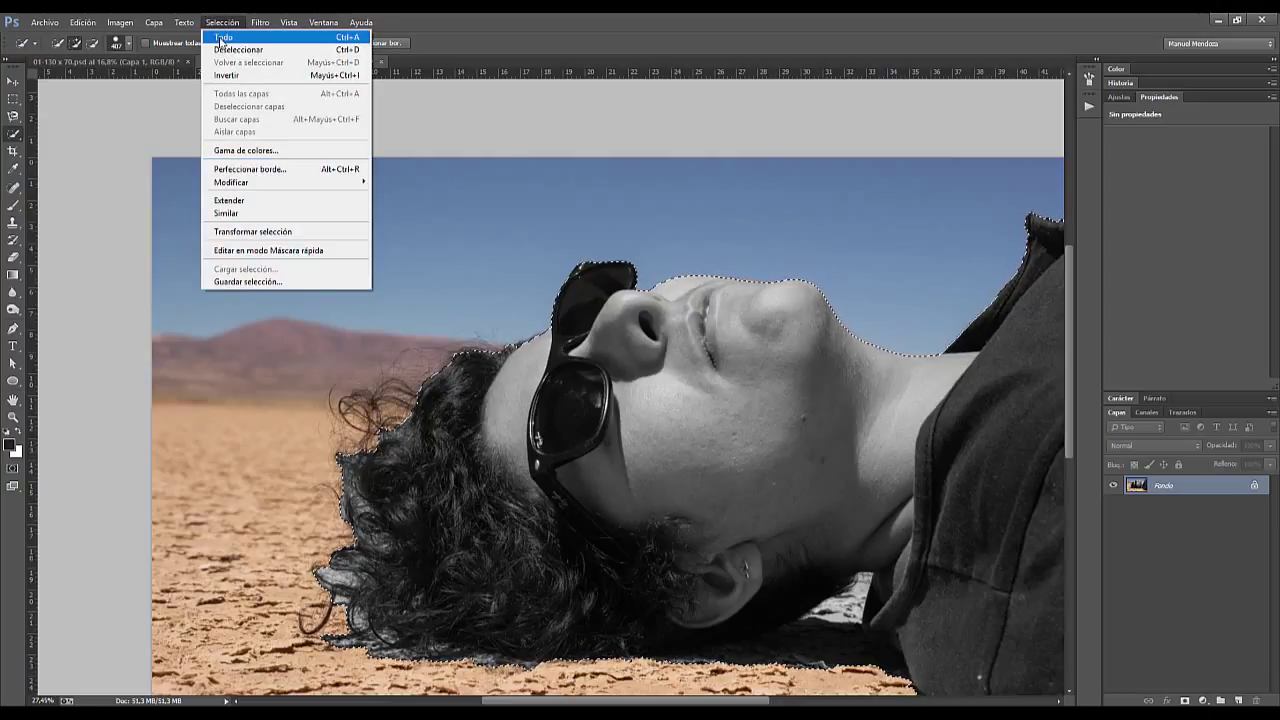
{"action": "left_click", "coordinate": [266, 282]}
{"action": "type", "text": "recorte"}
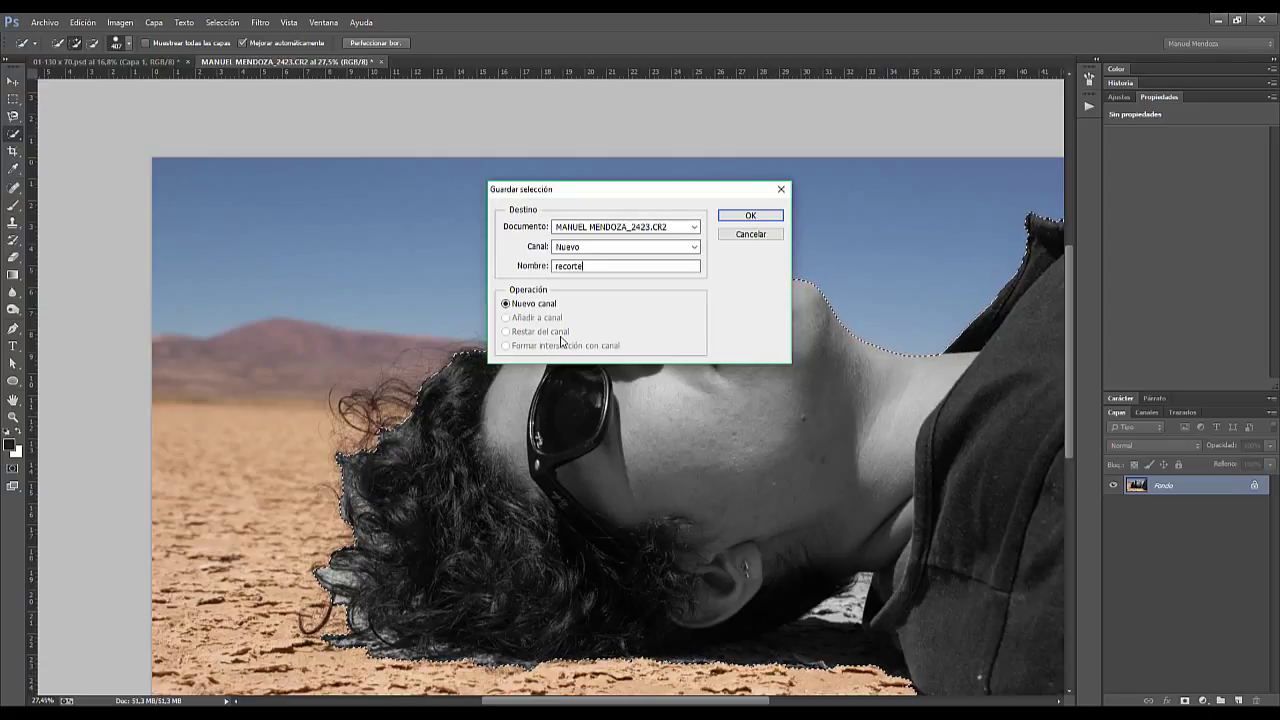
{"action": "left_click", "coordinate": [750, 215]}
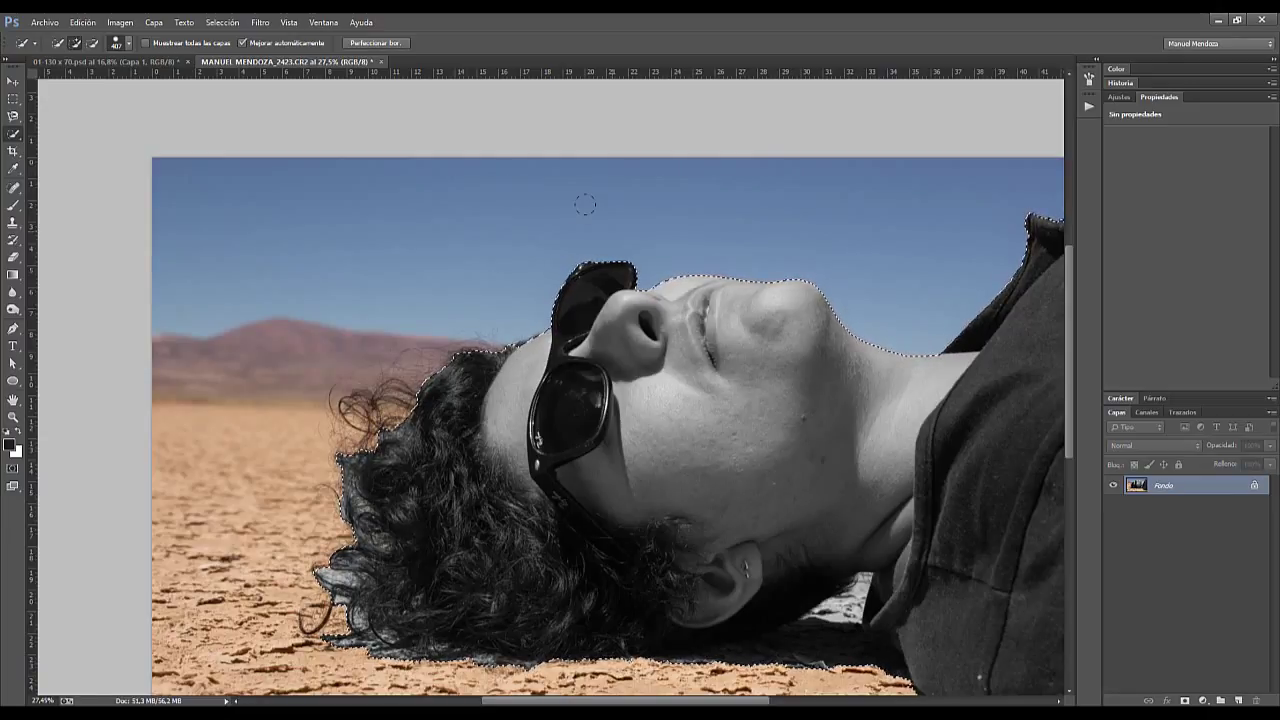
Deselect, then reload the saved 'recorte' channel with Select > Load Selection
{"action": "left_click", "coordinate": [222, 22]}
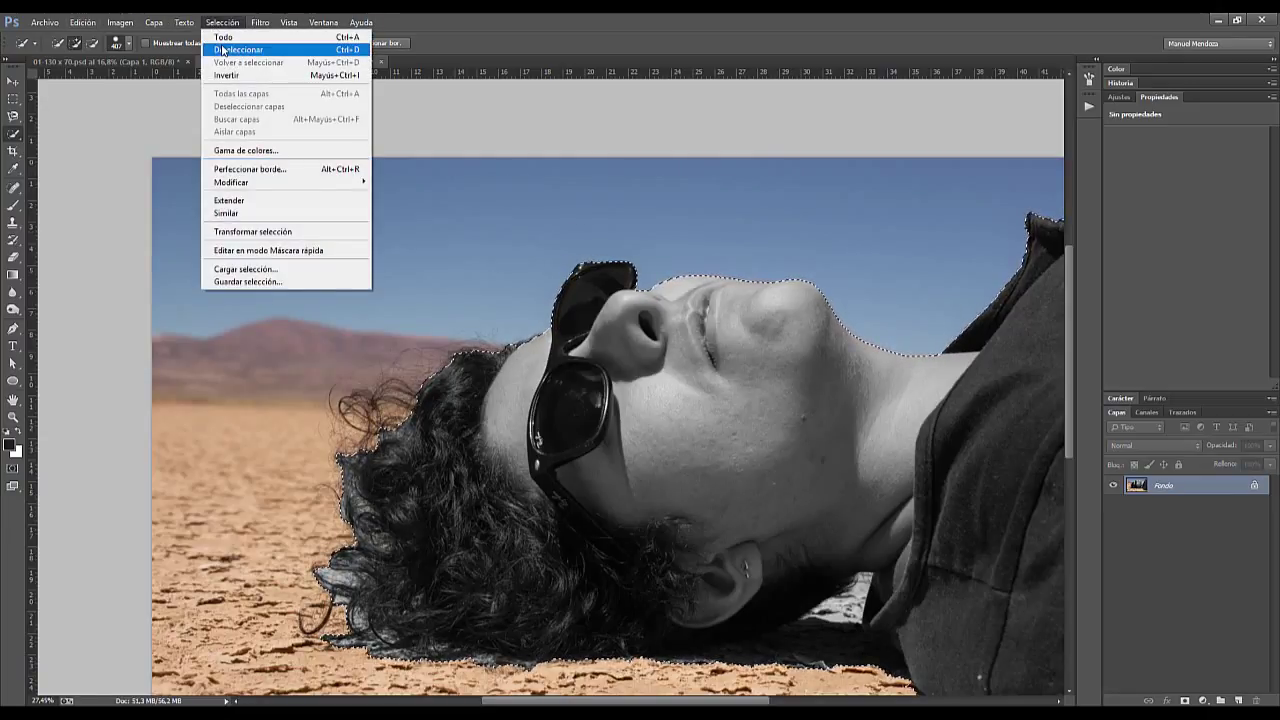
{"action": "left_click", "coordinate": [238, 49]}
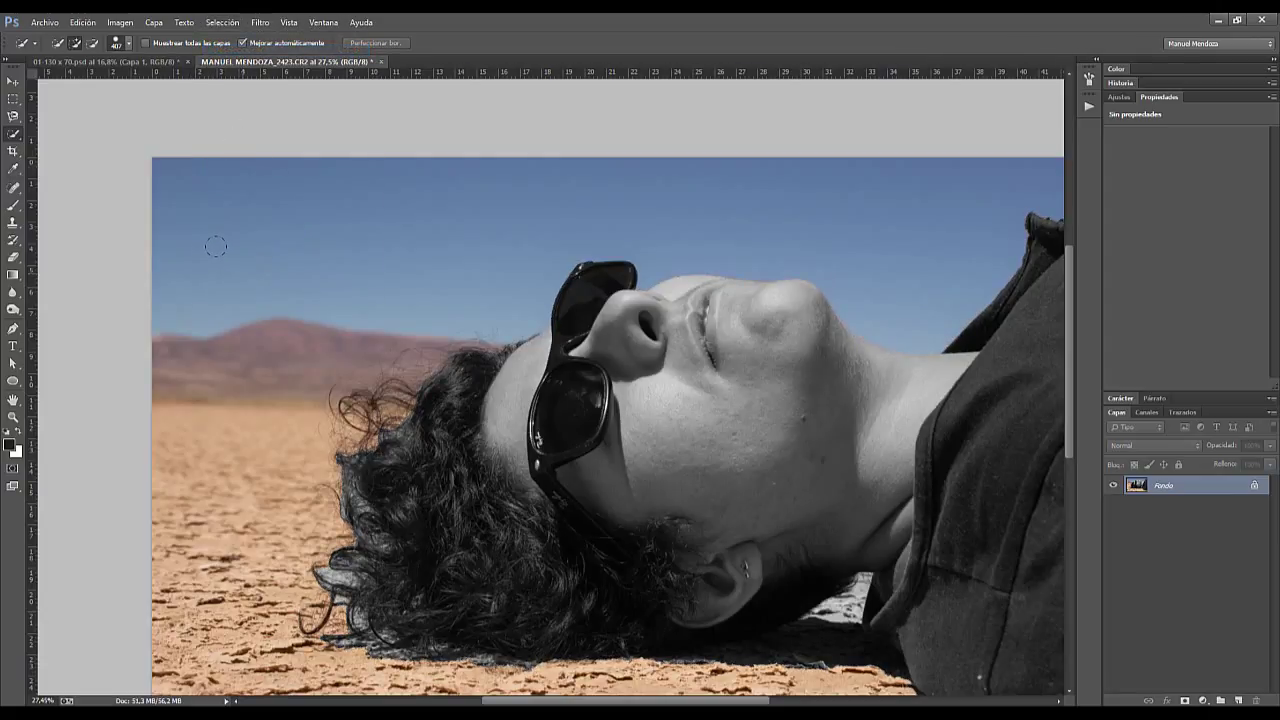
{"action": "left_click", "coordinate": [222, 22]}
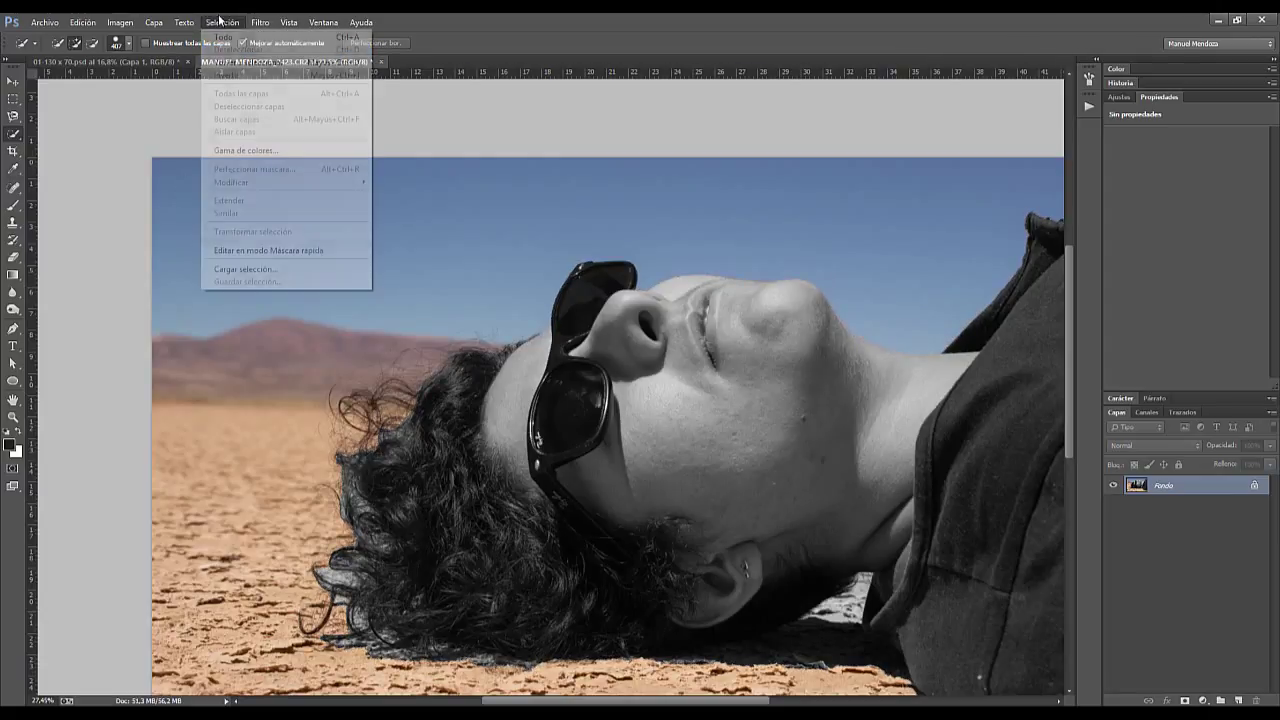
{"action": "left_click", "coordinate": [263, 272]}
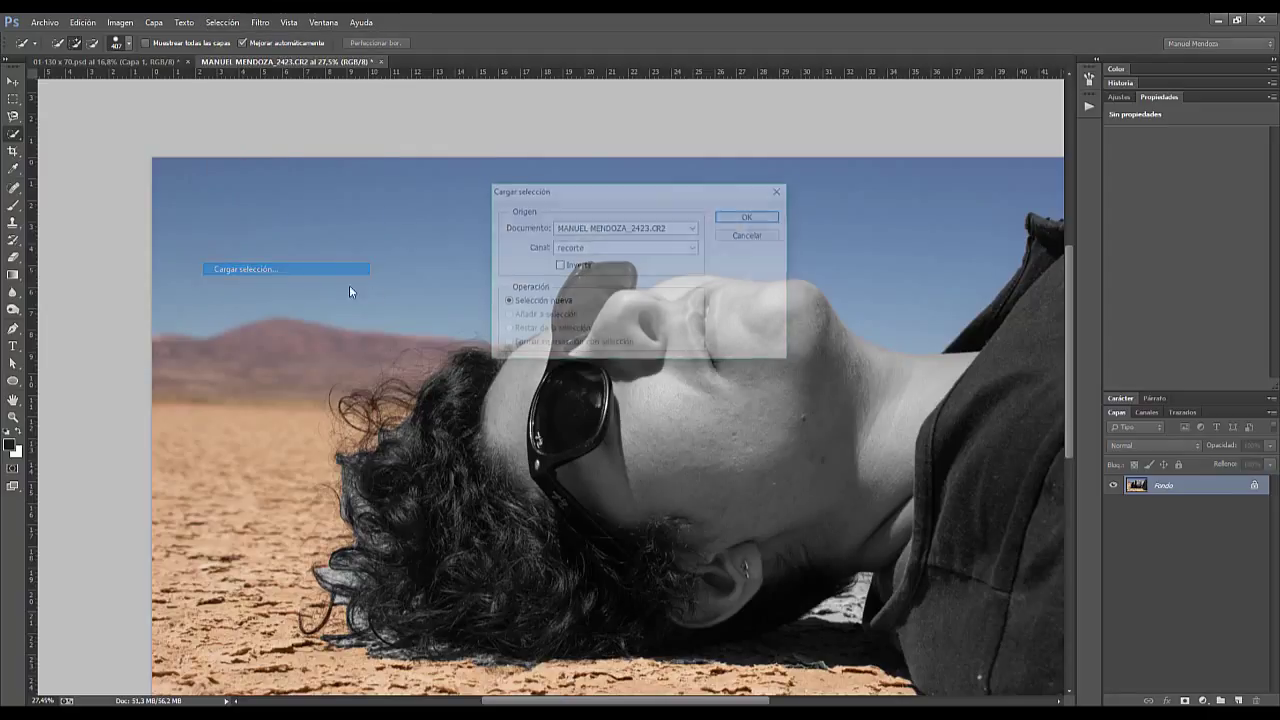
{"action": "left_click", "coordinate": [573, 247]}
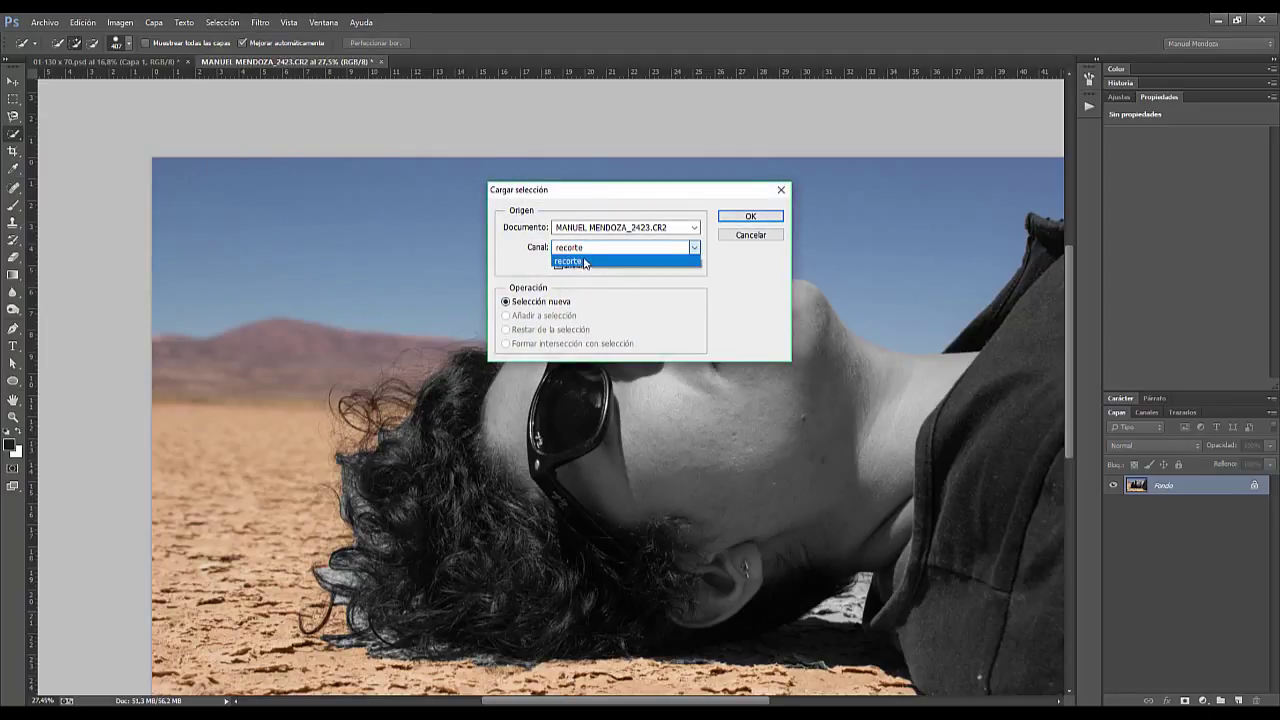
{"action": "left_click", "coordinate": [590, 264]}
{"action": "left_click", "coordinate": [751, 217]}
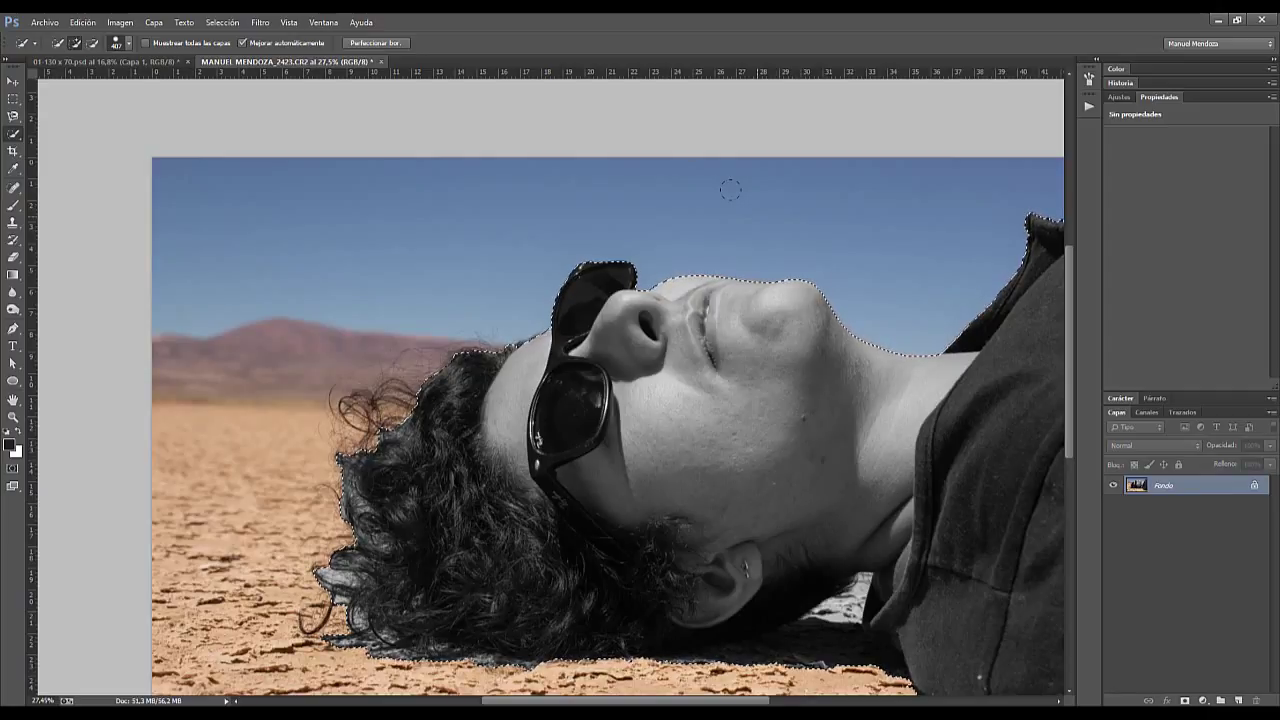
Deselect, undo back to the colour photo, and draw a Lasso selection around the head and hair
{"action": "key", "text": "ctrl+d"}
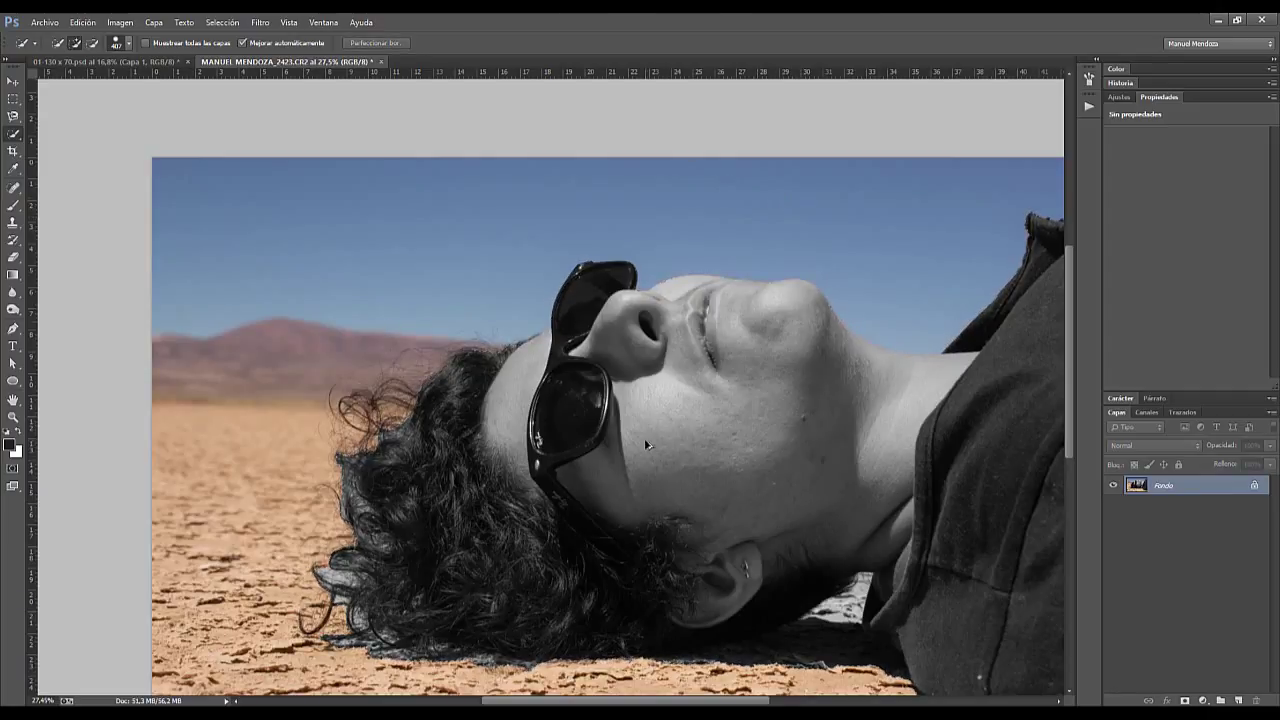
{"action": "key", "text": "ctrl+alt+z"}
{"action": "key", "text": "ctrl+alt+z"}
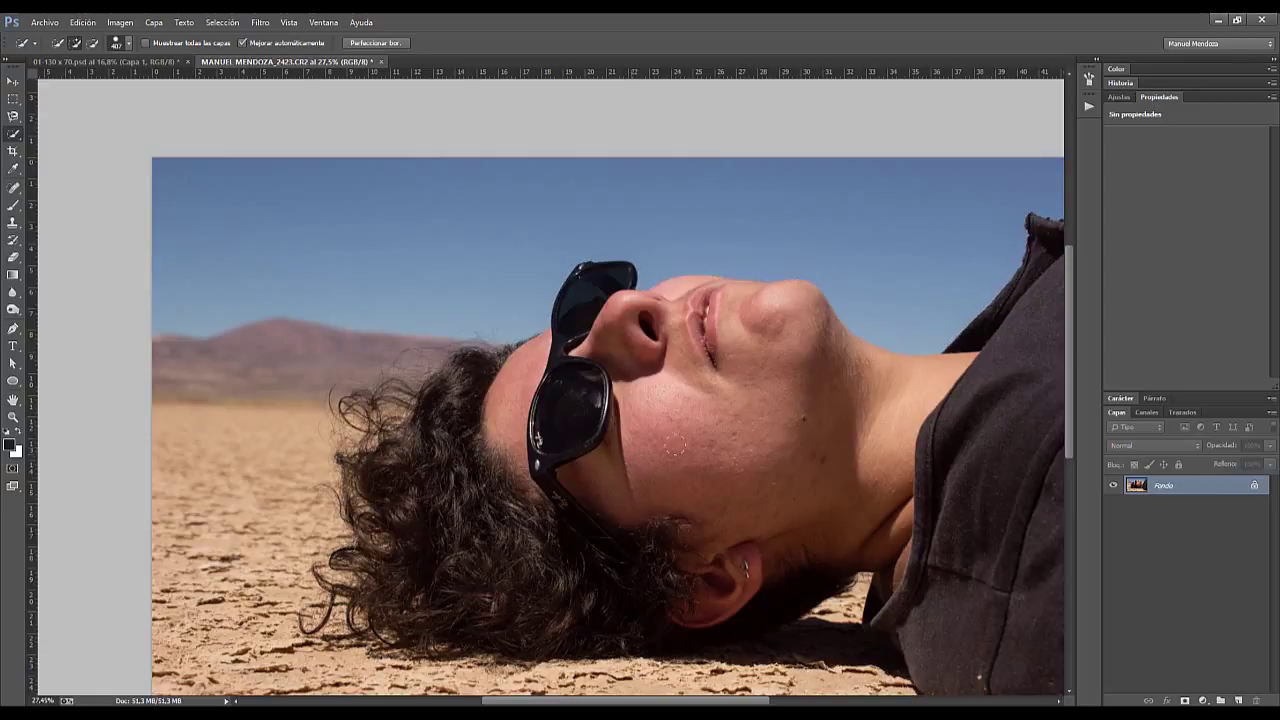
{"action": "right_click", "coordinate": [14, 135]}
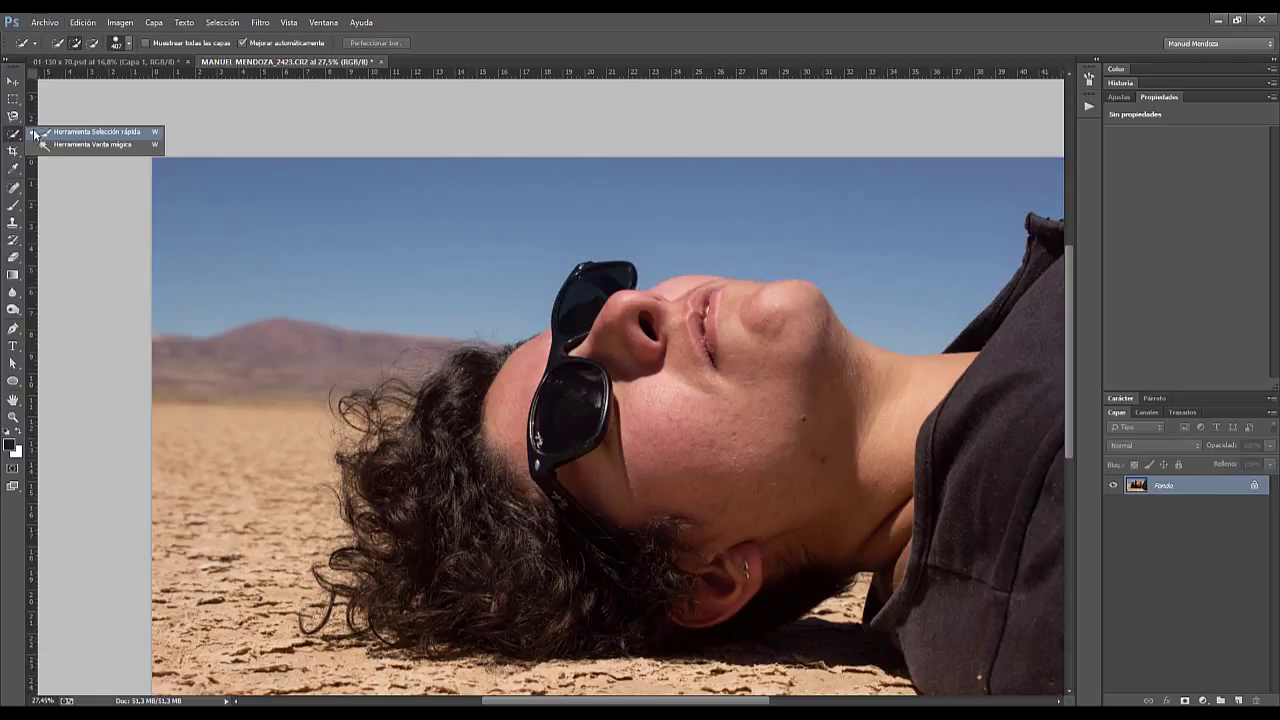
{"action": "left_click", "coordinate": [14, 116]}
{"action": "left_click", "coordinate": [60, 117]}
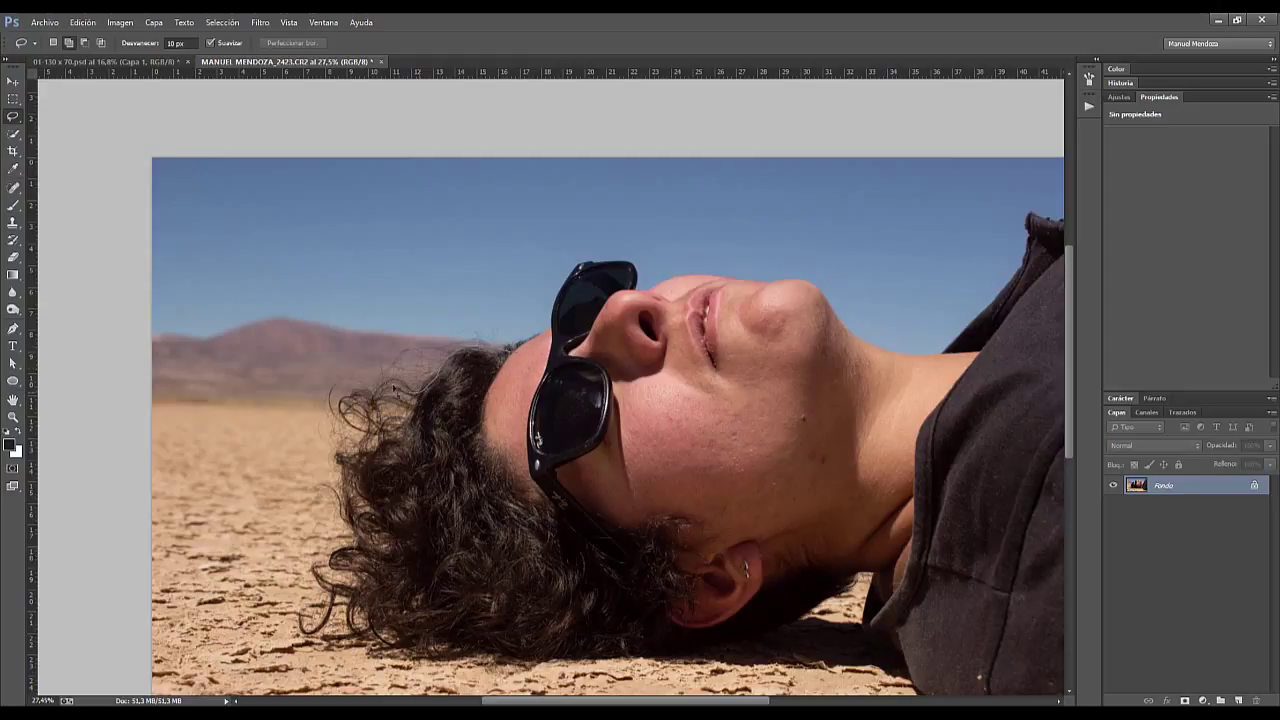
{"action": "left_click_drag", "start_coordinate": [325, 632], "coordinate": [660, 337]}
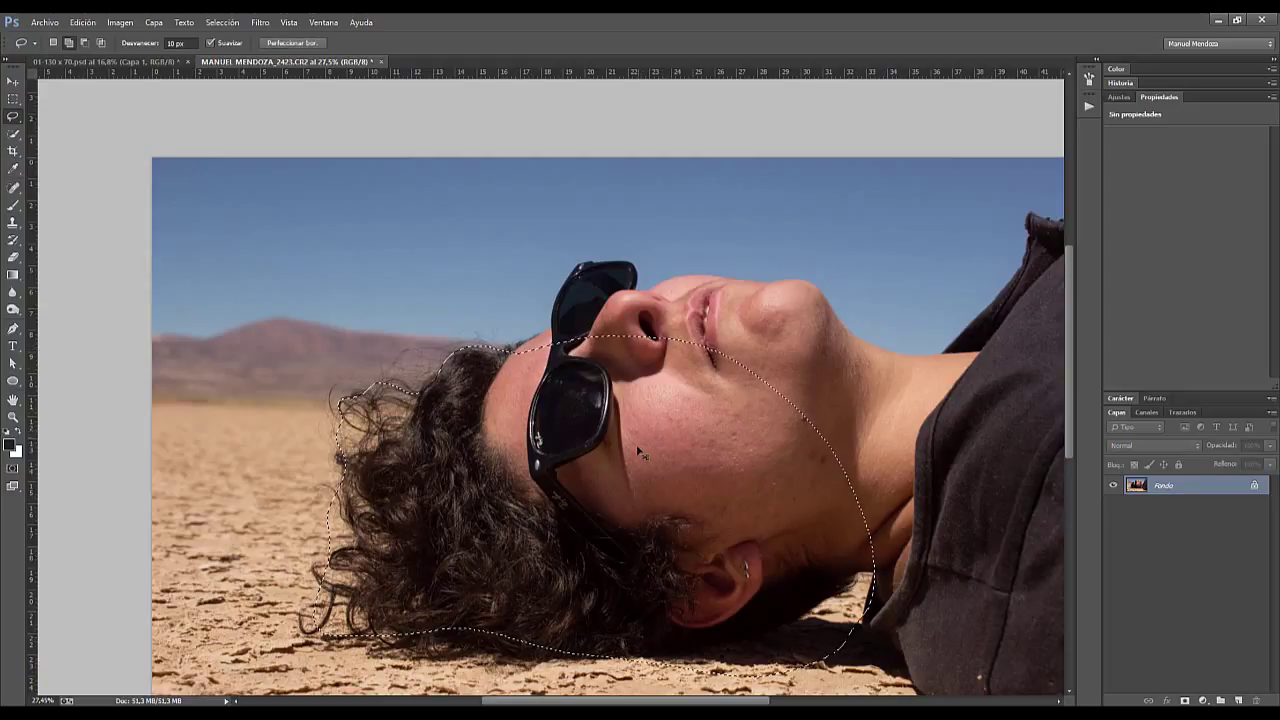
Replace it with a freehand Lasso selection enclosing just the cheek beside the sunglasses
{"action": "key", "text": "ctrl+d"}
{"action": "scroll", "coordinate": [744, 441], "scroll_direction": "up", "scroll_amount": 2}
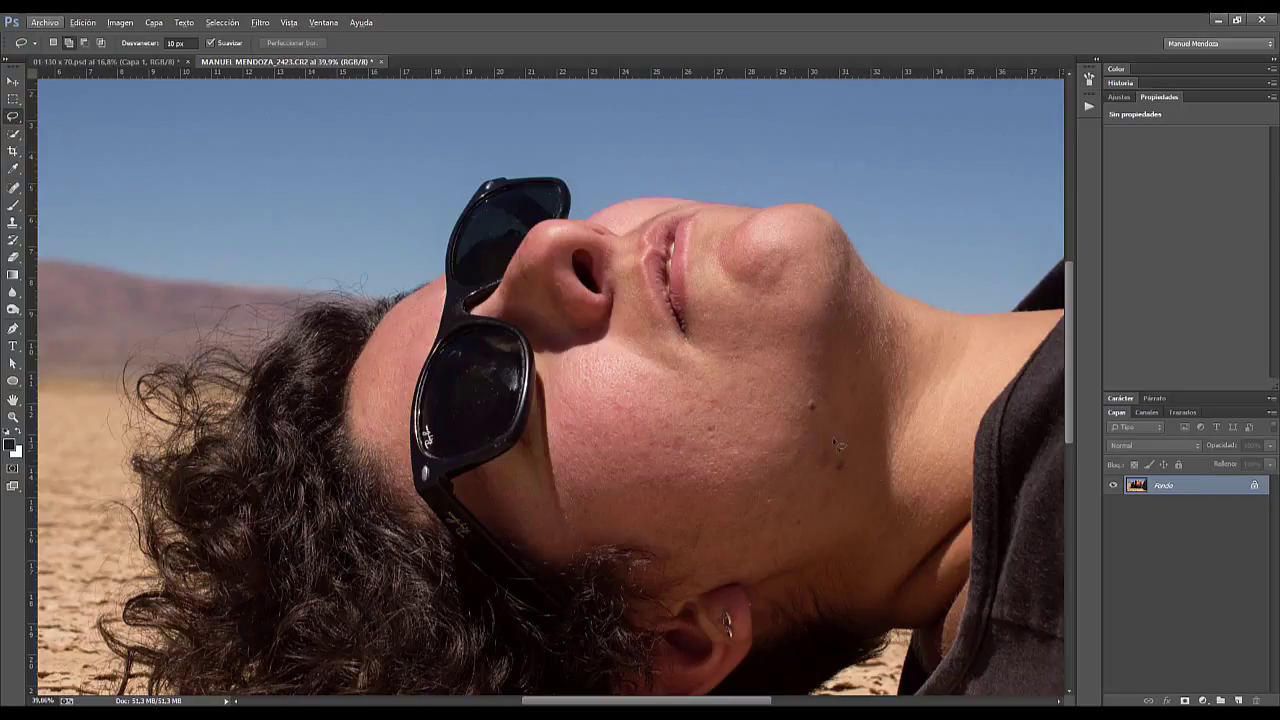
{"action": "scroll", "coordinate": [838, 444], "scroll_direction": "down", "scroll_amount": 1}
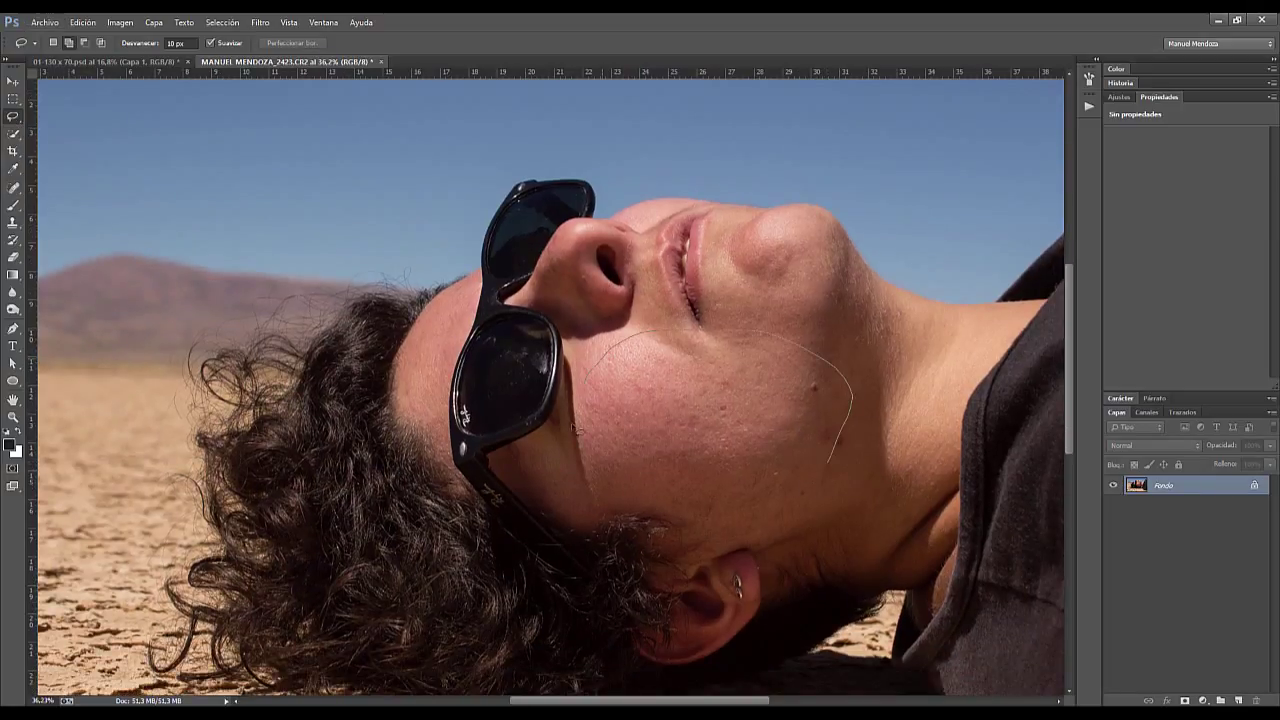
{"action": "left_click_drag", "start_coordinate": [768, 511], "coordinate": [862, 400]}
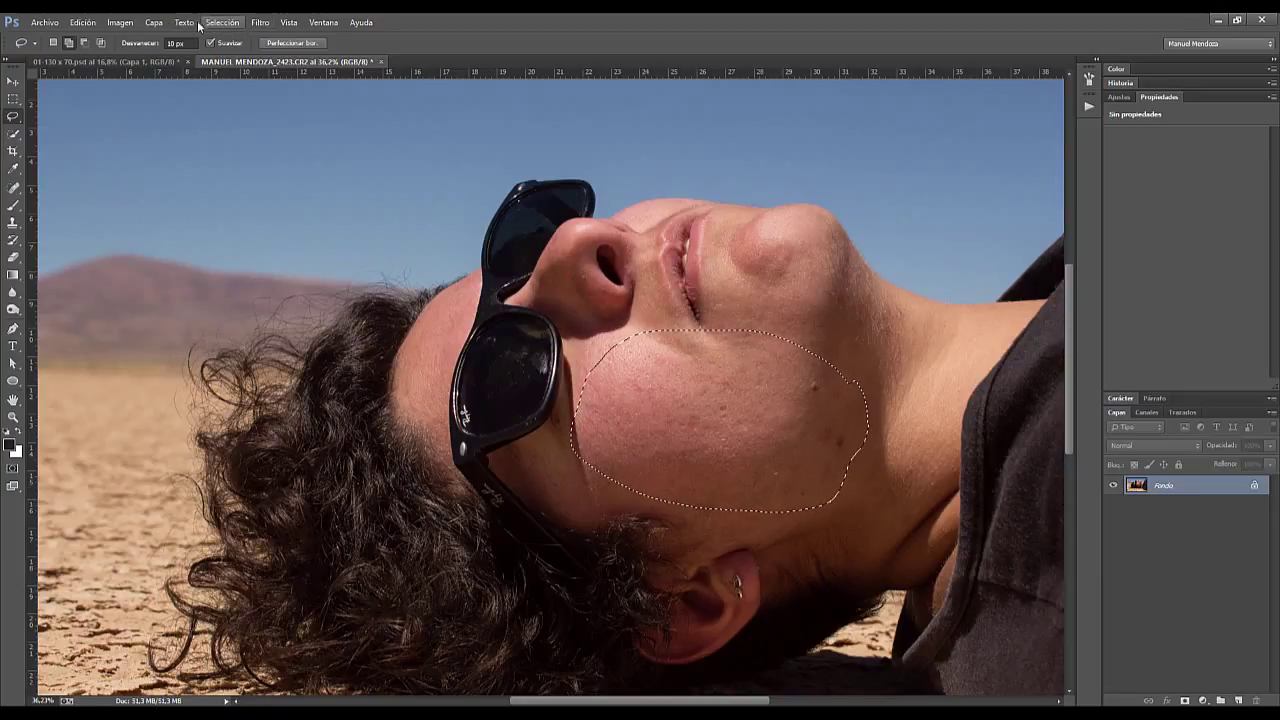
{"action": "left_click", "coordinate": [121, 22]}
{"action": "mouse_move", "coordinate": [195, 56]}
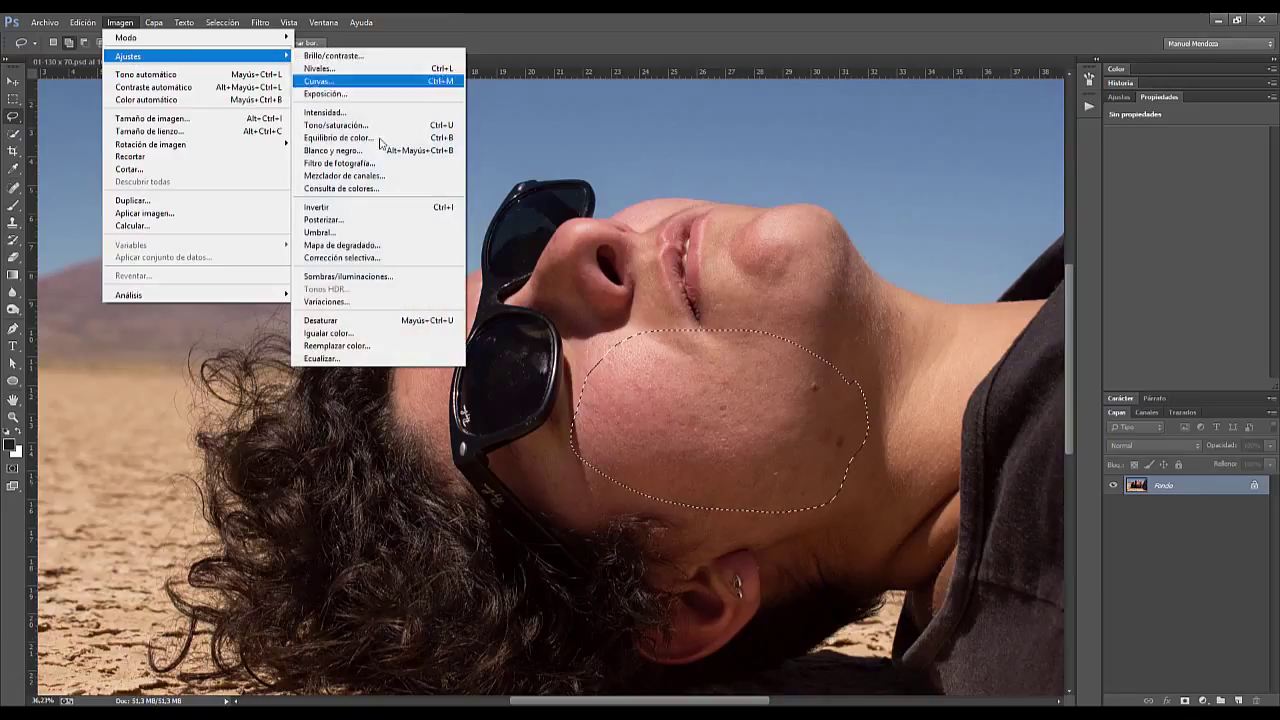
Desaturate the hard-edged cheek selection, then undo it and clear the selection
{"action": "left_click", "coordinate": [333, 320]}
{"action": "key", "text": "ctrl+d"}
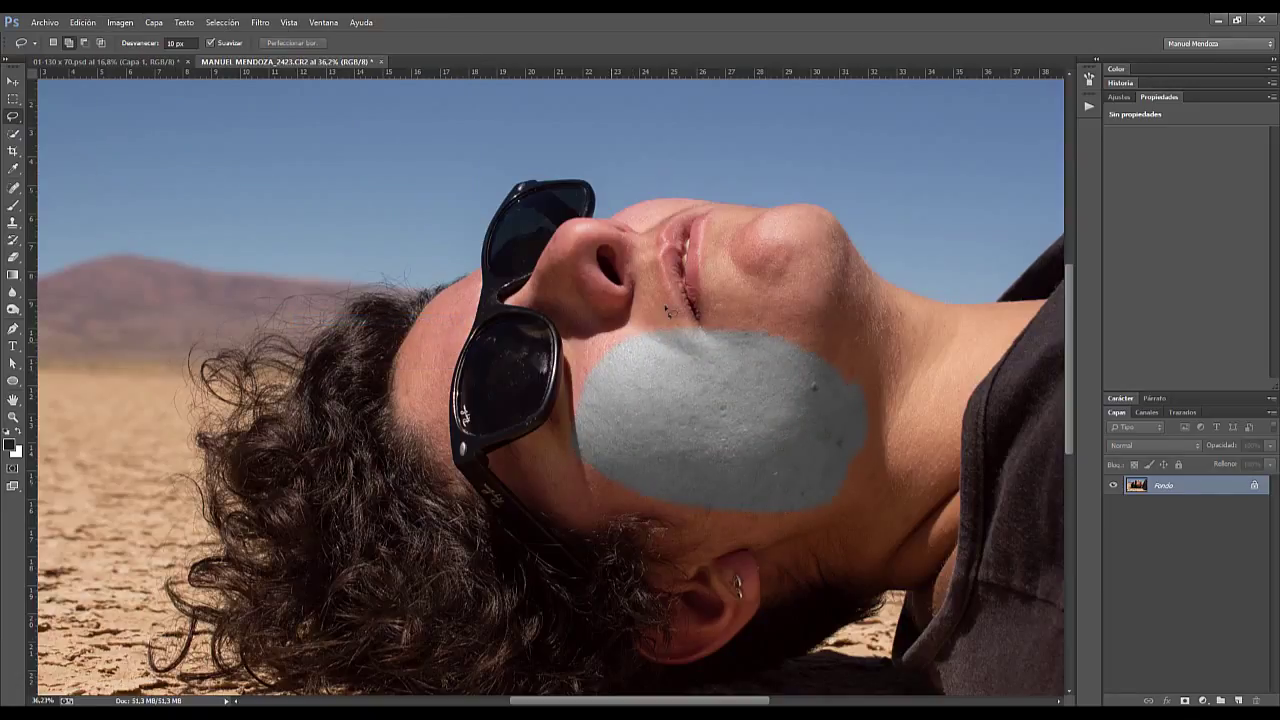
{"action": "scroll", "coordinate": [812, 425], "scroll_direction": "up", "scroll_amount": 2}
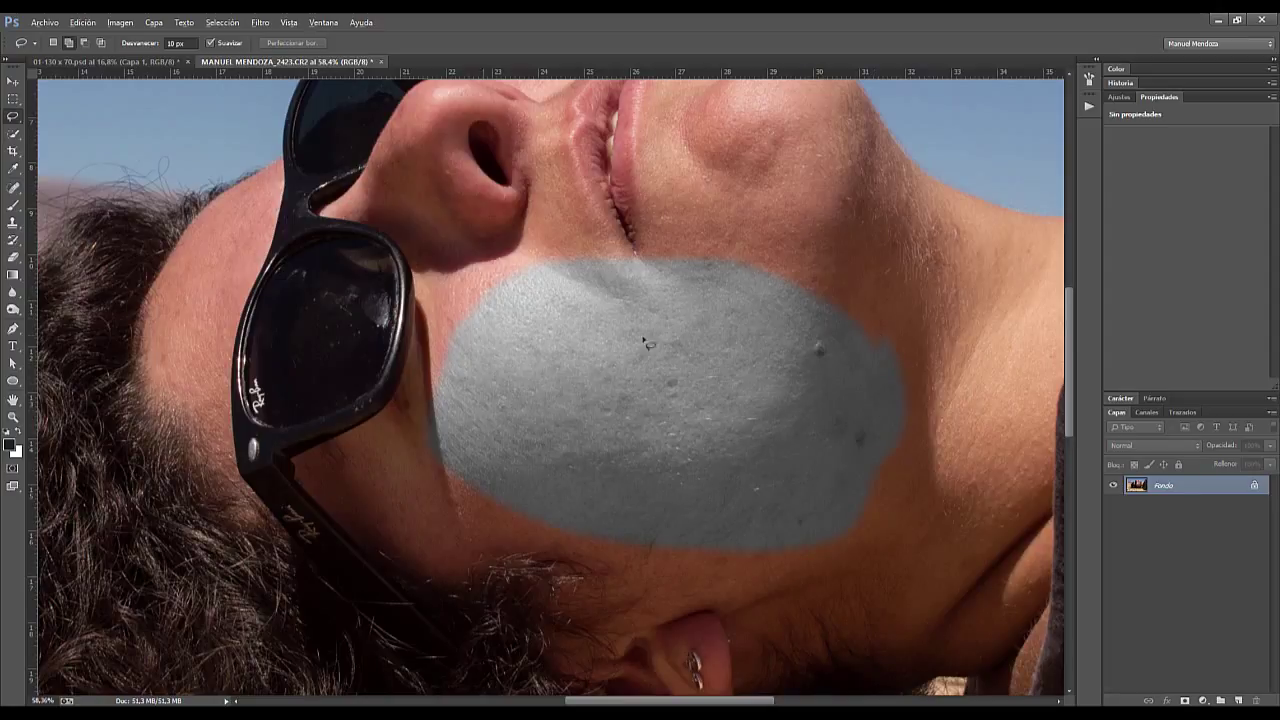
{"action": "key", "text": "alt"}
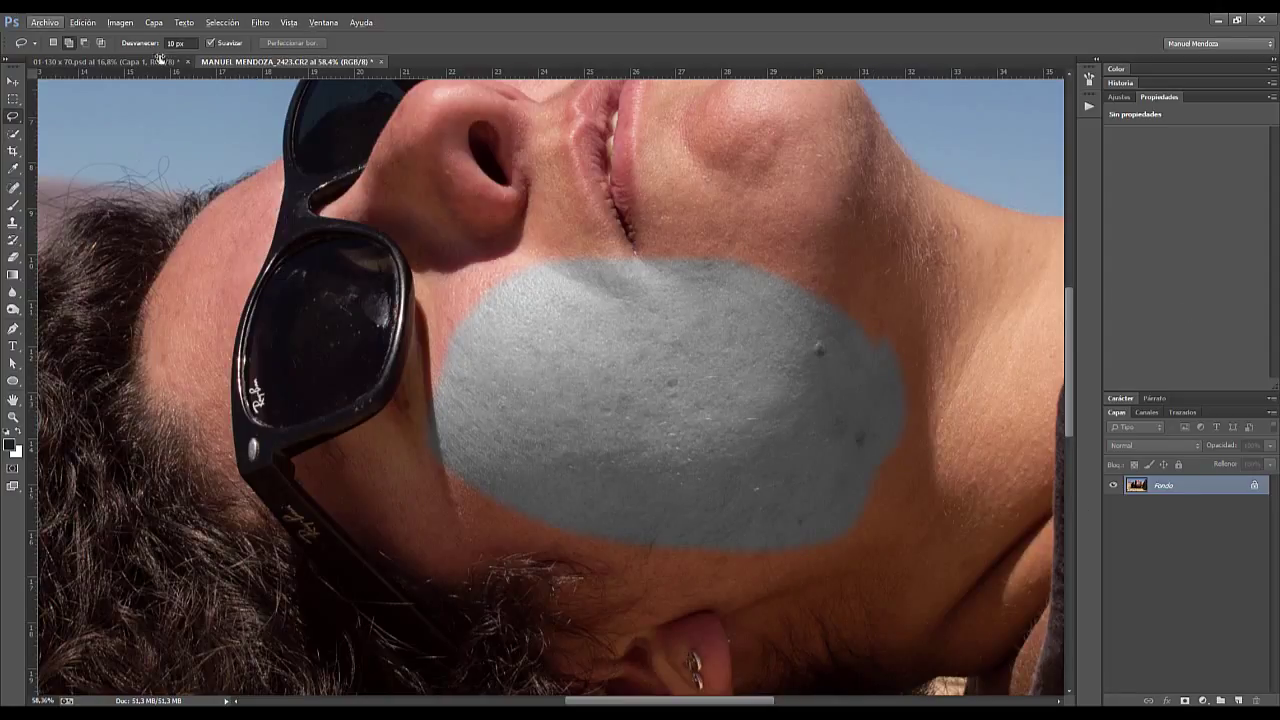
{"action": "key", "text": "q"}
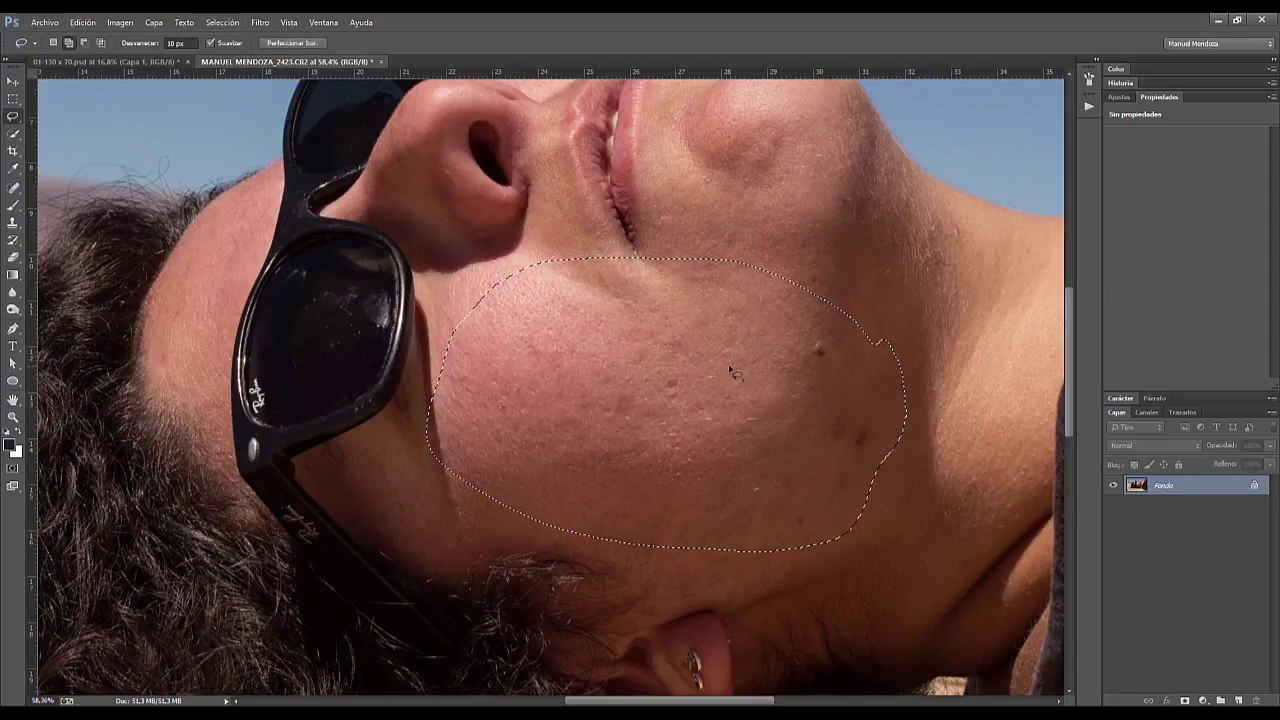
{"action": "key", "text": "ctrl+d"}
{"action": "scroll", "coordinate": [472, 316], "scroll_direction": "down", "scroll_amount": 1}
Set a 100 px feather, re-lasso the cheek along the jaw, and desaturate it
{"action": "left_click", "coordinate": [180, 43]}
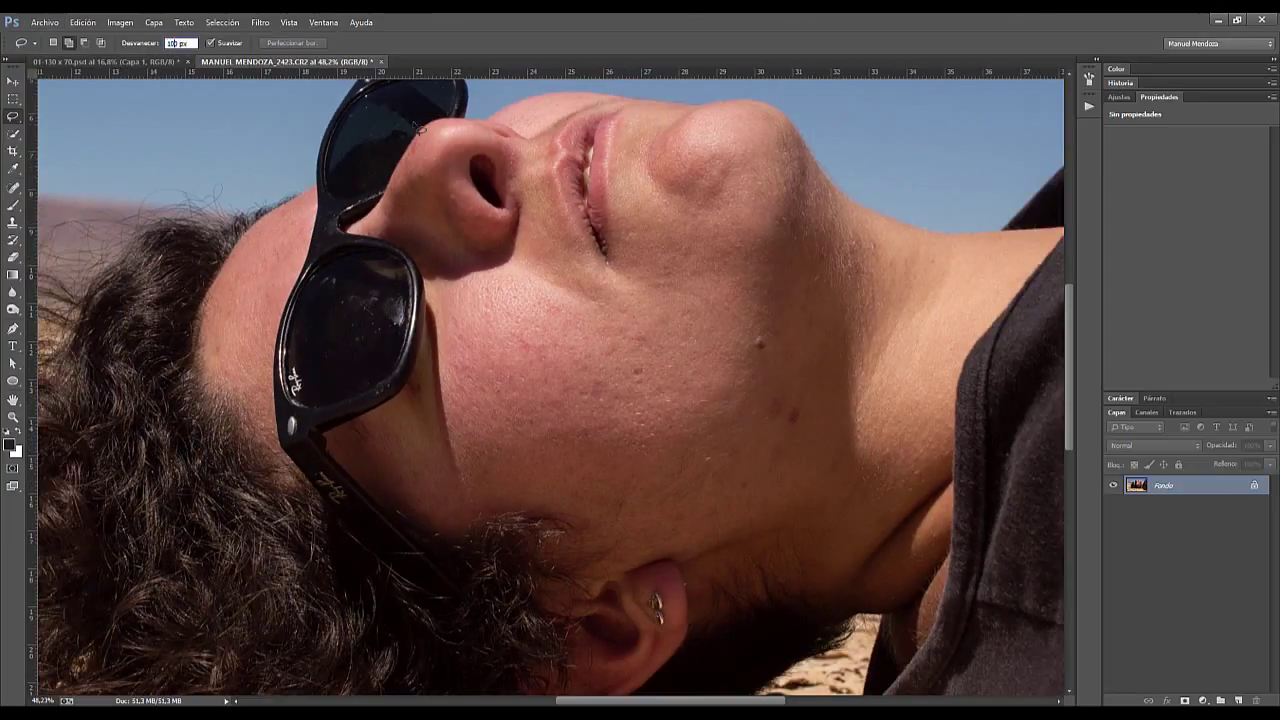
{"action": "mouse_move", "coordinate": [869, 455]}
{"action": "left_mouse_down"}
{"action": "mouse_move", "coordinate": [871, 371]}
{"action": "mouse_move", "coordinate": [660, 285]}
{"action": "left_mouse_up"}
{"action": "left_click_drag", "start_coordinate": [435, 347], "coordinate": [692, 544]}
{"action": "left_click_drag", "start_coordinate": [896, 455], "coordinate": [888, 458]}
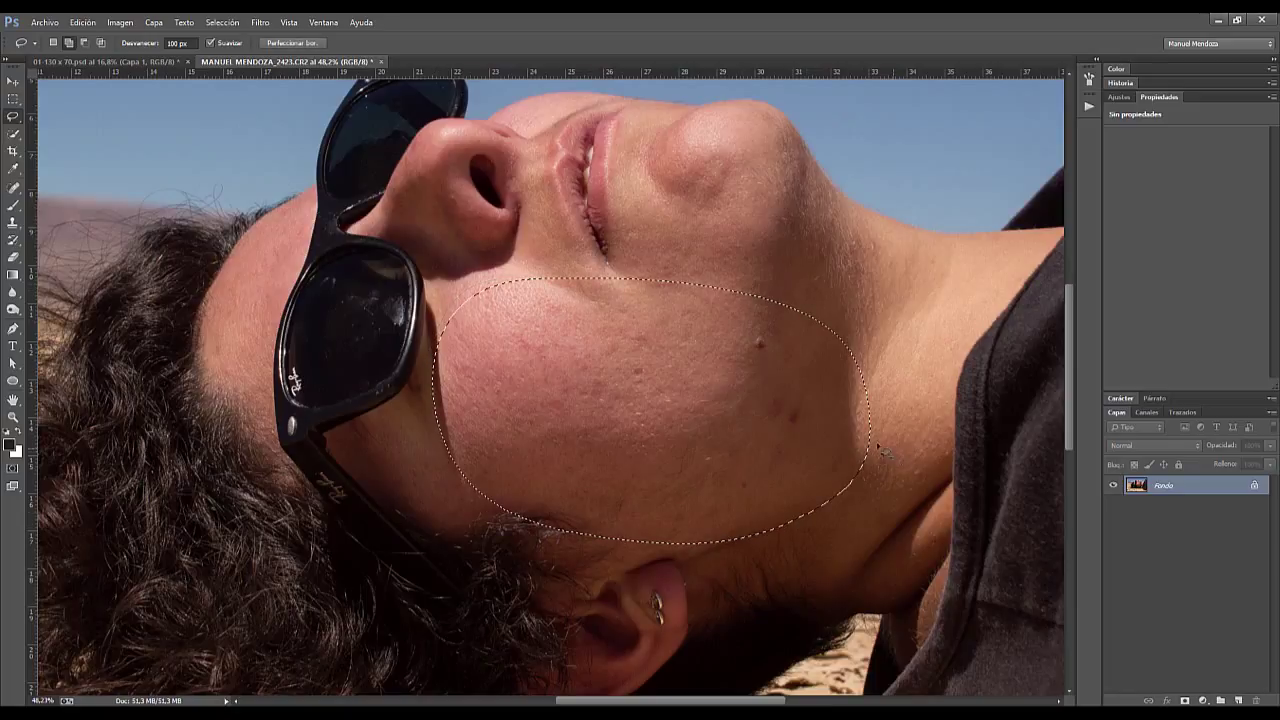
{"action": "left_click", "coordinate": [118, 21]}
{"action": "mouse_move", "coordinate": [128, 56]}
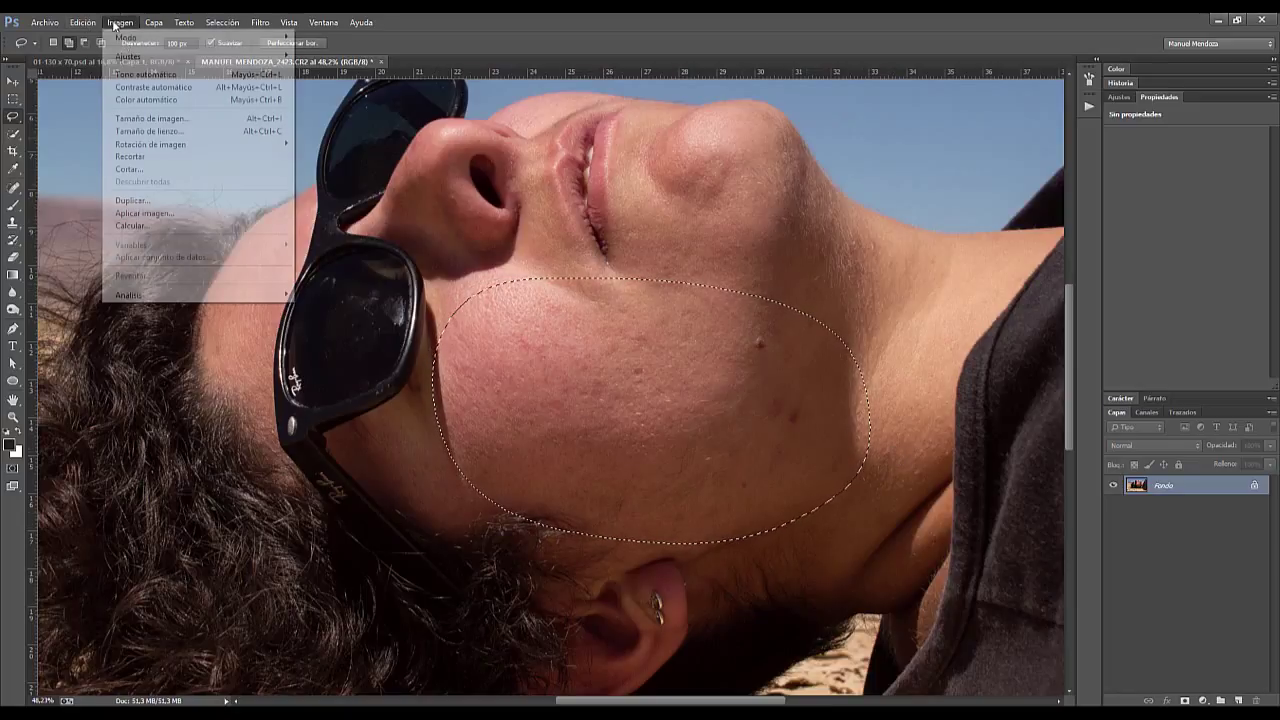
{"action": "left_click", "coordinate": [330, 320]}
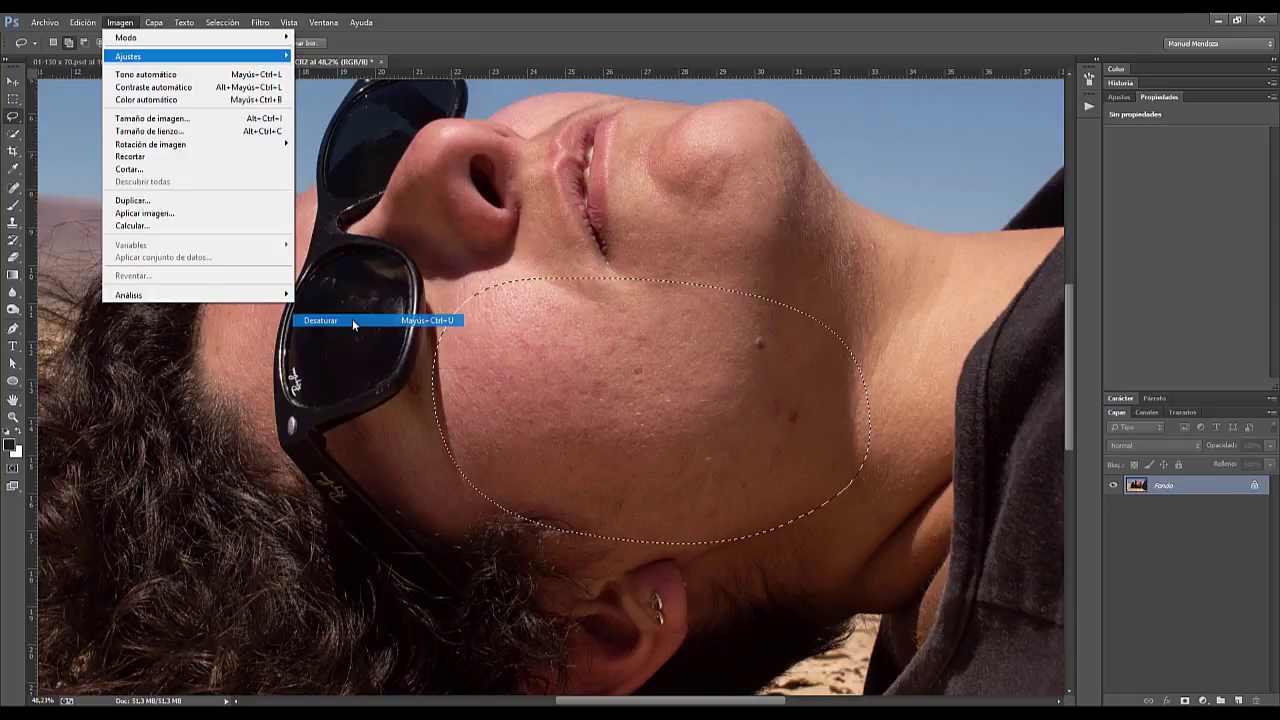
Undo the feathered desaturation to restore the cheek's colour, and clear the selection
{"action": "key", "text": "ctrl+d"}
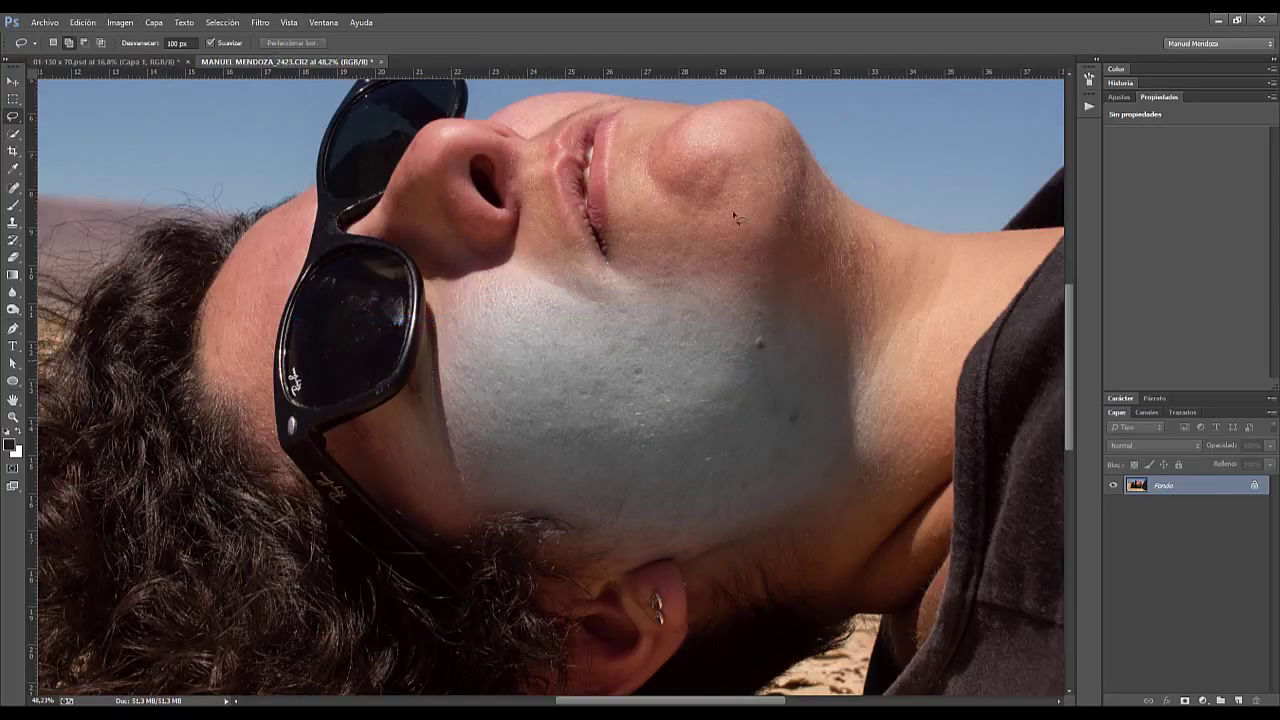
{"action": "scroll", "coordinate": [722, 314], "scroll_direction": "down", "scroll_amount": 5}
{"action": "scroll", "coordinate": [700, 299], "scroll_direction": "up", "scroll_amount": 8}
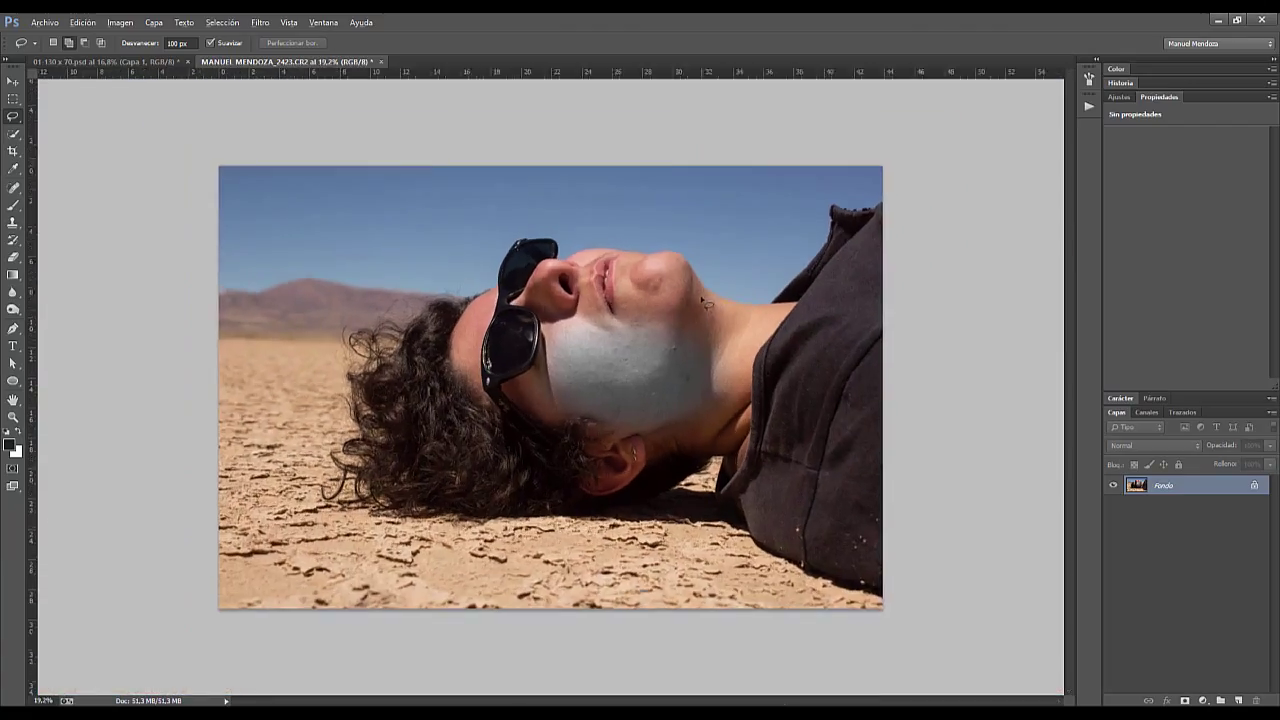
{"action": "scroll", "coordinate": [756, 355], "scroll_direction": "down", "scroll_amount": 2}
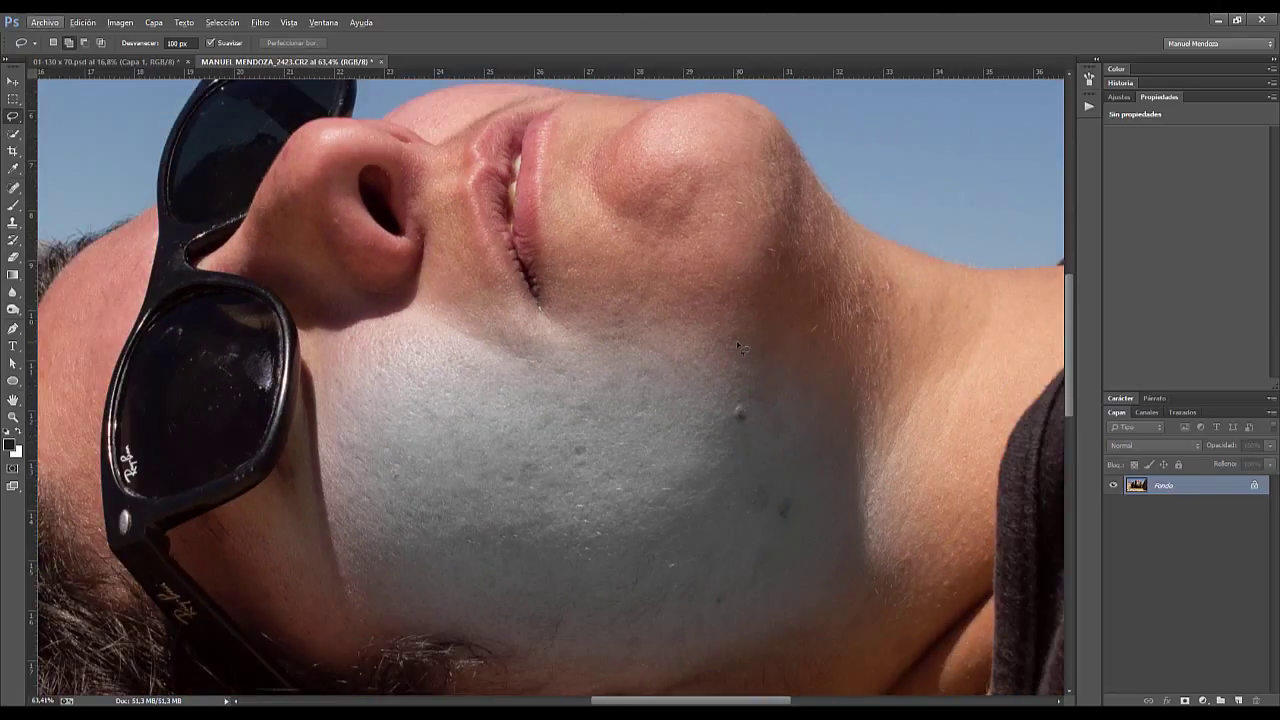
{"action": "key", "text": "ctrl+alt+z"}
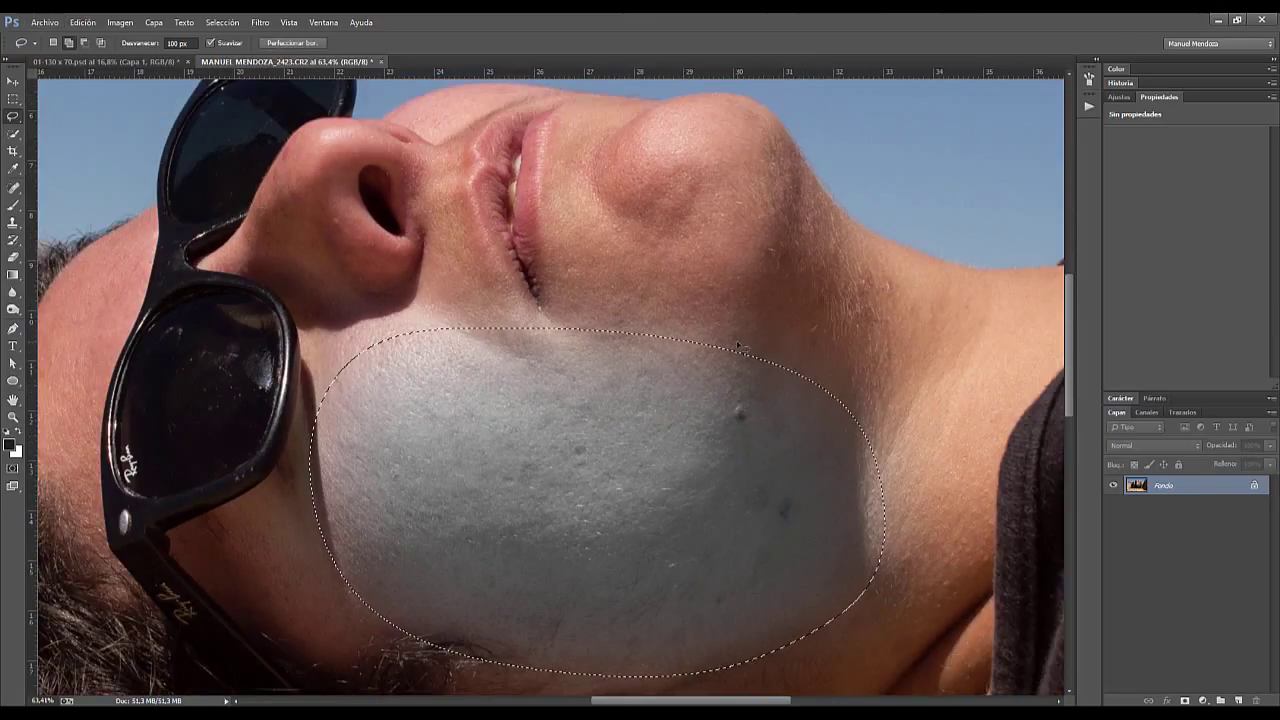
{"action": "key", "text": "ctrl+alt+z"}
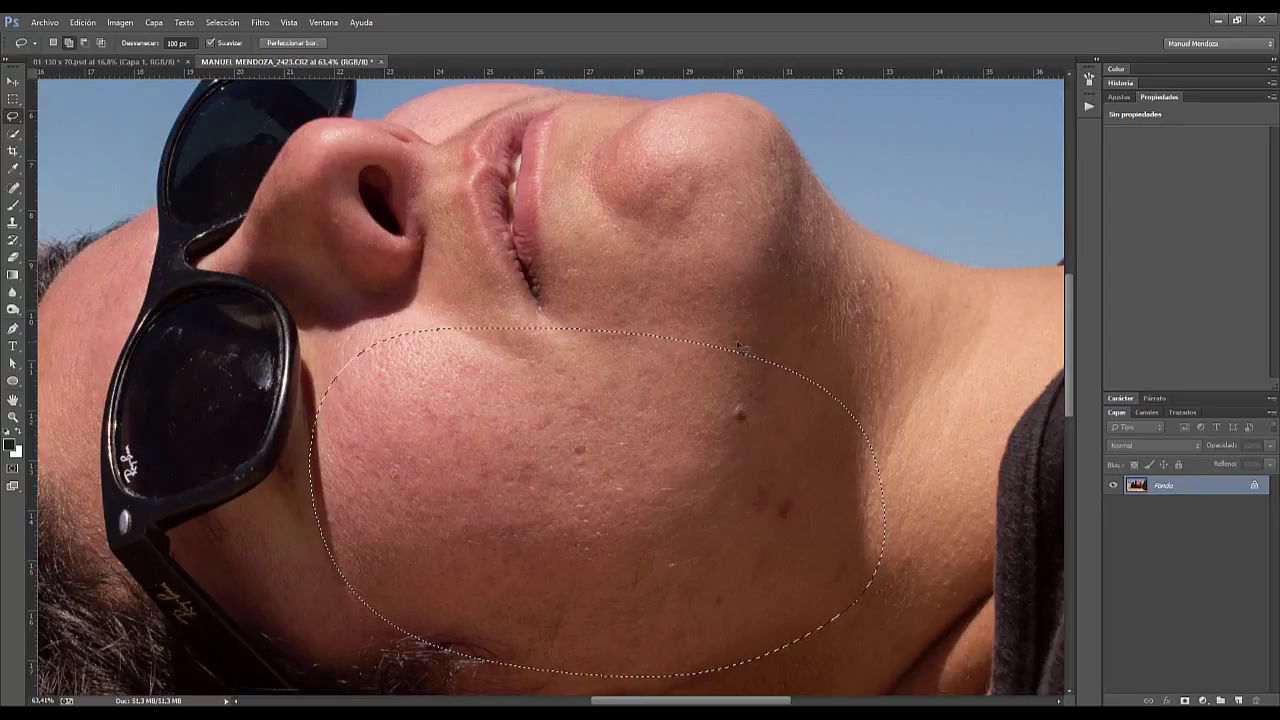
{"action": "left_click", "coordinate": [568, 410]}
{"action": "scroll", "coordinate": [531, 415], "scroll_direction": "down", "scroll_amount": 3}
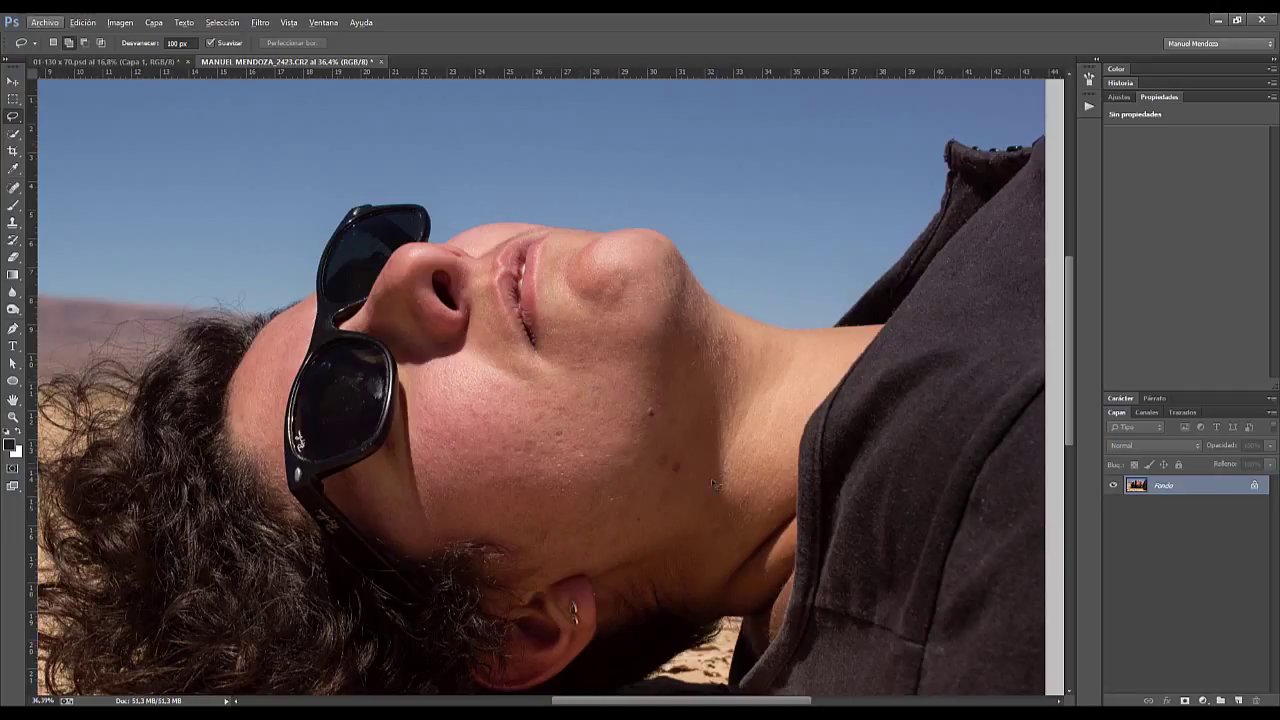
Cancel the stray outline and set the Lasso feather to 200 px
{"action": "left_click_drag", "start_coordinate": [705, 502], "coordinate": [707, 408]}
{"action": "key", "text": "Escape"}
{"action": "left_click", "coordinate": [166, 44]}
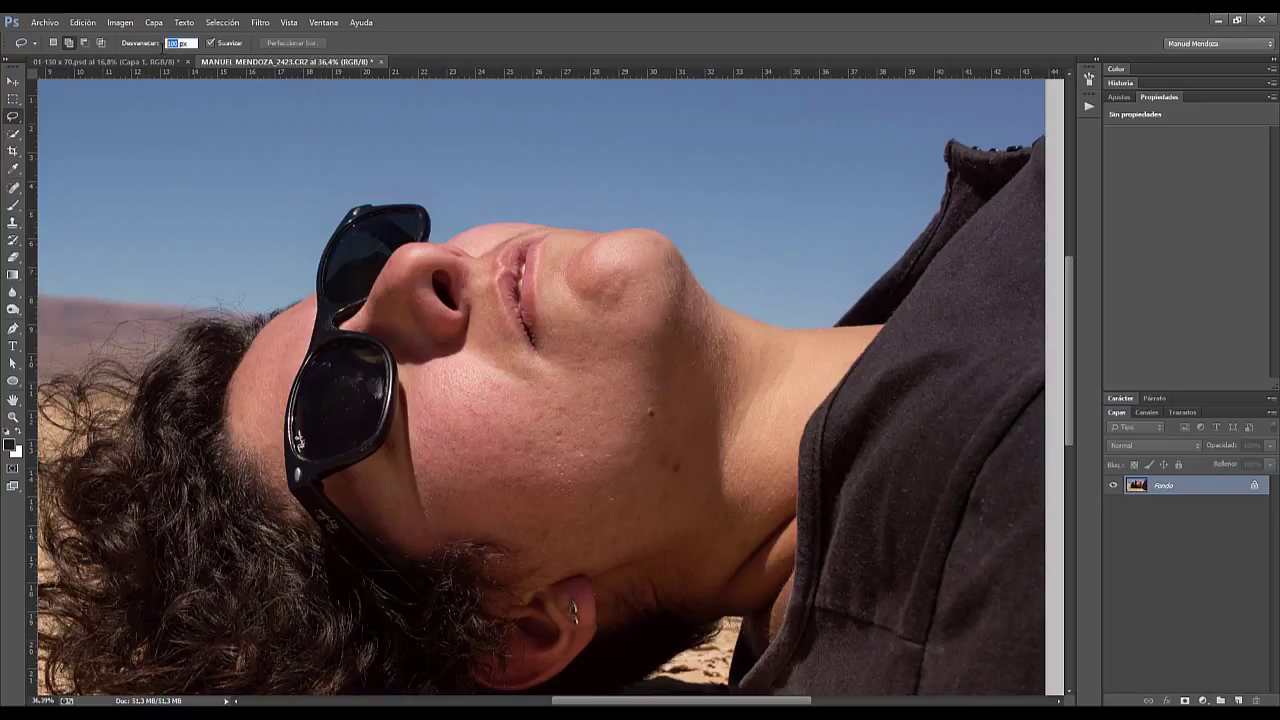
{"action": "type", "text": "200"}
{"action": "key", "text": "Return"}
Lasso the cheek, apply Filter > Blur > Gaussian Blur to it, then deselect
{"action": "left_click_drag", "start_coordinate": [426, 521], "coordinate": [750, 476]}
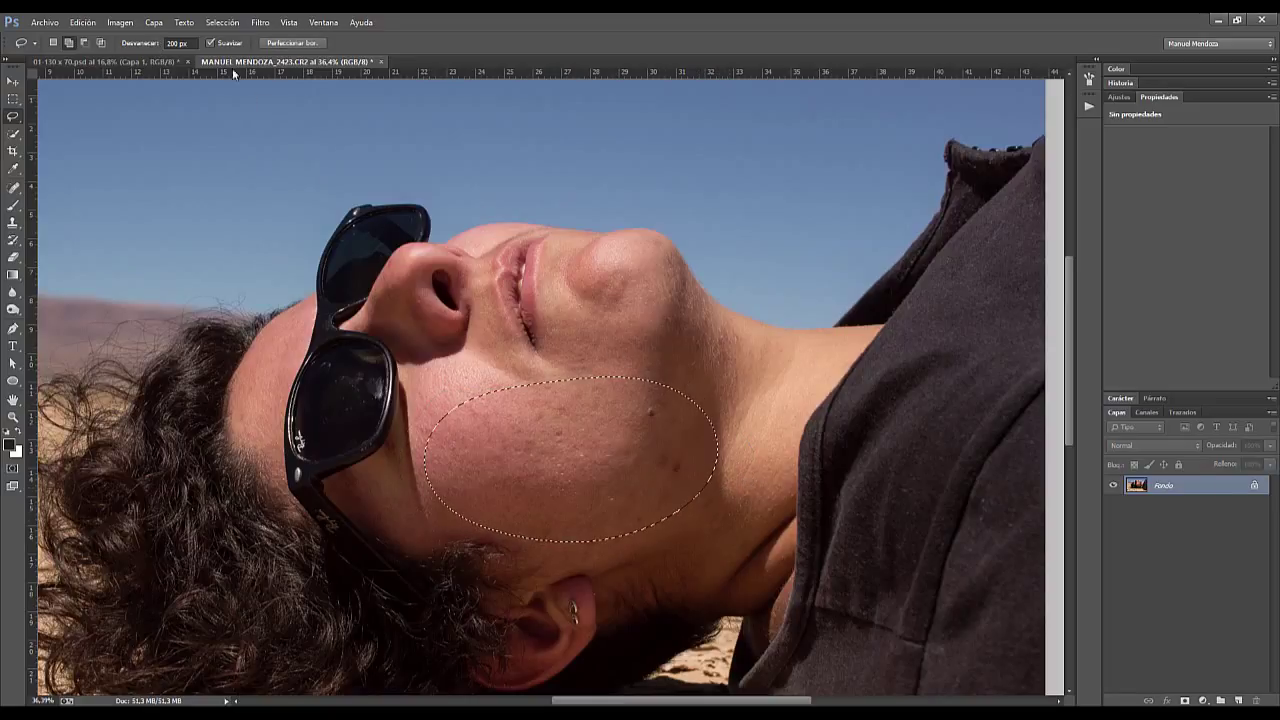
{"action": "left_click", "coordinate": [260, 22]}
{"action": "mouse_move", "coordinate": [279, 169]}
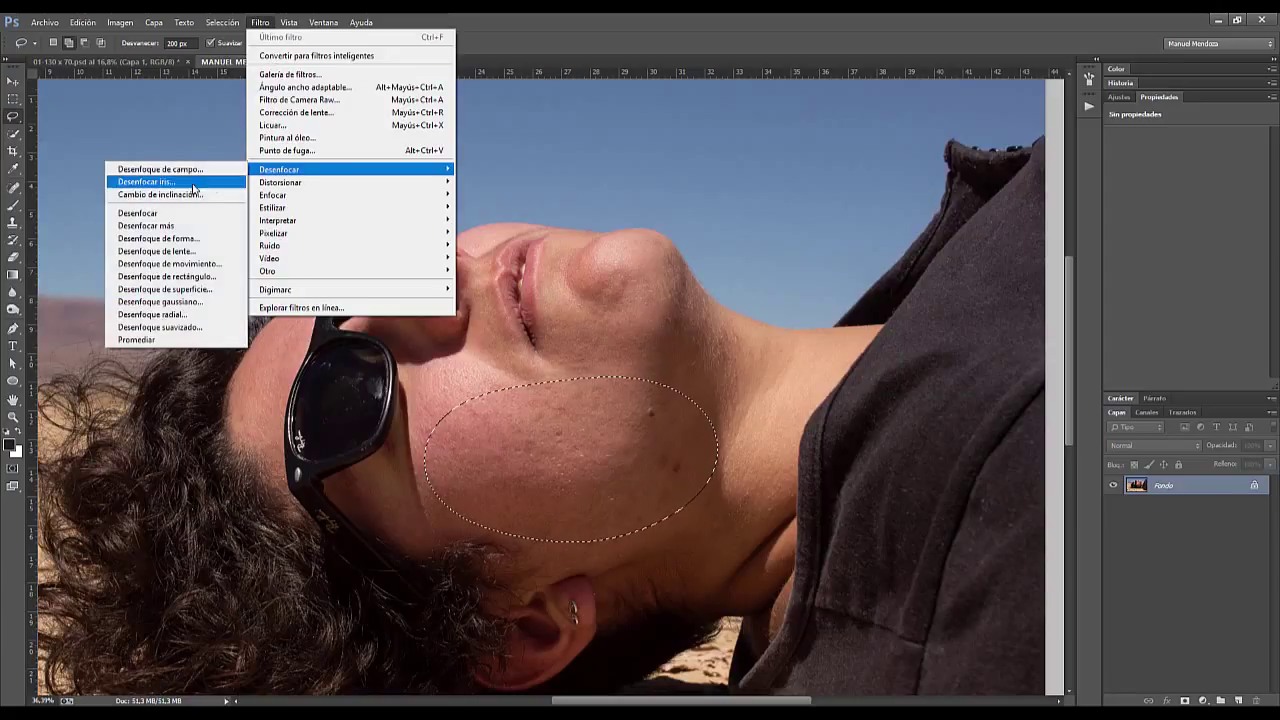
{"action": "left_click", "coordinate": [188, 302]}
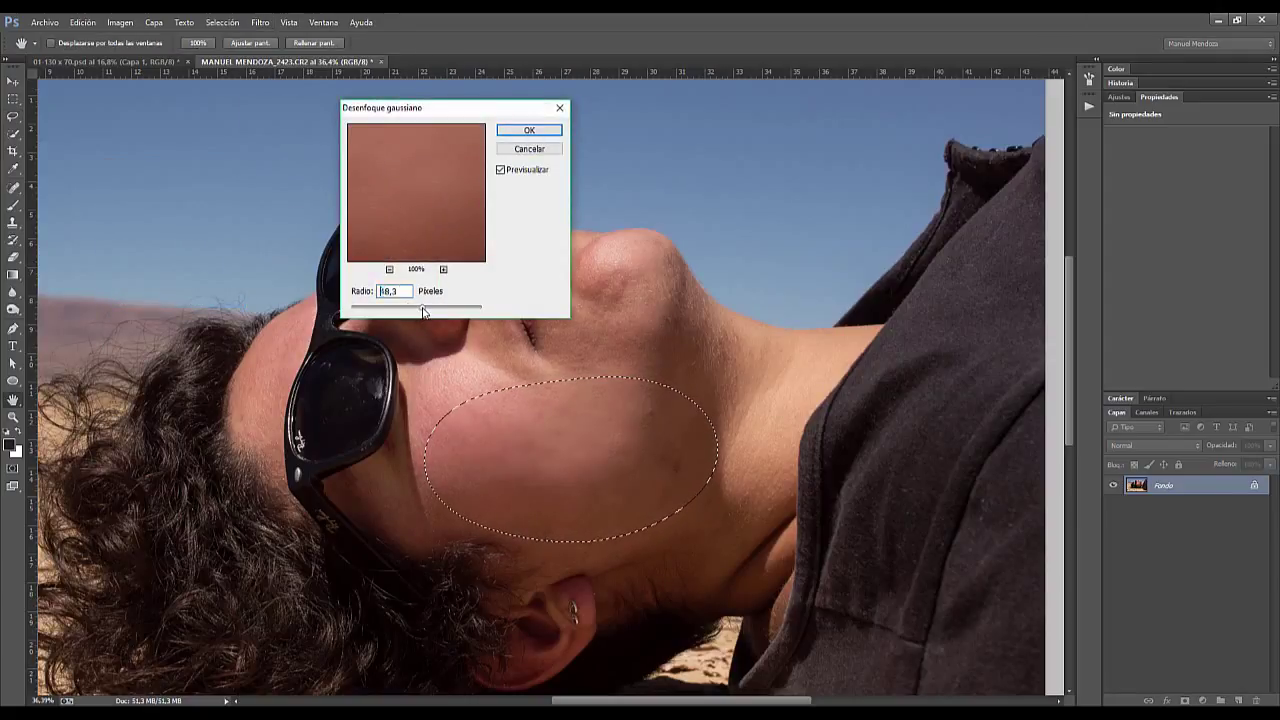
{"action": "left_click", "coordinate": [528, 131]}
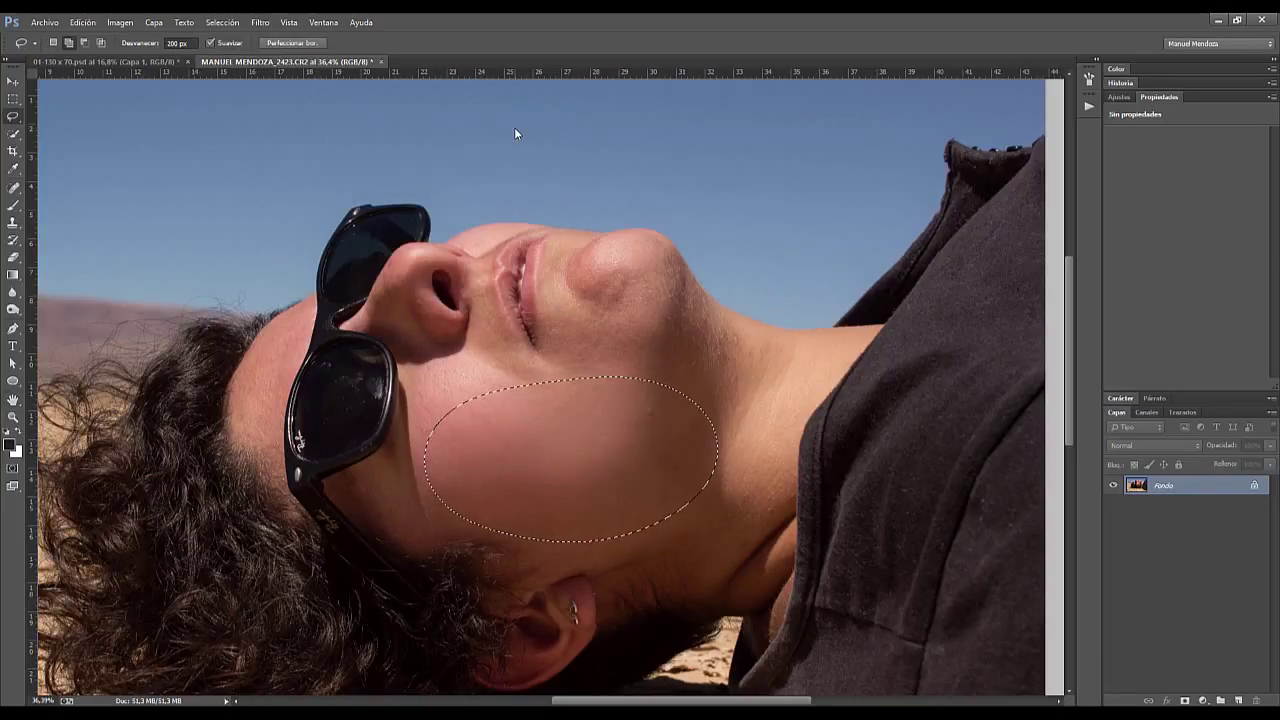
{"action": "key", "text": "ctrl+d"}
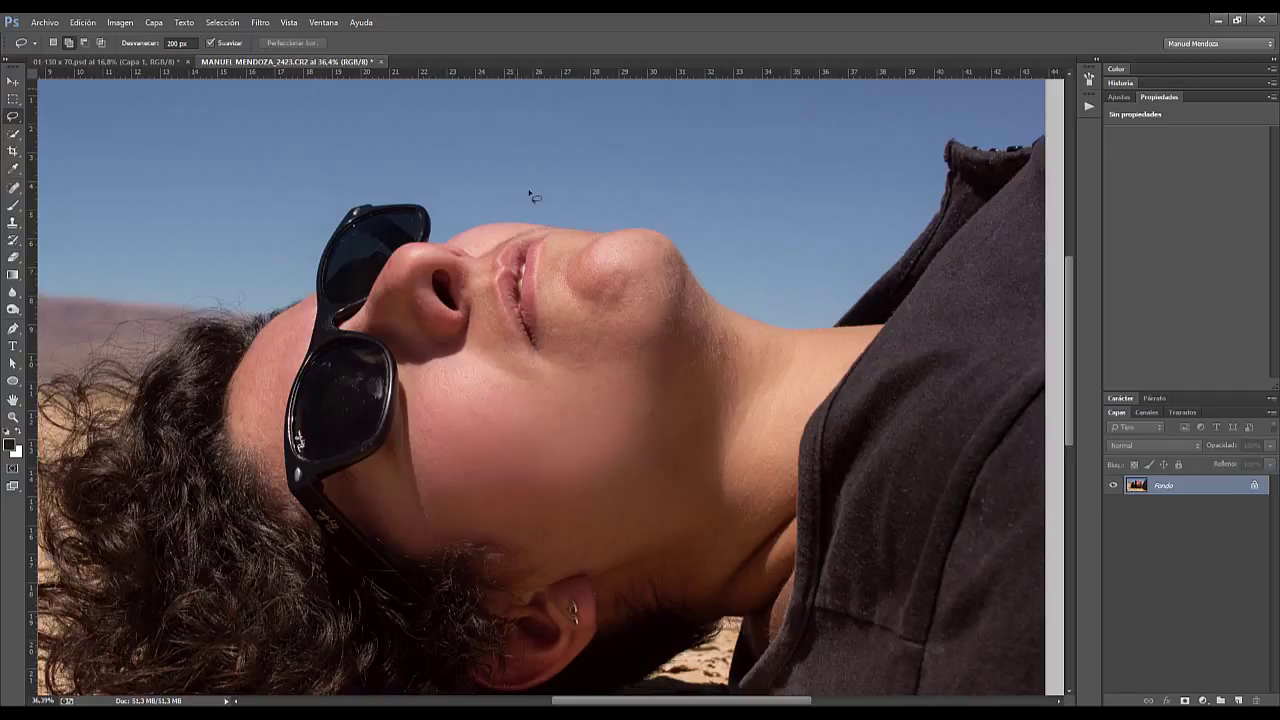
{"action": "scroll", "coordinate": [298, 330], "scroll_direction": "up", "scroll_amount": 1}
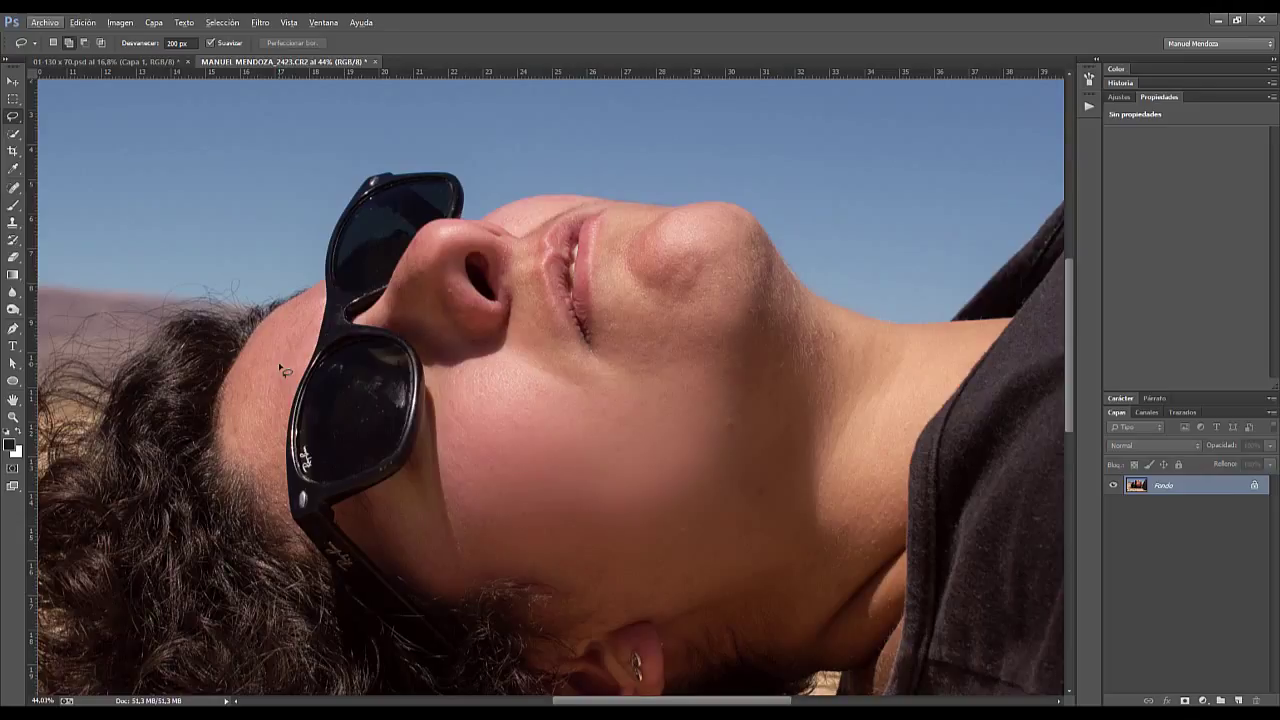
{"action": "key", "text": "ctrl+0"}
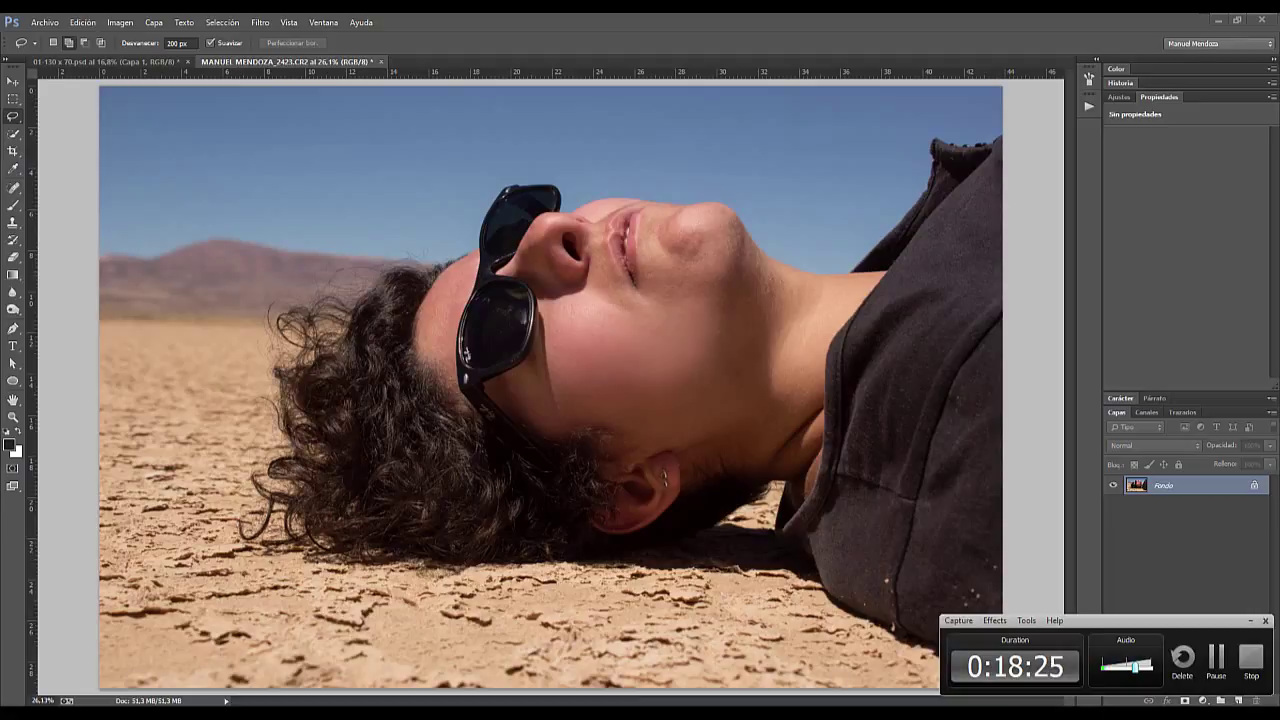
{"action": "left_click", "coordinate": [1250, 660]}
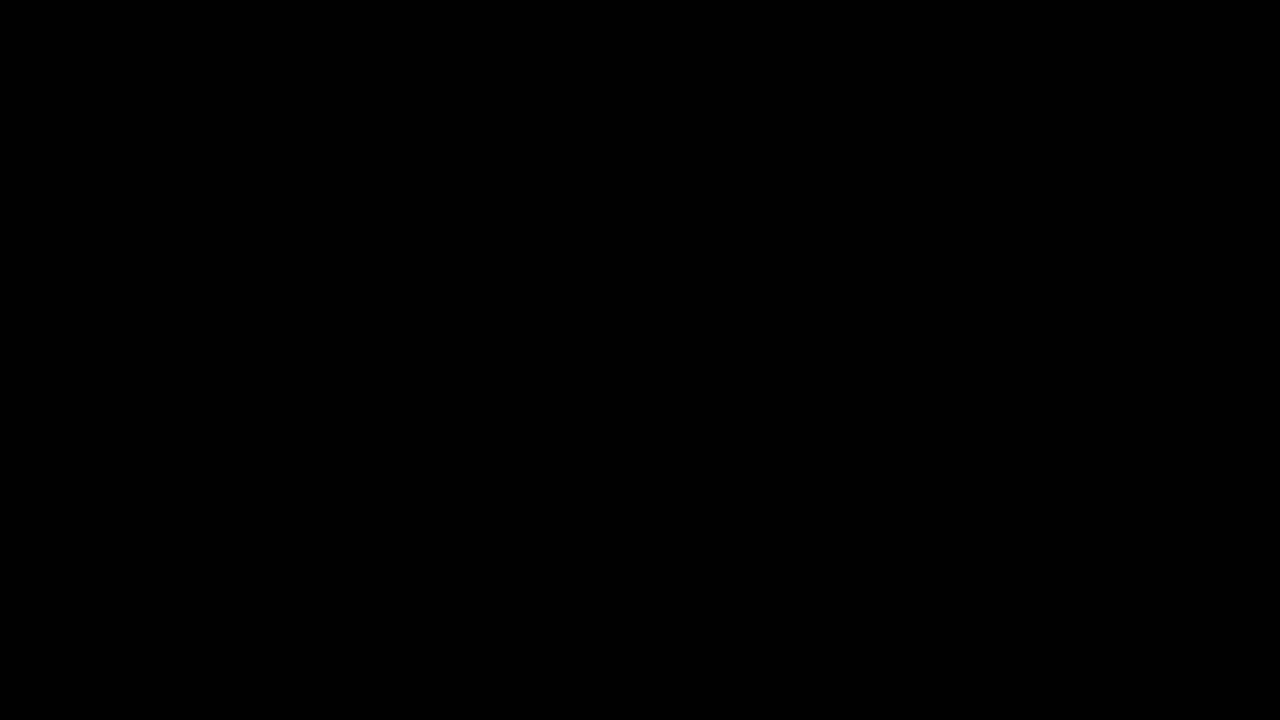